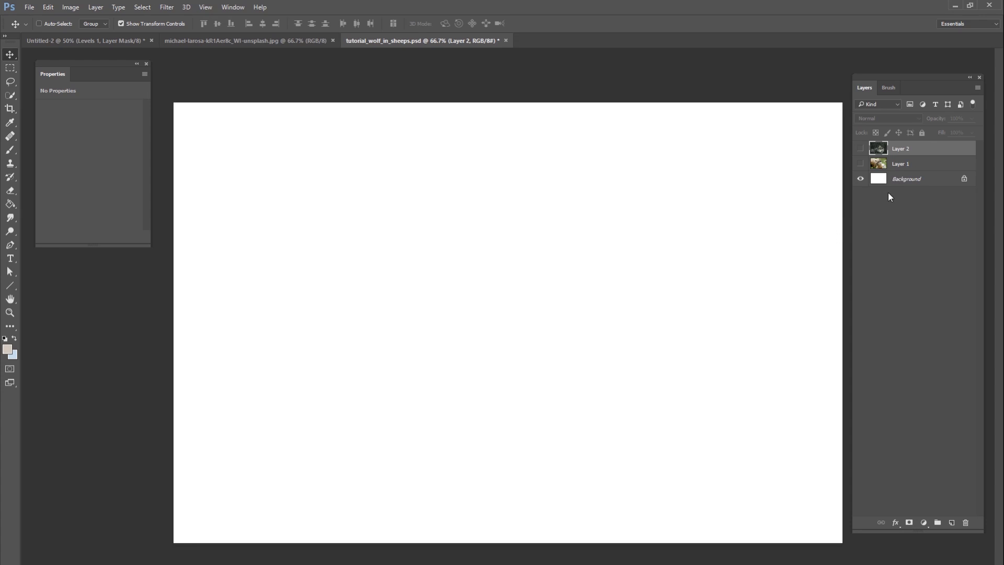
Step: Make the sheep photo on Layer 1 and the wolf photo on Layer 2 visible, with Layer 2 selected
{"action": "left_click", "coordinate": [861, 164]}
{"action": "left_click", "coordinate": [910, 159]}
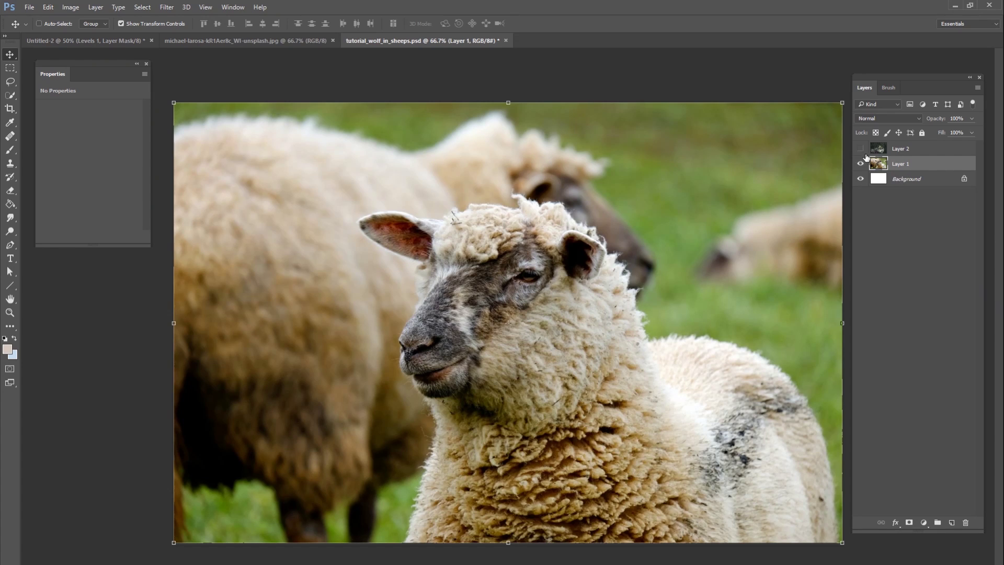
{"action": "left_click", "coordinate": [902, 151]}
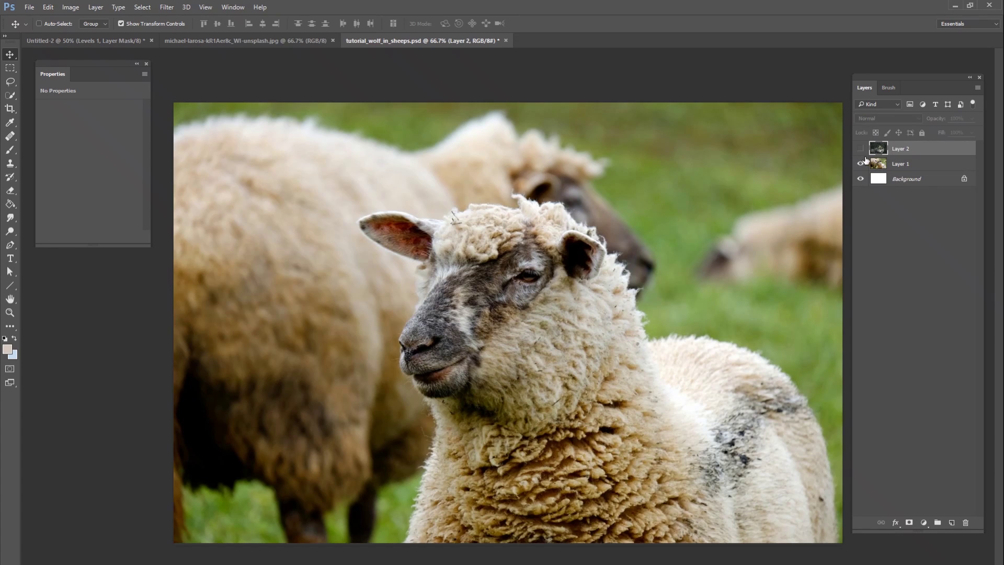
{"action": "left_click", "coordinate": [861, 149]}
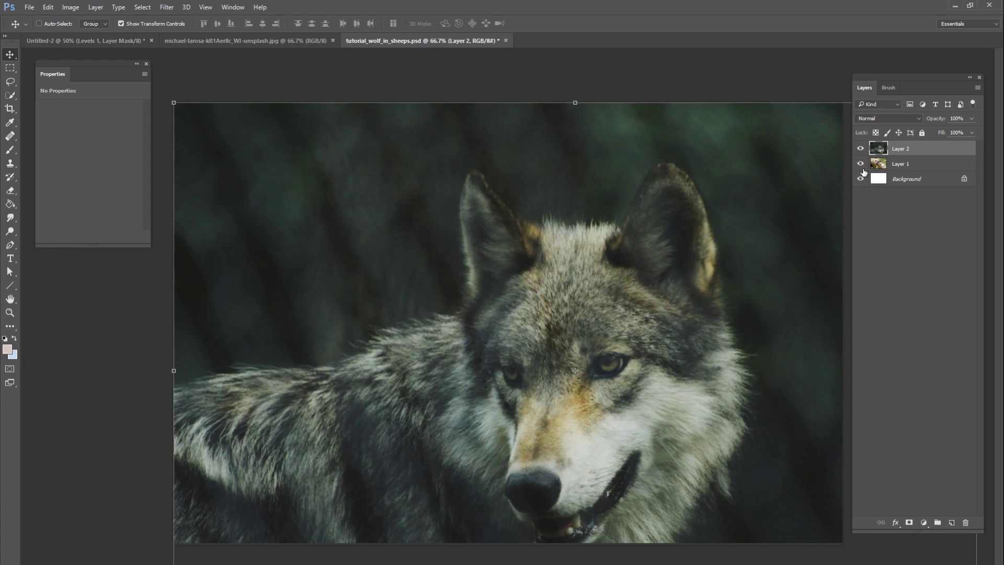
Step: Move the wolf photo up and to the left so its head sits over the area of the sheep's head
{"action": "left_click_drag", "start_coordinate": [754, 484], "coordinate": [690, 409]}
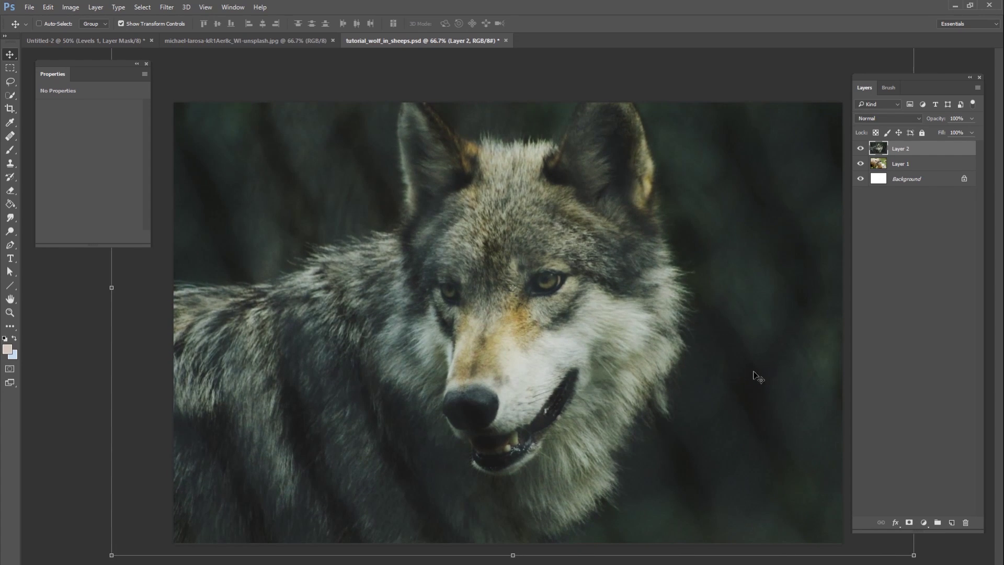
{"action": "left_click_drag", "start_coordinate": [696, 285], "coordinate": [707, 323]}
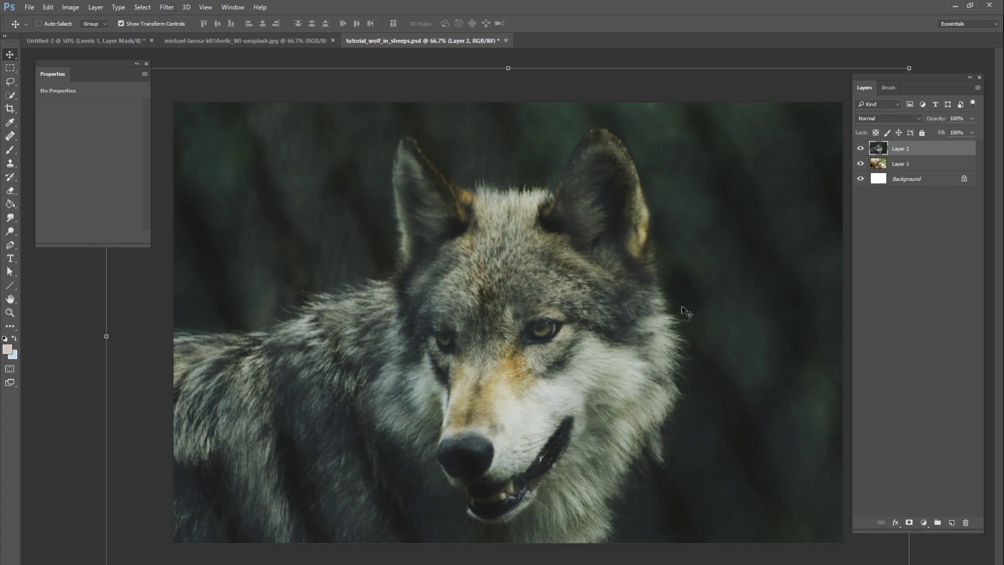
{"action": "left_click_drag", "start_coordinate": [683, 308], "coordinate": [687, 295]}
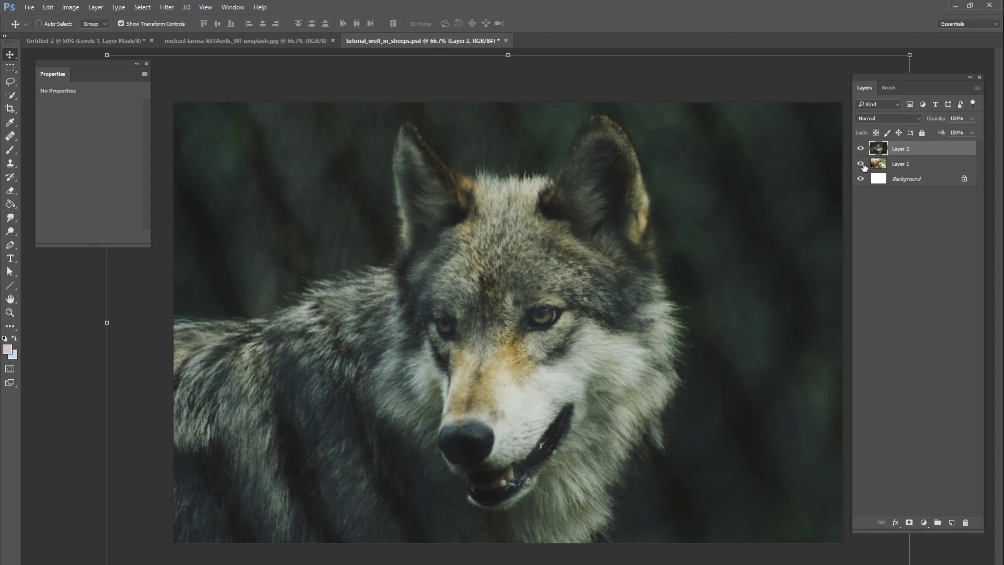
Step: Hide and show the wolf layer to compare its head position with the sheep underneath
{"action": "left_click", "coordinate": [860, 148]}
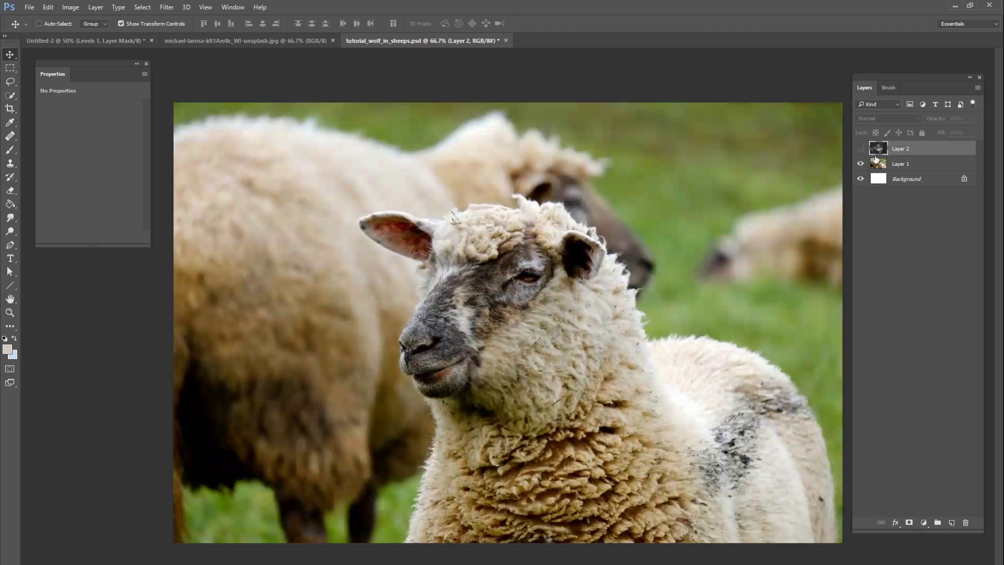
{"action": "left_click", "coordinate": [908, 165]}
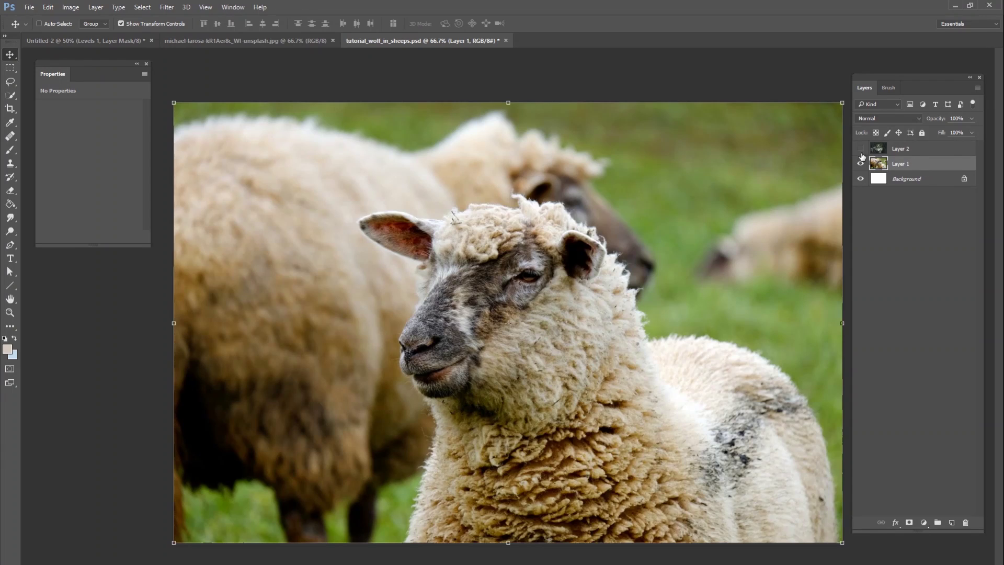
{"action": "left_click", "coordinate": [860, 149]}
{"action": "left_click", "coordinate": [898, 147]}
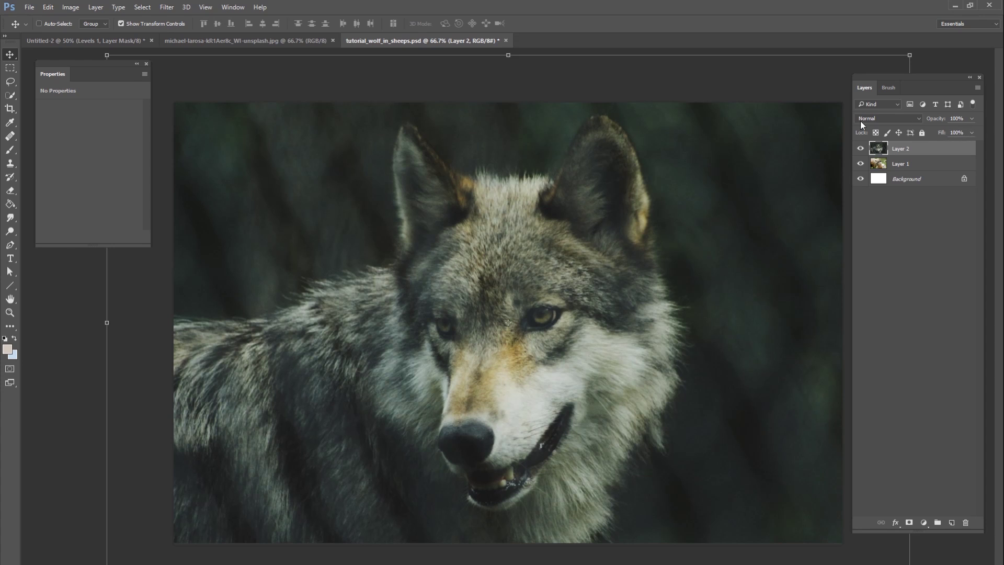
Step: Reduce Layer 2's opacity to 72%, scale the wolf to about 86%, and rotate it about 3.45 degrees
{"action": "left_click_drag", "start_coordinate": [968, 134], "coordinate": [943, 124]}
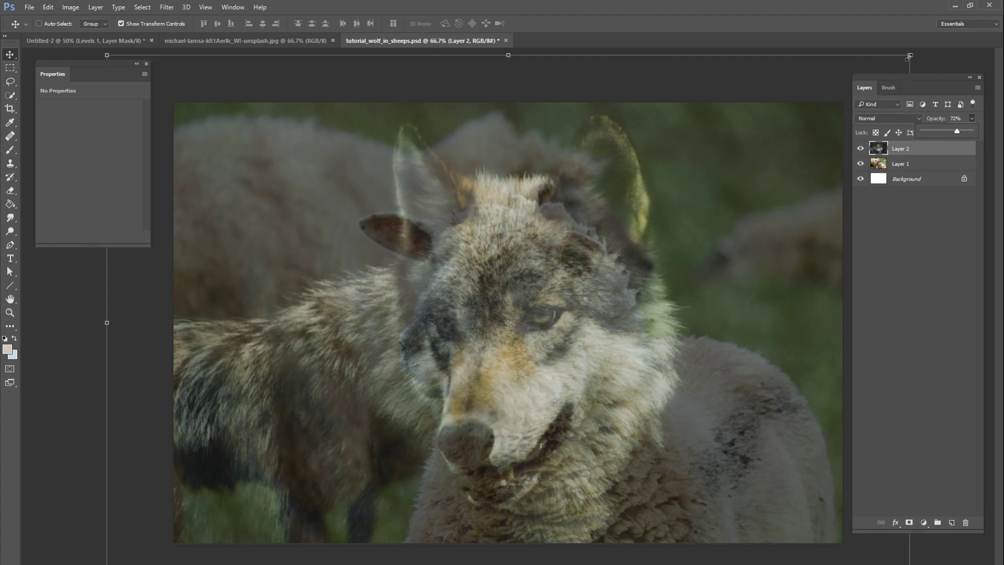
{"action": "left_click_drag", "start_coordinate": [909, 54], "coordinate": [800, 127]}
{"action": "left_click_drag", "start_coordinate": [622, 353], "coordinate": [591, 292]}
{"action": "left_click_drag", "start_coordinate": [778, 295], "coordinate": [777, 320]}
{"action": "left_click_drag", "start_coordinate": [591, 320], "coordinate": [416, 336]}
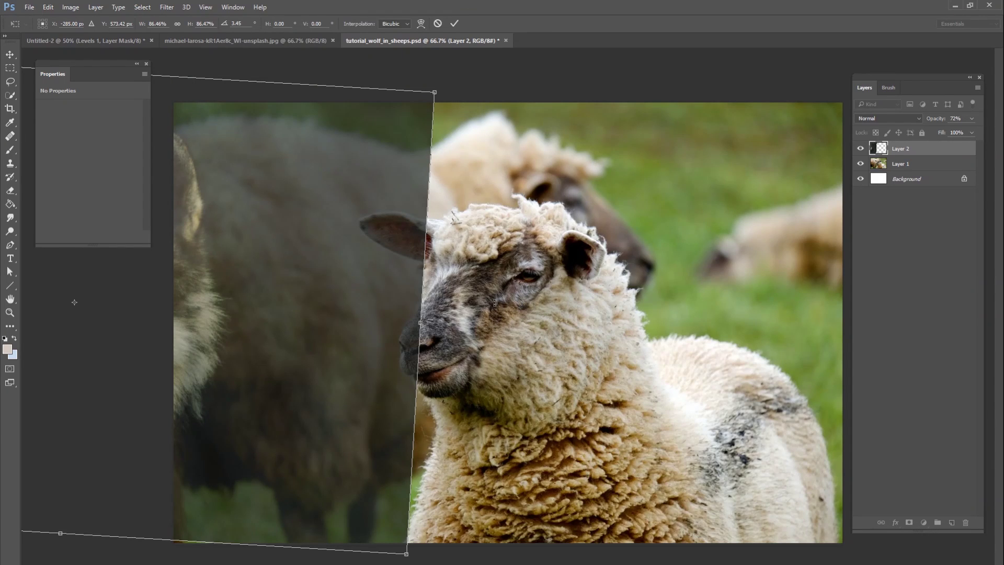
{"action": "left_click_drag", "start_coordinate": [312, 363], "coordinate": [678, 352]}
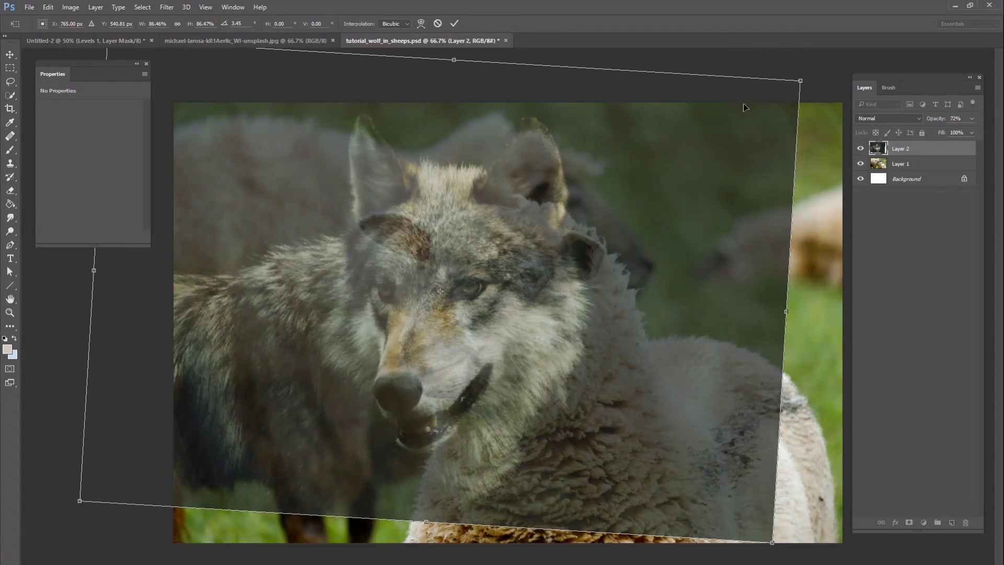
Step: Shrink the wolf to about 80%, rotate it slightly further, fit its head over the sheep's head, and apply the transform
{"action": "left_click_drag", "start_coordinate": [798, 82], "coordinate": [731, 121]}
{"action": "left_click_drag", "start_coordinate": [686, 184], "coordinate": [755, 165]}
{"action": "left_click_drag", "start_coordinate": [808, 102], "coordinate": [823, 93]}
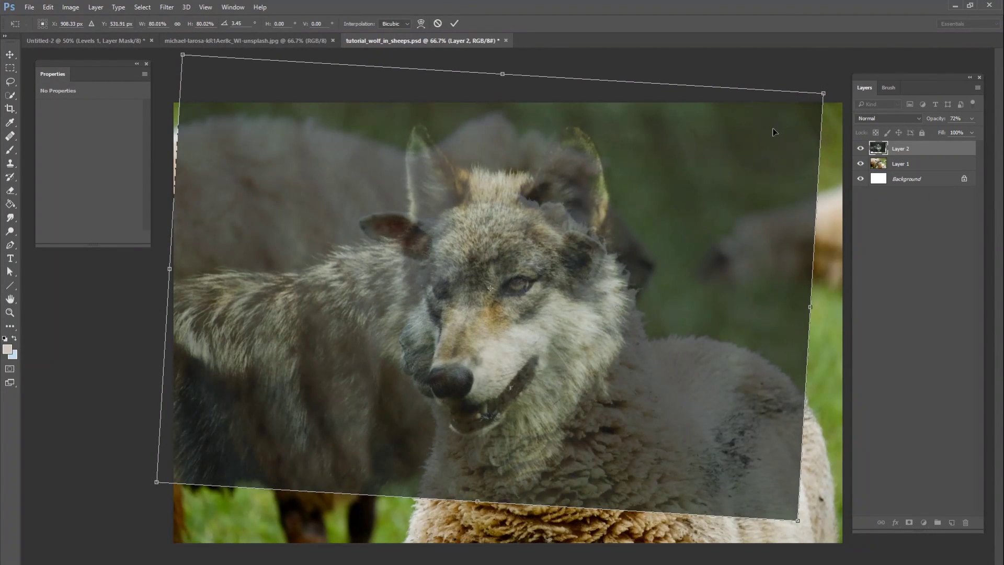
{"action": "left_click_drag", "start_coordinate": [774, 125], "coordinate": [764, 130]}
{"action": "left_click_drag", "start_coordinate": [814, 100], "coordinate": [818, 93]}
{"action": "mouse_move", "coordinate": [750, 156]}
{"action": "left_mouse_down"}
{"action": "mouse_move", "coordinate": [547, 191]}
{"action": "mouse_move", "coordinate": [755, 158]}
{"action": "mouse_move", "coordinate": [746, 168]}
{"action": "left_mouse_up"}
{"action": "left_click_drag", "start_coordinate": [816, 108], "coordinate": [819, 106]}
{"action": "left_click_drag", "start_coordinate": [777, 138], "coordinate": [781, 143]}
{"action": "left_click_drag", "start_coordinate": [822, 110], "coordinate": [793, 131]}
{"action": "left_click", "coordinate": [455, 23]}
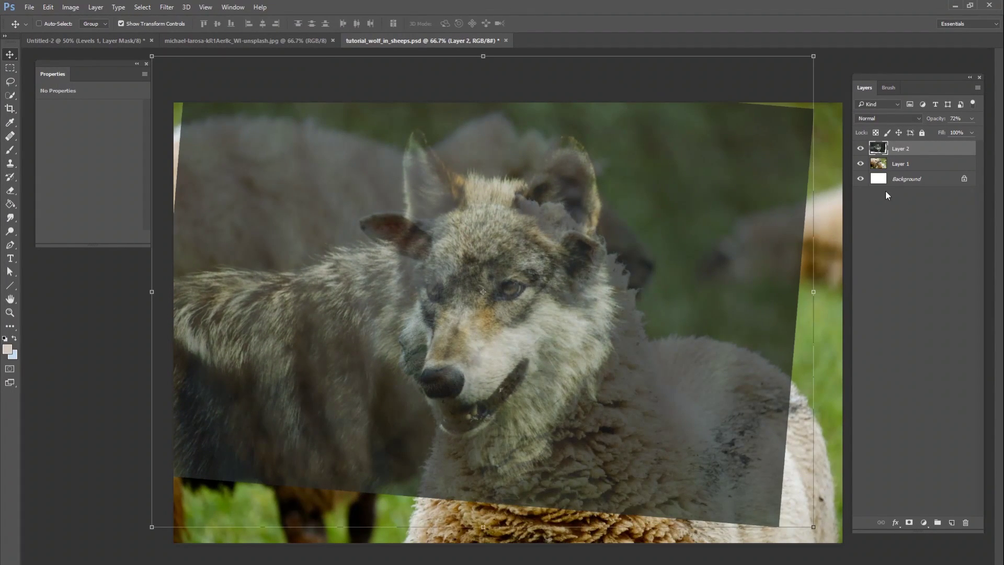
Step: Restore Layer 2's opacity to 100% and add a layer mask to it
{"action": "left_click", "coordinate": [971, 118]}
{"action": "left_click_drag", "start_coordinate": [963, 131], "coordinate": [978, 131]}
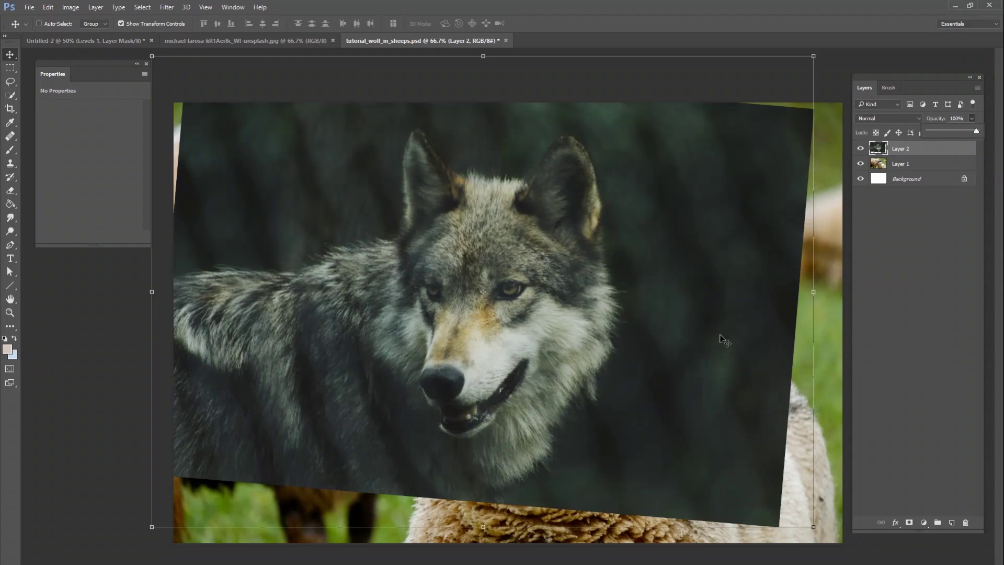
{"action": "left_click", "coordinate": [910, 522]}
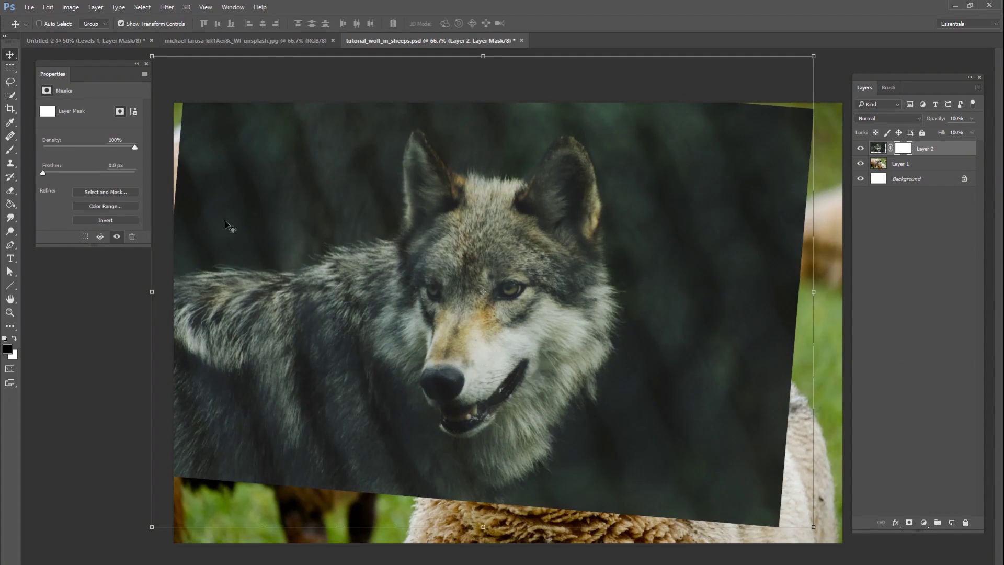
Step: Mask out the wolf's body and outer background with a large, soft black brush at 56% flow
{"action": "left_click", "coordinate": [10, 149]}
{"action": "right_click", "coordinate": [515, 246]}
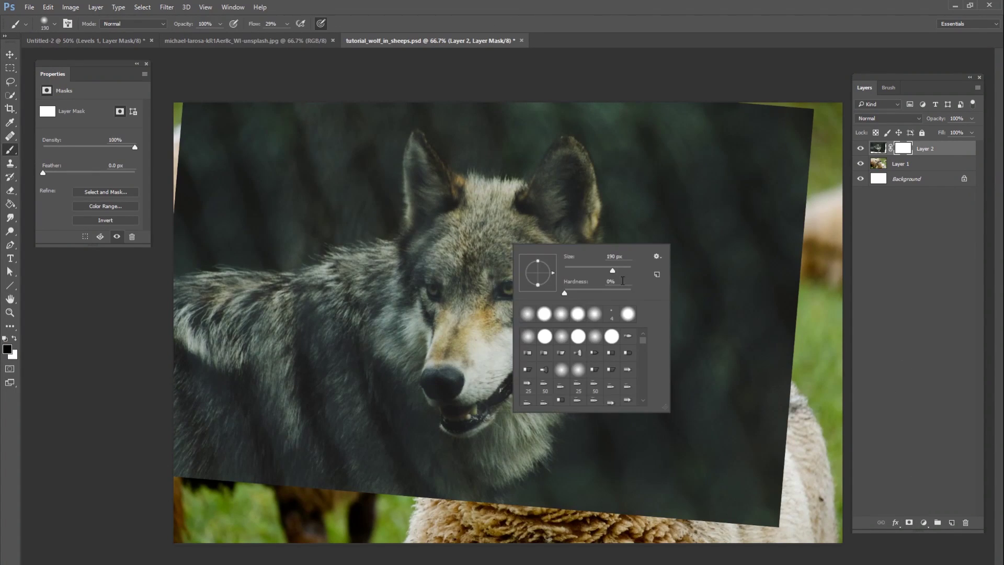
{"action": "left_click_drag", "start_coordinate": [613, 271], "coordinate": [620, 271]}
{"action": "left_click", "coordinate": [287, 24]}
{"action": "left_click_drag", "start_coordinate": [285, 37], "coordinate": [299, 37]}
{"action": "mouse_move", "coordinate": [307, 145]}
{"action": "left_mouse_down"}
{"action": "mouse_move", "coordinate": [251, 135]}
{"action": "mouse_move", "coordinate": [209, 178]}
{"action": "mouse_move", "coordinate": [245, 303]}
{"action": "mouse_move", "coordinate": [285, 371]}
{"action": "mouse_move", "coordinate": [397, 471]}
{"action": "mouse_move", "coordinate": [618, 460]}
{"action": "mouse_move", "coordinate": [675, 377]}
{"action": "mouse_move", "coordinate": [712, 474]}
{"action": "mouse_move", "coordinate": [769, 157]}
{"action": "mouse_move", "coordinate": [758, 460]}
{"action": "mouse_move", "coordinate": [740, 131]}
{"action": "mouse_move", "coordinate": [539, 45]}
{"action": "mouse_move", "coordinate": [325, 79]}
{"action": "mouse_move", "coordinate": [301, 133]}
{"action": "mouse_move", "coordinate": [330, 313]}
{"action": "mouse_move", "coordinate": [355, 325]}
{"action": "left_mouse_up"}
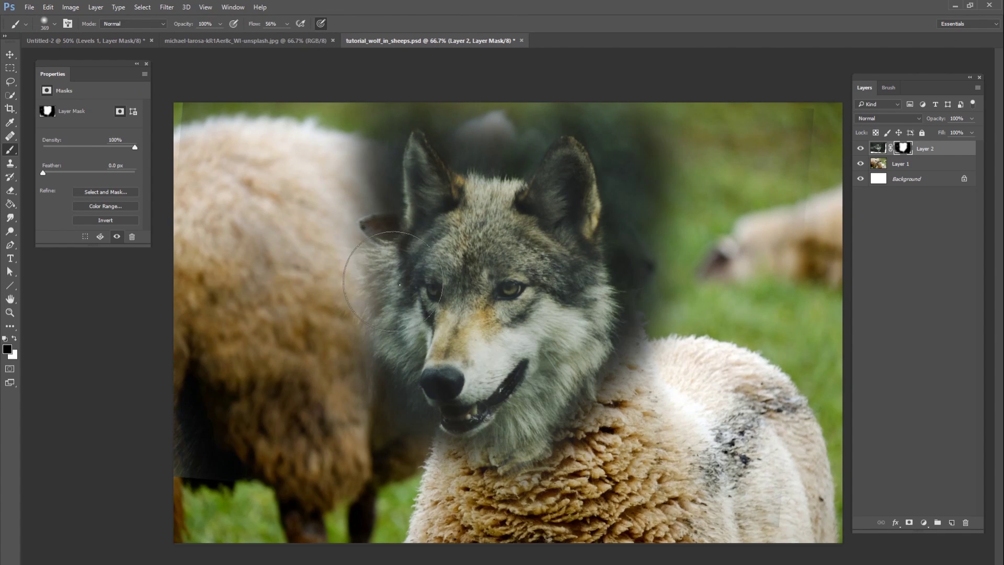
Step: Mask out the dark fringe beside the wolf's muzzle and left cheek using a 94 px brush with 65% hardness
{"action": "right_click", "coordinate": [399, 285]}
{"action": "left_click_drag", "start_coordinate": [506, 309], "coordinate": [480, 312]}
{"action": "left_click", "coordinate": [493, 330]}
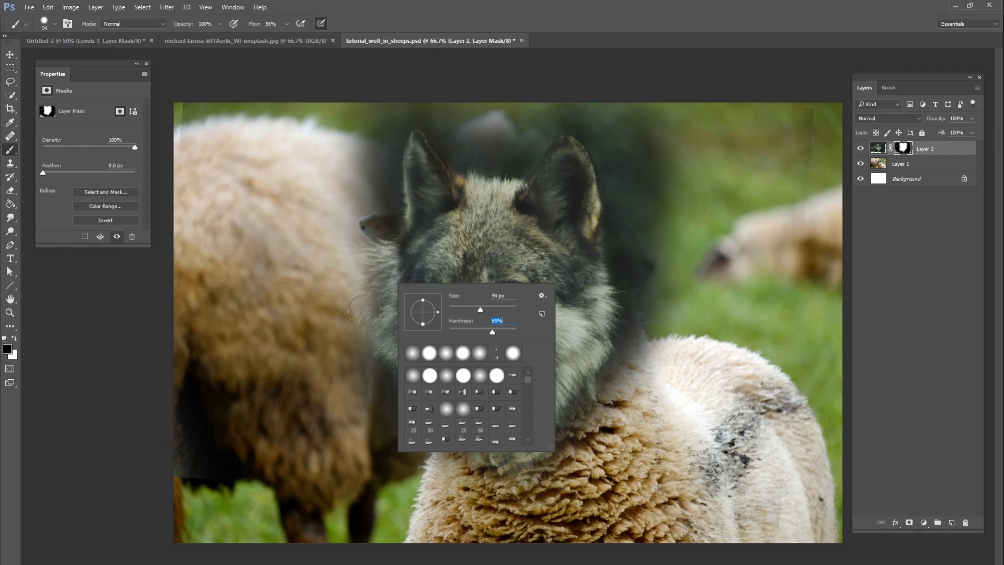
{"action": "mouse_move", "coordinate": [368, 306]}
{"action": "left_mouse_down"}
{"action": "mouse_move", "coordinate": [374, 273]}
{"action": "mouse_move", "coordinate": [411, 339]}
{"action": "mouse_move", "coordinate": [413, 417]}
{"action": "mouse_move", "coordinate": [374, 361]}
{"action": "mouse_move", "coordinate": [382, 342]}
{"action": "left_mouse_up"}
Step: Enlarge and soften the brush to about 183 px and mask out the dark background right of the wolf's head
{"action": "key", "text": "x"}
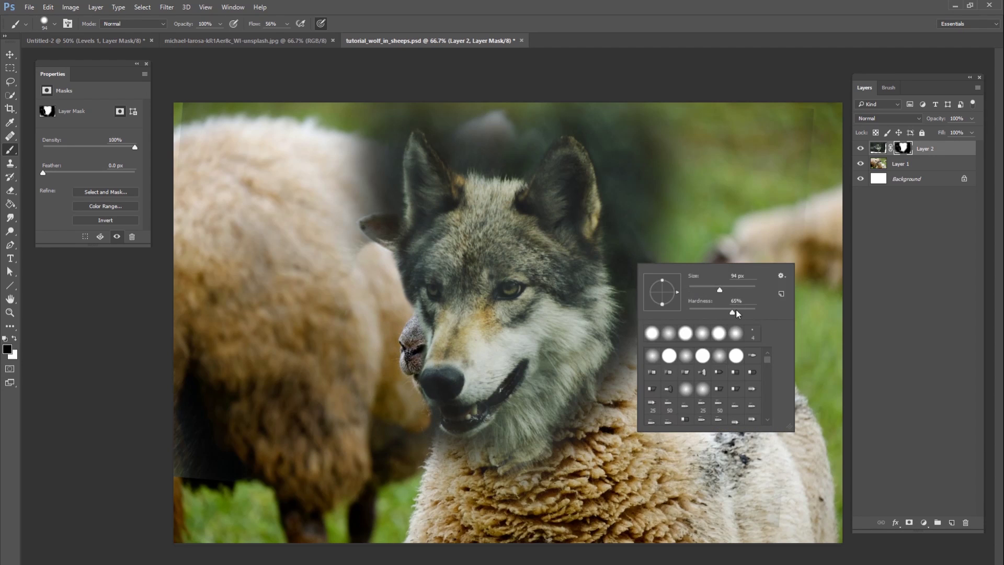
{"action": "mouse_move", "coordinate": [736, 312]}
{"action": "left_mouse_down"}
{"action": "mouse_move", "coordinate": [699, 311]}
{"action": "mouse_move", "coordinate": [731, 291]}
{"action": "left_mouse_up"}
{"action": "left_click", "coordinate": [761, 250]}
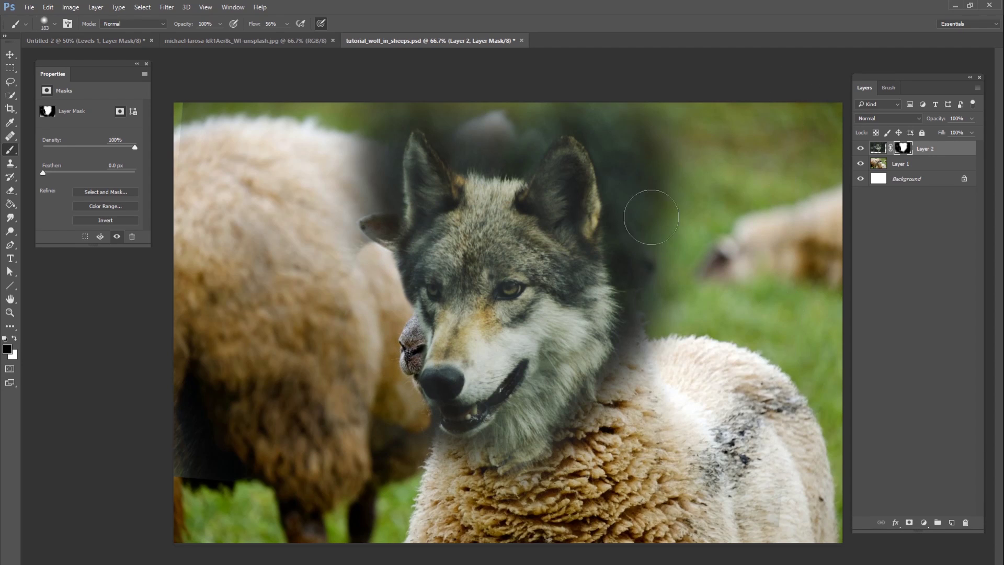
{"action": "mouse_move", "coordinate": [626, 135]}
{"action": "left_mouse_down"}
{"action": "mouse_move", "coordinate": [592, 91]}
{"action": "mouse_move", "coordinate": [660, 151]}
{"action": "mouse_move", "coordinate": [691, 259]}
{"action": "left_mouse_up"}
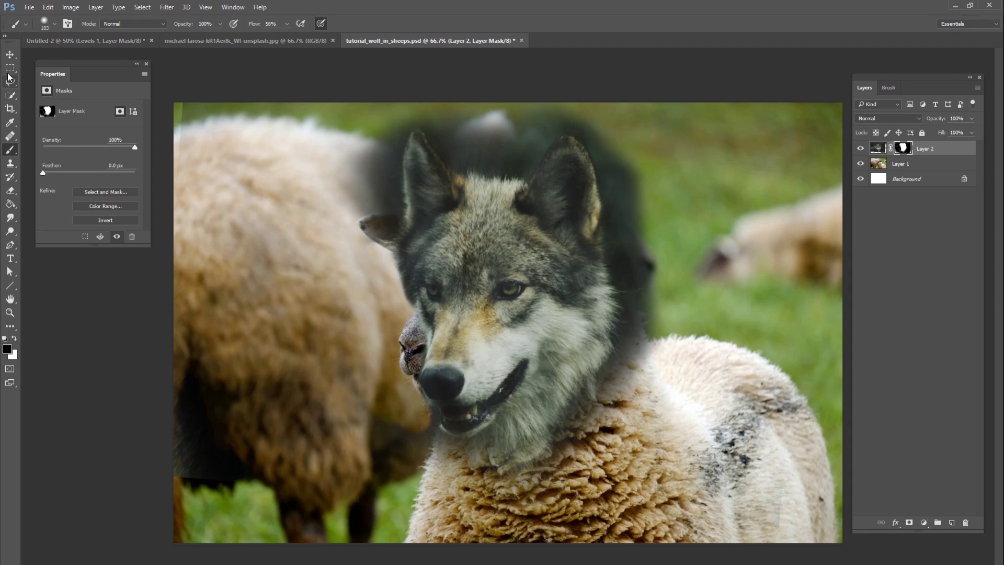
Step: Nudge the masked wolf head up and to the left, and slightly enlarge and rotate it to fit the sheep's body
{"action": "key", "text": "v"}
{"action": "mouse_move", "coordinate": [609, 335]}
{"action": "left_mouse_down"}
{"action": "mouse_move", "coordinate": [521, 340]}
{"action": "mouse_move", "coordinate": [624, 335]}
{"action": "mouse_move", "coordinate": [596, 347]}
{"action": "mouse_move", "coordinate": [608, 335]}
{"action": "mouse_move", "coordinate": [597, 333]}
{"action": "left_mouse_up"}
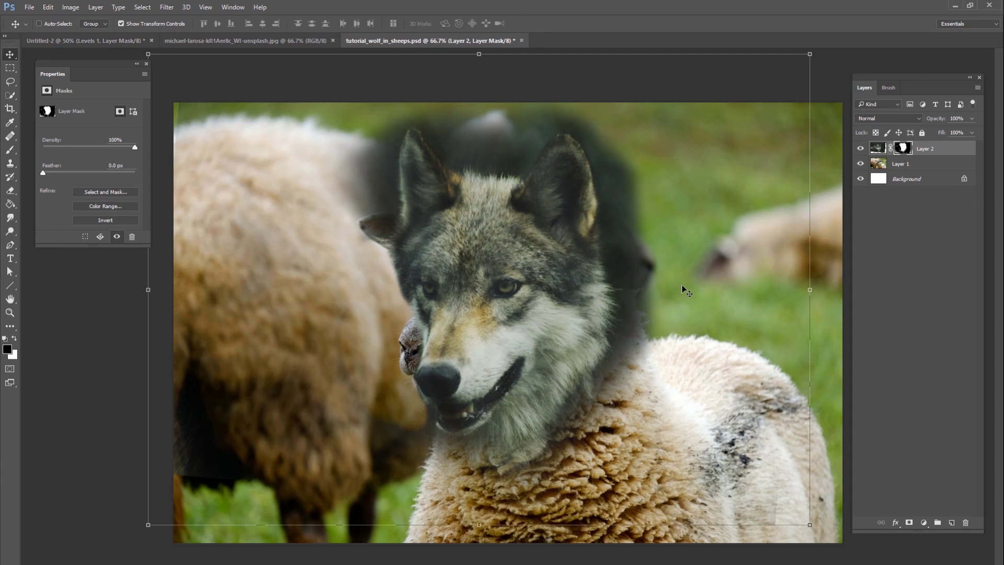
{"action": "left_click_drag", "start_coordinate": [581, 314], "coordinate": [577, 313]}
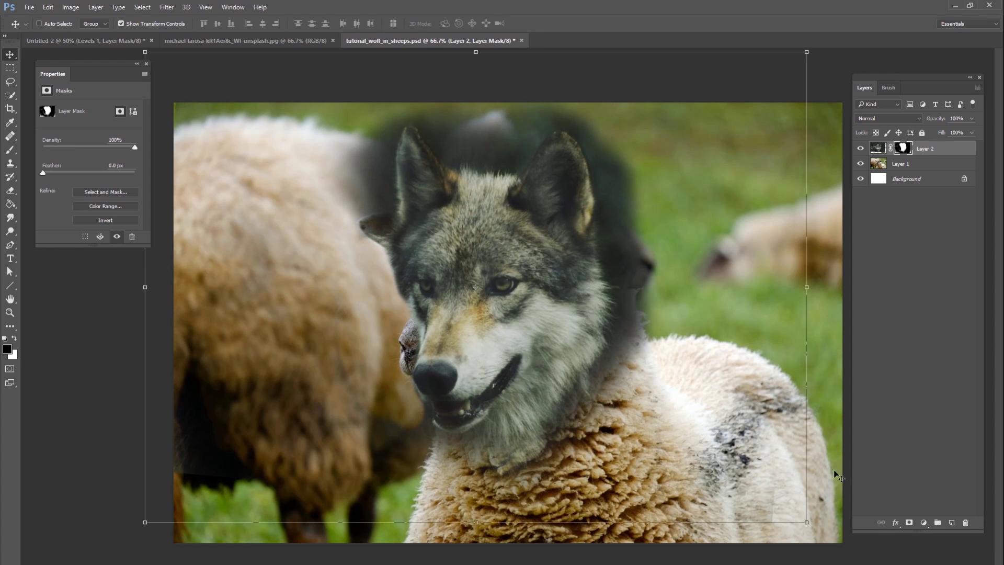
{"action": "left_click_drag", "start_coordinate": [807, 522], "coordinate": [826, 528]}
{"action": "left_click_drag", "start_coordinate": [780, 497], "coordinate": [777, 494]}
{"action": "left_click_drag", "start_coordinate": [819, 532], "coordinate": [784, 505]}
{"action": "left_click", "coordinate": [455, 23]}
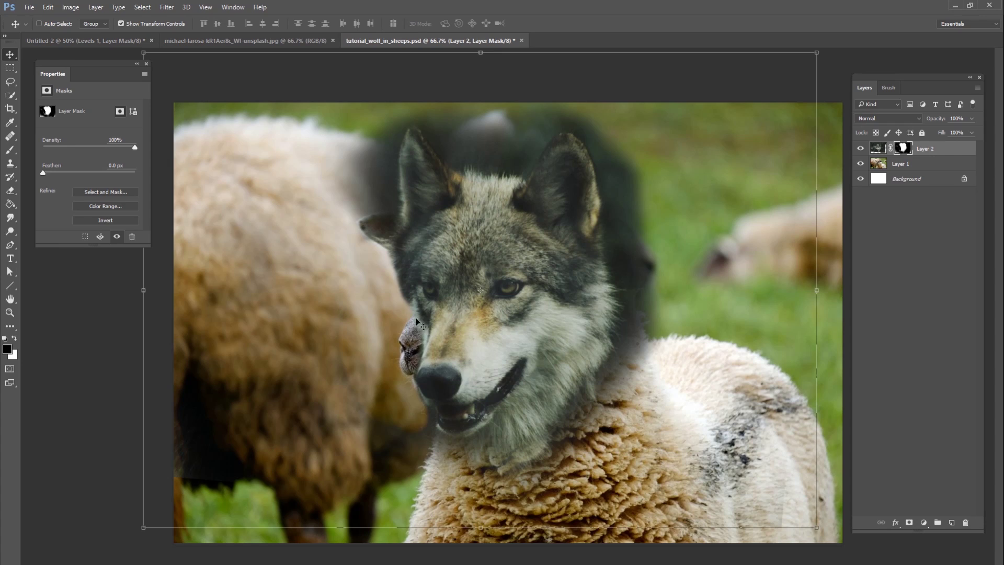
Step: Hide the wolf layer and create a new empty layer directly above Layer 1 for brush retouching
{"action": "left_click", "coordinate": [860, 150]}
{"action": "left_click", "coordinate": [921, 163]}
{"action": "left_click", "coordinate": [952, 523]}
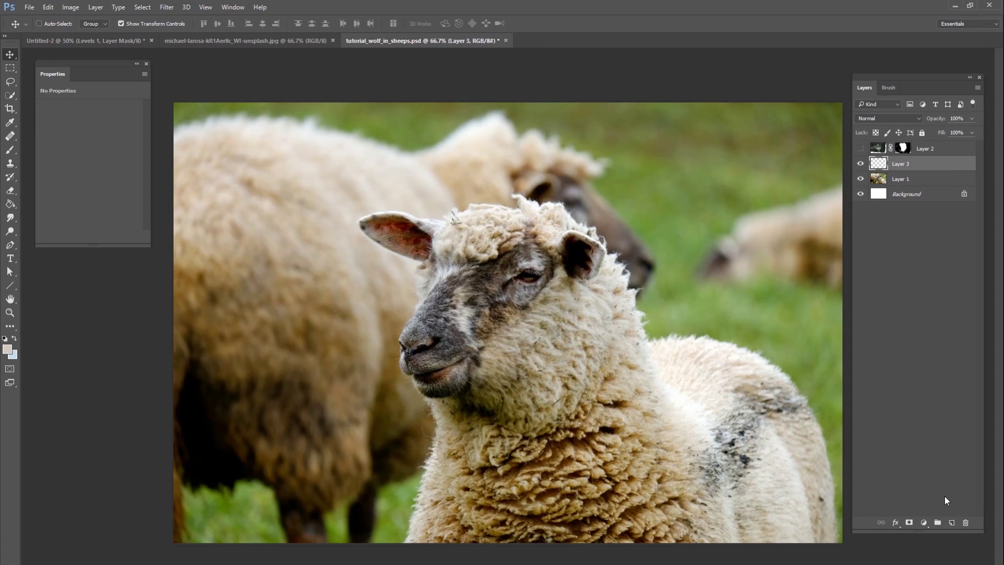
{"action": "key", "text": "b"}
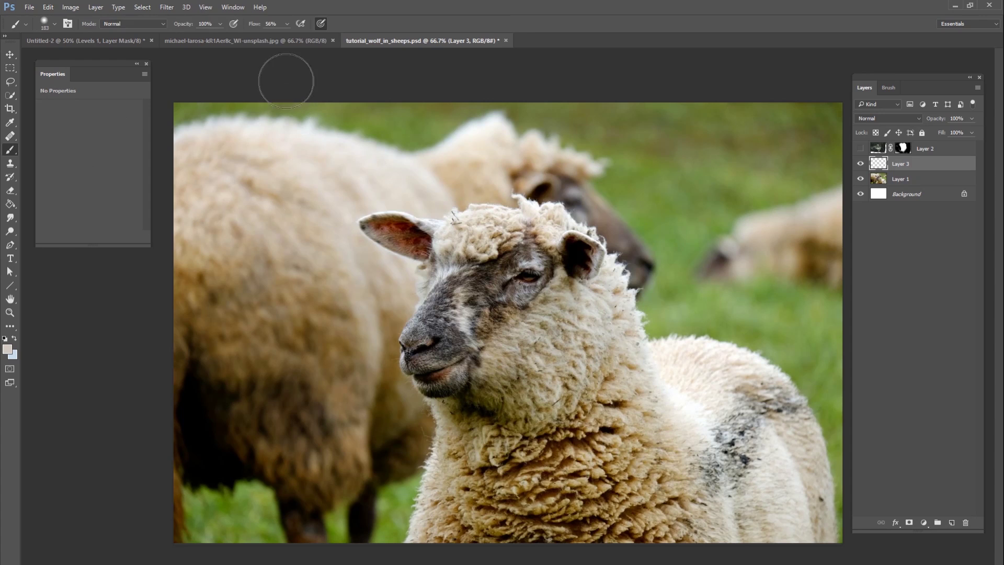
Step: Set the brush to 18% flow, 124 px and 15% hardness, and sample the wool colour near the front sheep's left ear
{"action": "left_click_drag", "start_coordinate": [265, 37], "coordinate": [267, 36]}
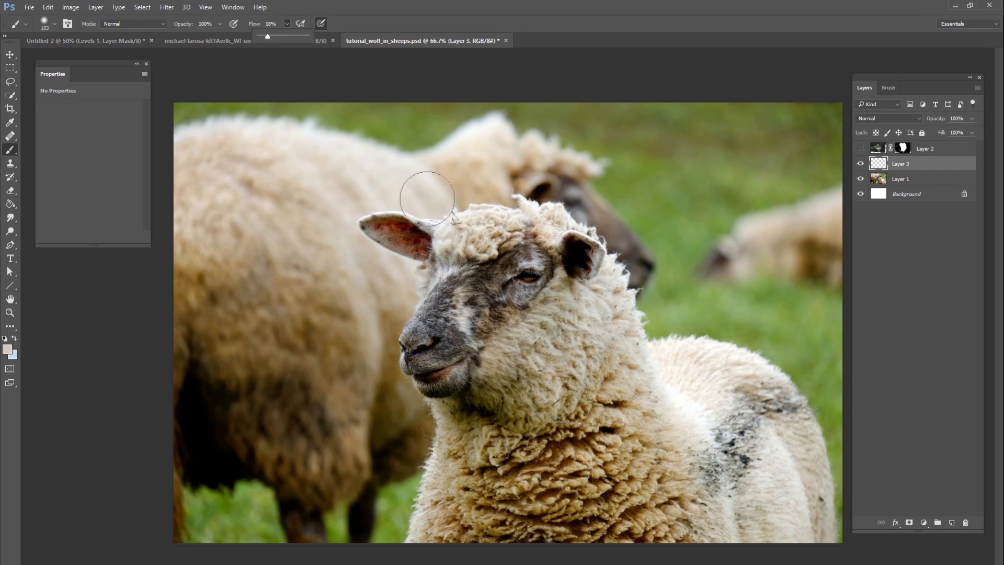
{"action": "left_click", "coordinate": [861, 149]}
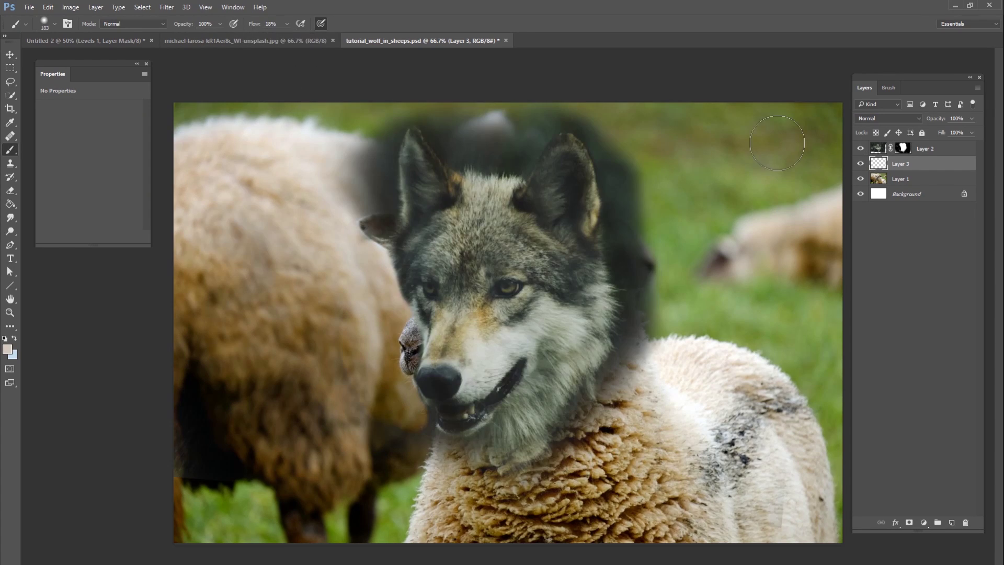
{"action": "left_click", "coordinate": [861, 148]}
{"action": "left_click", "coordinate": [375, 206], "text": "alt"}
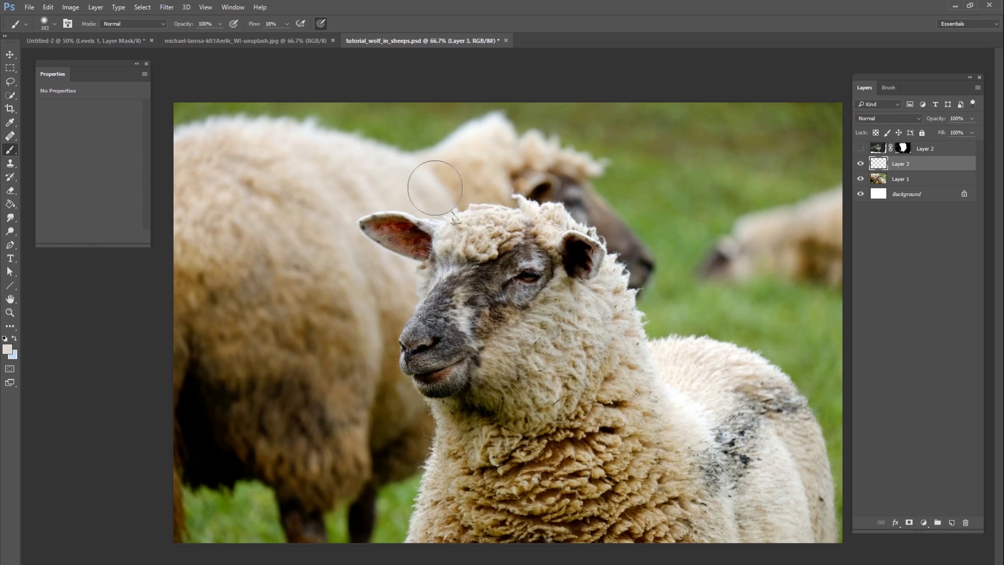
{"action": "right_click", "coordinate": [363, 220]}
{"action": "left_click", "coordinate": [424, 261]}
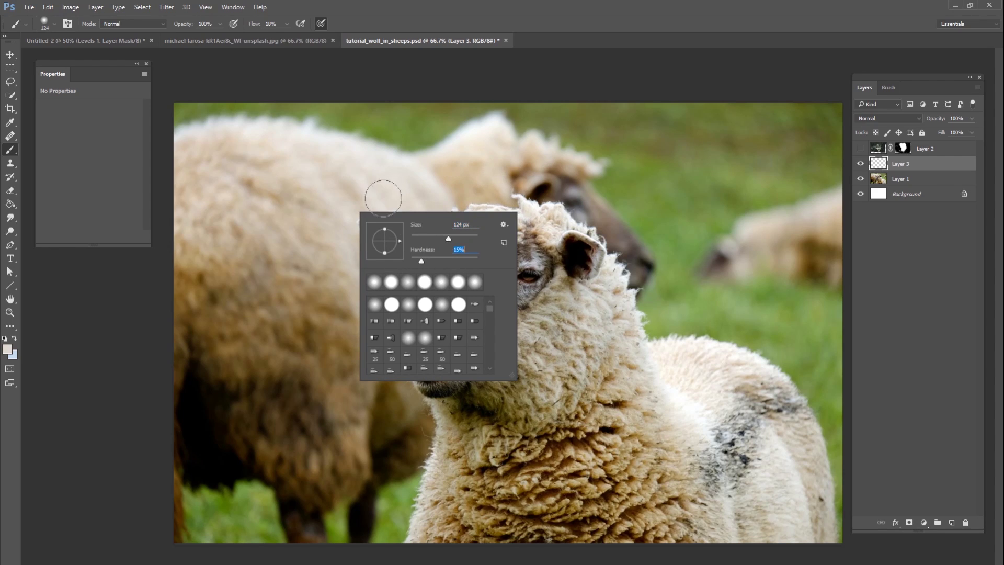
Step: Paint over the front sheep's left ear with sampled wool colours, using a brush of about 120 px to blend into the sheep behind
{"action": "left_click", "coordinate": [387, 193]}
{"action": "mouse_move", "coordinate": [393, 222]}
{"action": "left_mouse_down"}
{"action": "mouse_move", "coordinate": [360, 228]}
{"action": "mouse_move", "coordinate": [374, 242]}
{"action": "mouse_move", "coordinate": [392, 217]}
{"action": "mouse_move", "coordinate": [407, 244]}
{"action": "mouse_move", "coordinate": [383, 257]}
{"action": "mouse_move", "coordinate": [367, 241]}
{"action": "mouse_move", "coordinate": [412, 245]}
{"action": "mouse_move", "coordinate": [412, 208]}
{"action": "mouse_move", "coordinate": [427, 228]}
{"action": "mouse_move", "coordinate": [387, 218]}
{"action": "mouse_move", "coordinate": [368, 235]}
{"action": "mouse_move", "coordinate": [422, 245]}
{"action": "mouse_move", "coordinate": [398, 224]}
{"action": "left_mouse_up"}
{"action": "left_click", "coordinate": [389, 203], "text": "alt"}
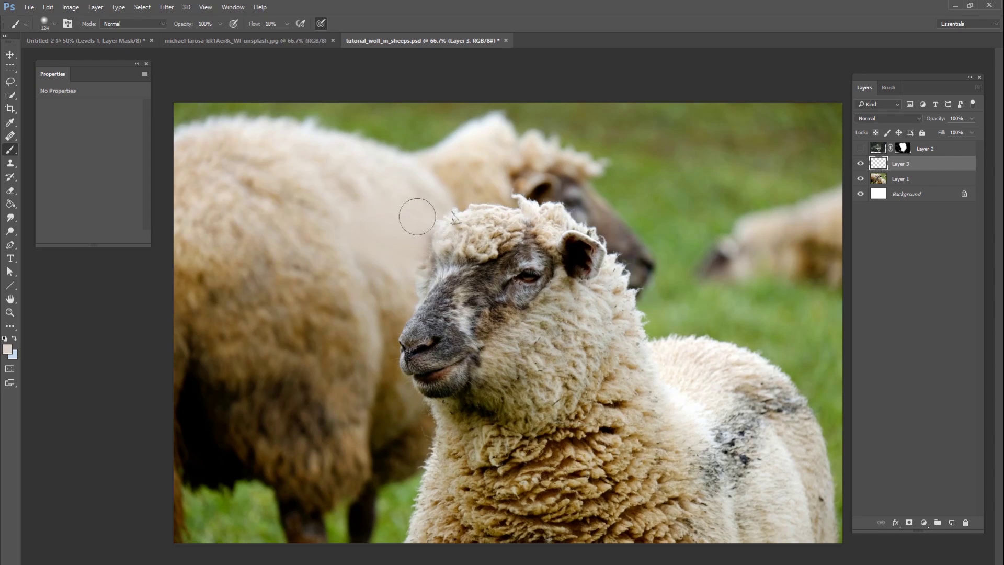
{"action": "right_click", "coordinate": [434, 215]}
{"action": "left_click_drag", "start_coordinate": [523, 240], "coordinate": [521, 240]}
{"action": "left_click_drag", "start_coordinate": [417, 245], "coordinate": [426, 247]}
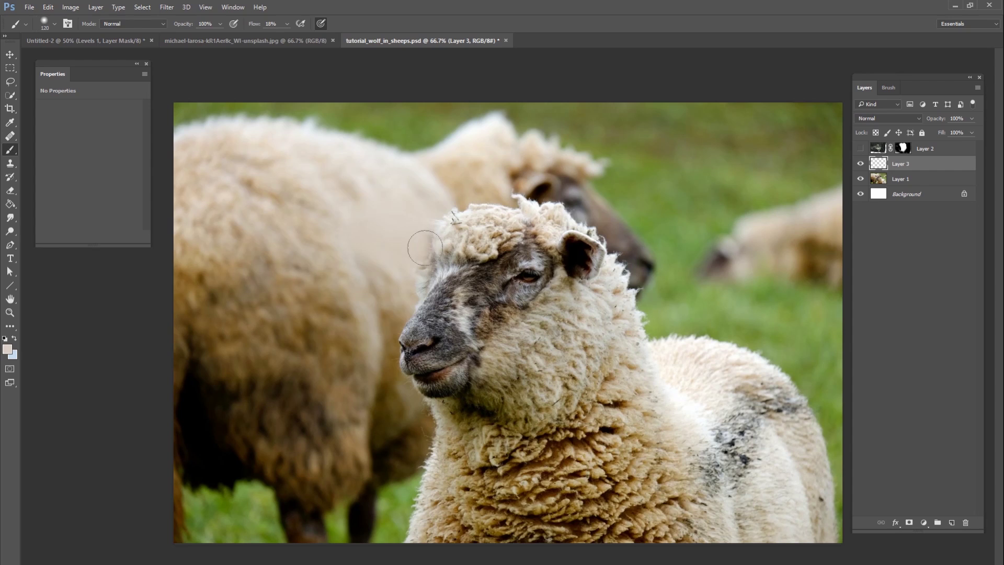
{"action": "left_click", "coordinate": [372, 200], "text": "alt"}
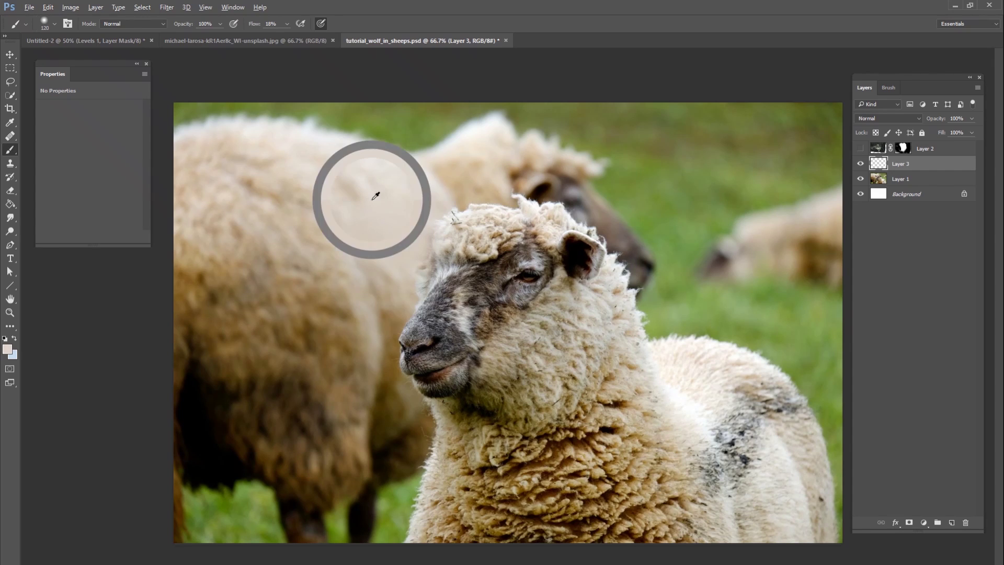
{"action": "left_click", "coordinate": [386, 267], "text": "alt"}
{"action": "left_click_drag", "start_coordinate": [378, 258], "coordinate": [412, 257]}
{"action": "left_click", "coordinate": [418, 220], "text": "alt"}
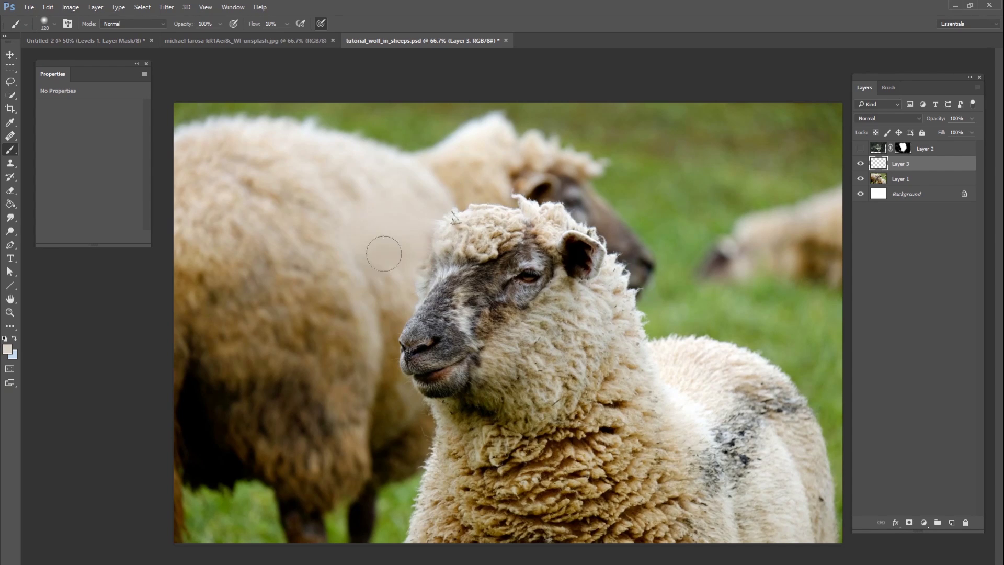
Step: Paint over the front sheep's protruding muzzle on Layer 3 with sampled brown wool colour using a 94 px brush, and show the wolf layer
{"action": "left_click", "coordinate": [861, 150]}
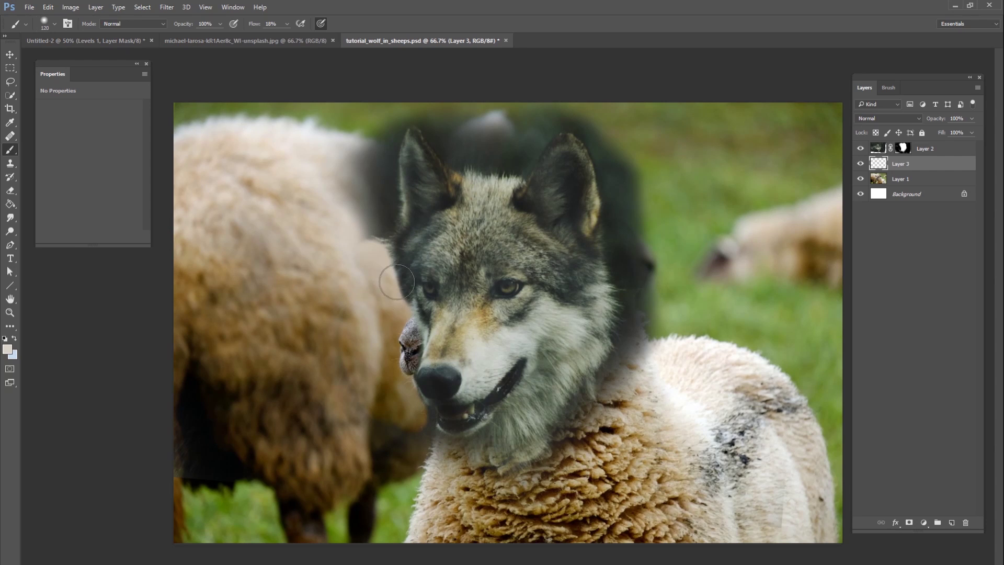
{"action": "left_click", "coordinate": [861, 148]}
{"action": "right_click", "coordinate": [413, 346]}
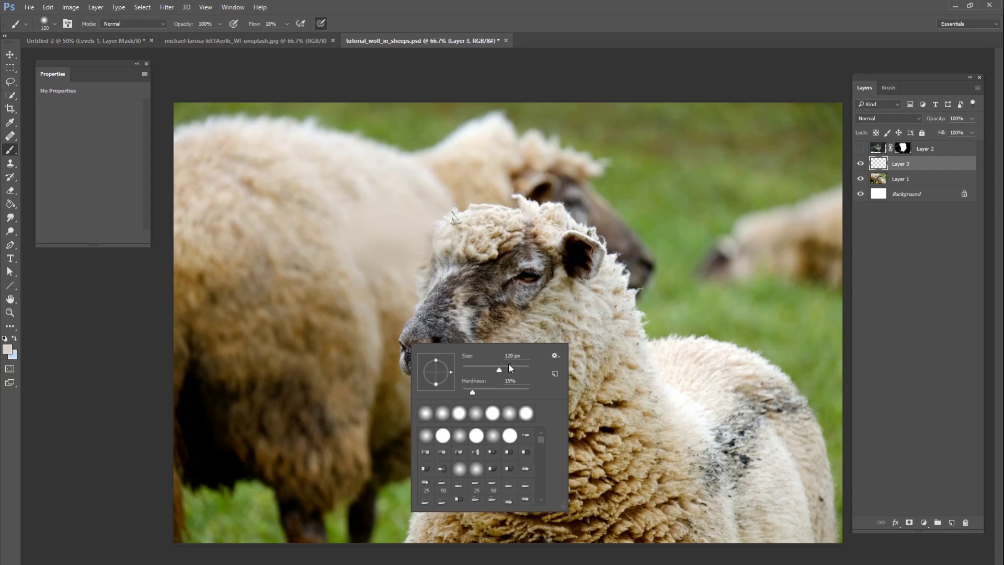
{"action": "left_click", "coordinate": [395, 337], "text": "alt"}
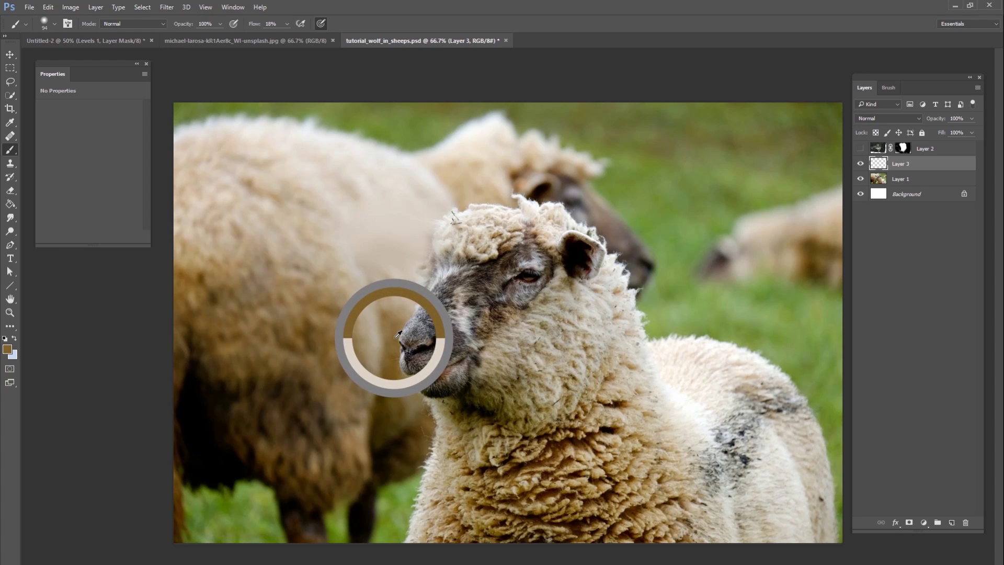
{"action": "mouse_move", "coordinate": [397, 336]}
{"action": "left_mouse_down"}
{"action": "mouse_move", "coordinate": [414, 380]}
{"action": "mouse_move", "coordinate": [395, 339]}
{"action": "mouse_move", "coordinate": [413, 332]}
{"action": "mouse_move", "coordinate": [401, 335]}
{"action": "mouse_move", "coordinate": [404, 321]}
{"action": "mouse_move", "coordinate": [428, 342]}
{"action": "mouse_move", "coordinate": [434, 378]}
{"action": "mouse_move", "coordinate": [403, 366]}
{"action": "mouse_move", "coordinate": [428, 350]}
{"action": "mouse_move", "coordinate": [404, 337]}
{"action": "mouse_move", "coordinate": [406, 351]}
{"action": "mouse_move", "coordinate": [391, 343]}
{"action": "mouse_move", "coordinate": [397, 352]}
{"action": "mouse_move", "coordinate": [422, 344]}
{"action": "mouse_move", "coordinate": [419, 332]}
{"action": "mouse_move", "coordinate": [431, 377]}
{"action": "left_mouse_up"}
{"action": "left_click", "coordinate": [861, 148]}
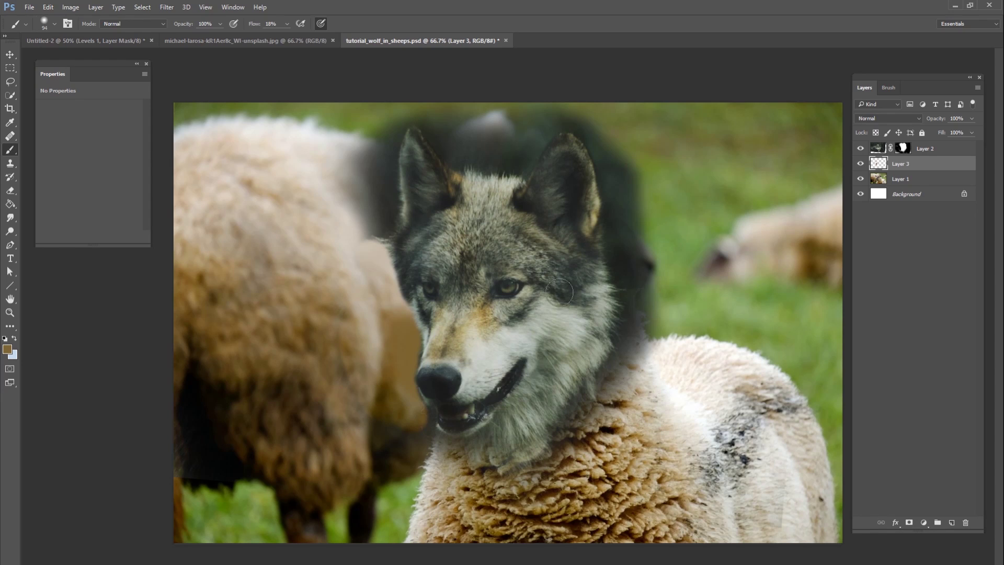
{"action": "left_click", "coordinate": [860, 149]}
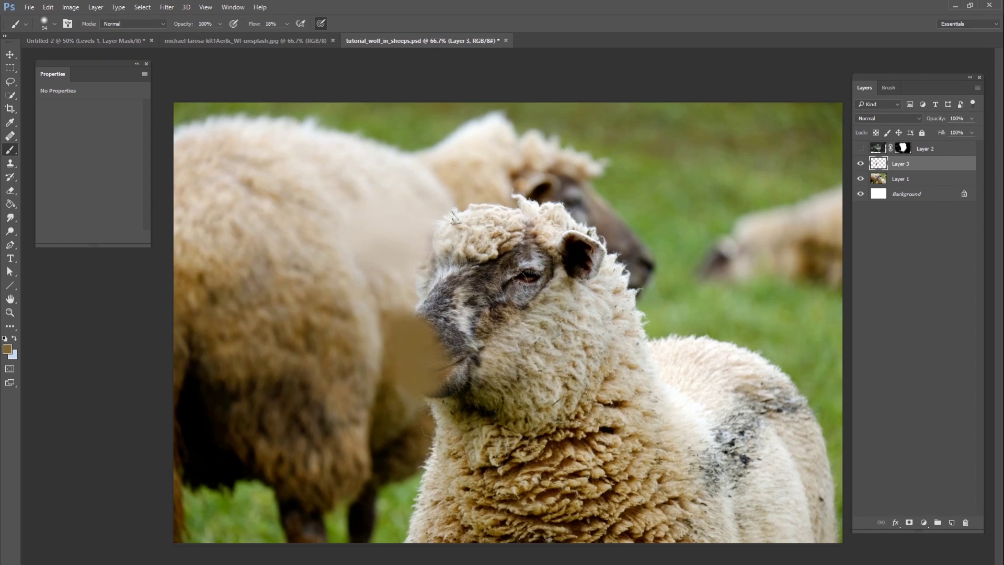
{"action": "left_click", "coordinate": [861, 148]}
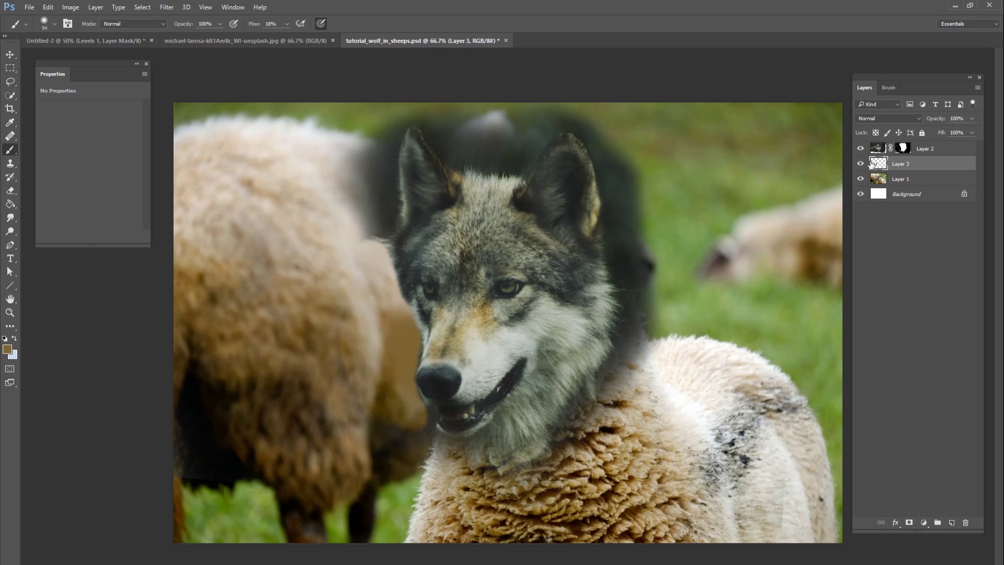
Step: Paint black on Layer 2's mask with a soft 202 px brush to reduce the dark fringe beside the wolf's neck and cheek
{"action": "left_click", "coordinate": [903, 149]}
{"action": "key", "text": "d"}
{"action": "right_click", "coordinate": [385, 359]}
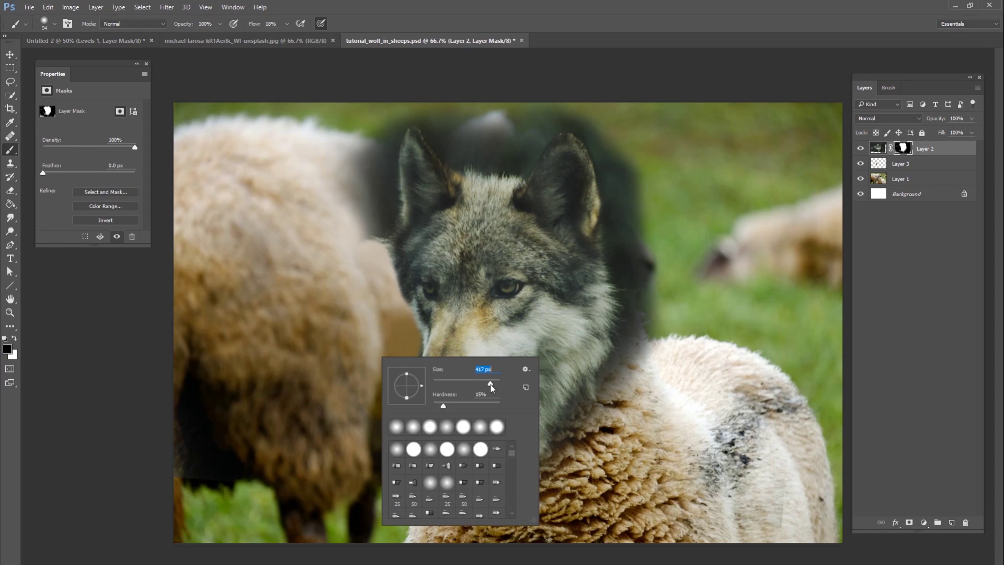
{"action": "key", "text": "Return"}
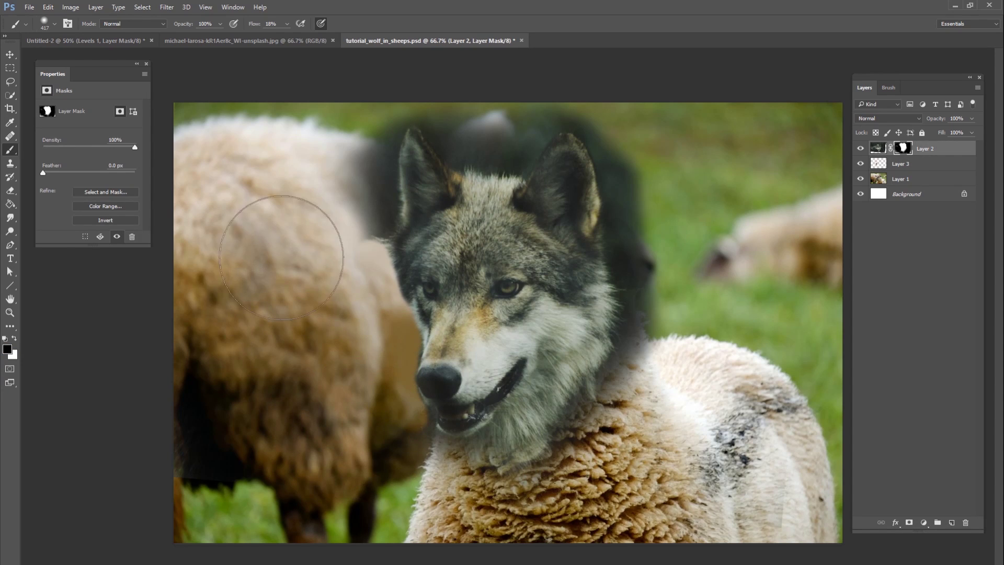
{"action": "right_click", "coordinate": [659, 228]}
{"action": "left_click_drag", "start_coordinate": [768, 259], "coordinate": [760, 258]}
{"action": "left_click_drag", "start_coordinate": [660, 209], "coordinate": [650, 183]}
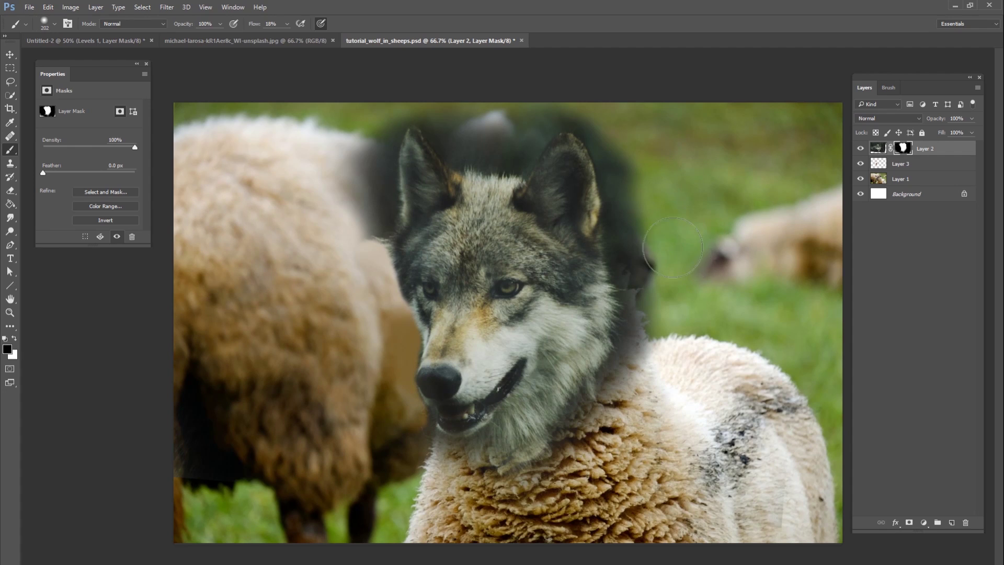
{"action": "mouse_move", "coordinate": [672, 247]}
{"action": "left_mouse_down"}
{"action": "mouse_move", "coordinate": [673, 366]}
{"action": "mouse_move", "coordinate": [657, 376]}
{"action": "mouse_move", "coordinate": [627, 359]}
{"action": "mouse_move", "coordinate": [648, 362]}
{"action": "left_mouse_up"}
Step: Hide the wolf layer and the retouching layer, and make the original sheep photo on Layer 1 active
{"action": "left_click", "coordinate": [861, 150]}
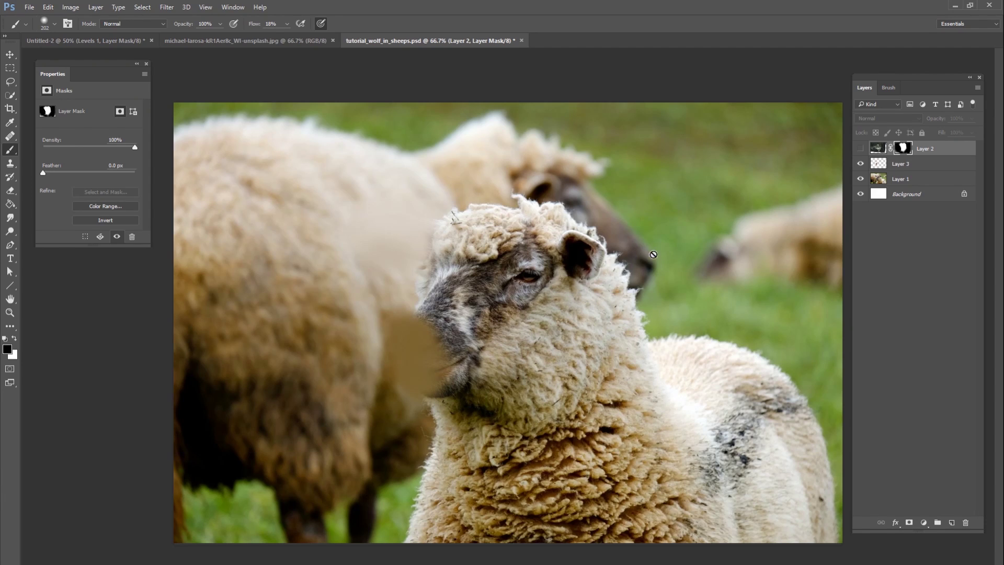
{"action": "left_click", "coordinate": [861, 149]}
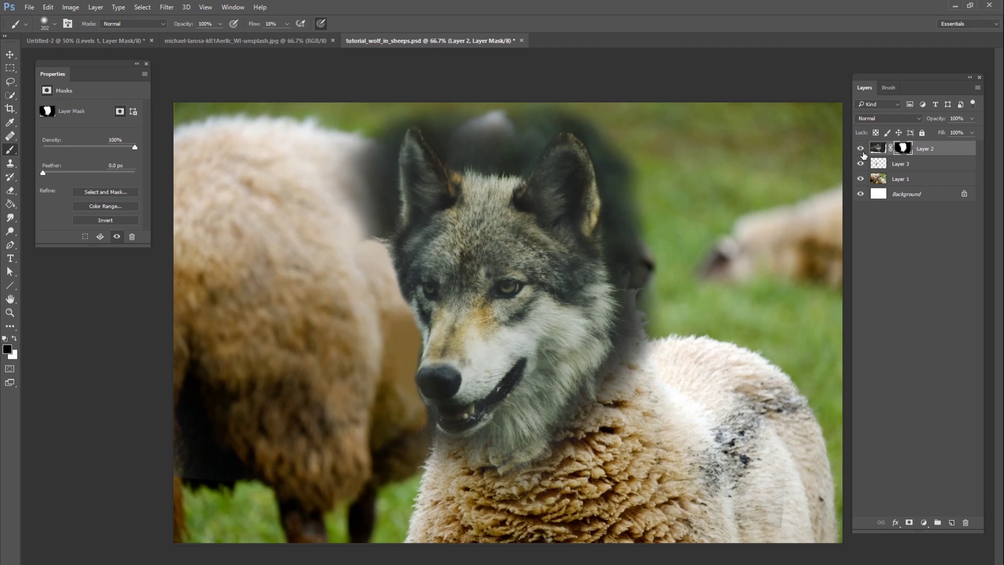
{"action": "left_click", "coordinate": [860, 150]}
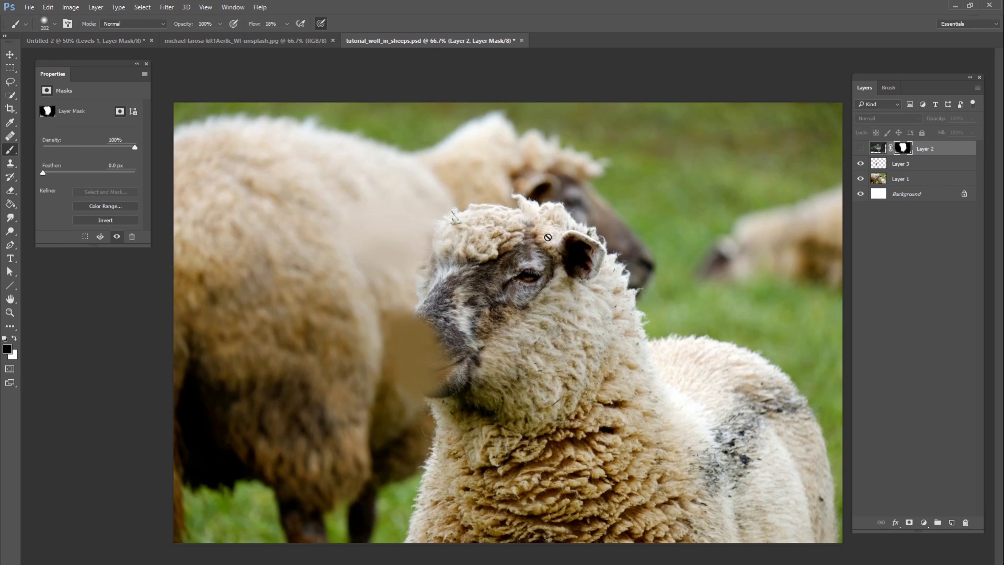
{"action": "left_click", "coordinate": [900, 180]}
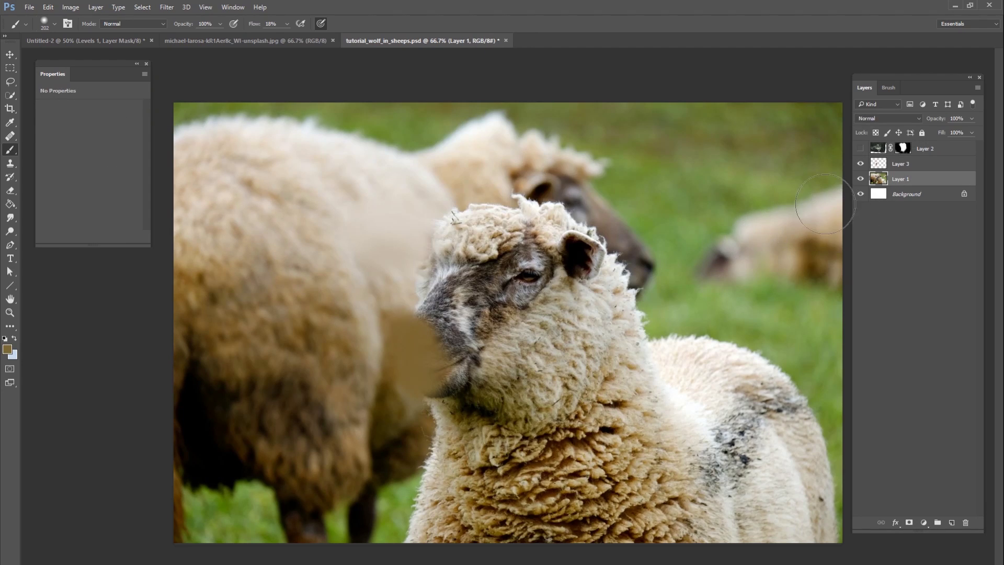
{"action": "left_click", "coordinate": [861, 163]}
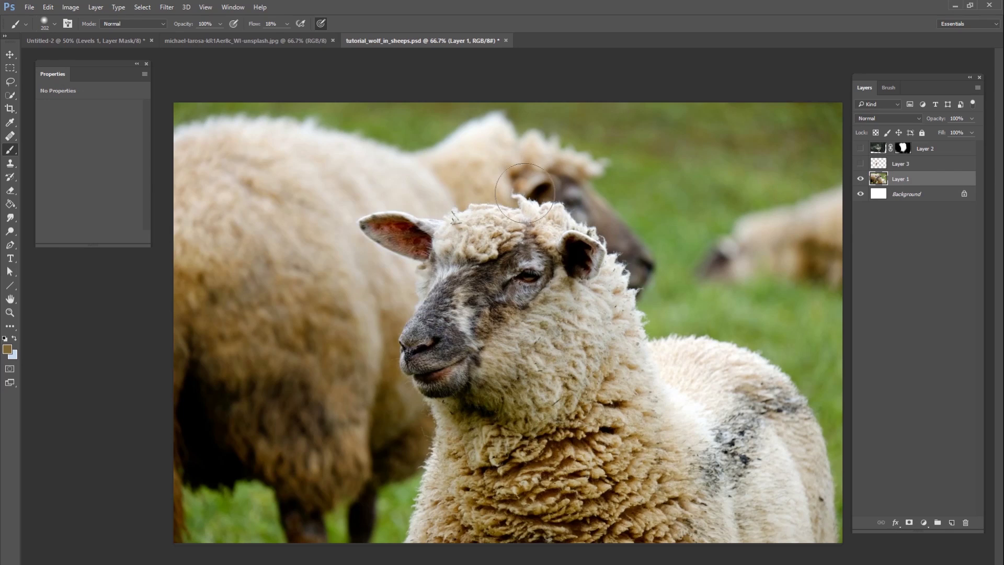
Step: Lasso a loose selection around the front sheep's head on Layer 1 and copy it to a new layer above the wolf layer
{"action": "left_click", "coordinate": [10, 82]}
{"action": "left_click", "coordinate": [78, 84]}
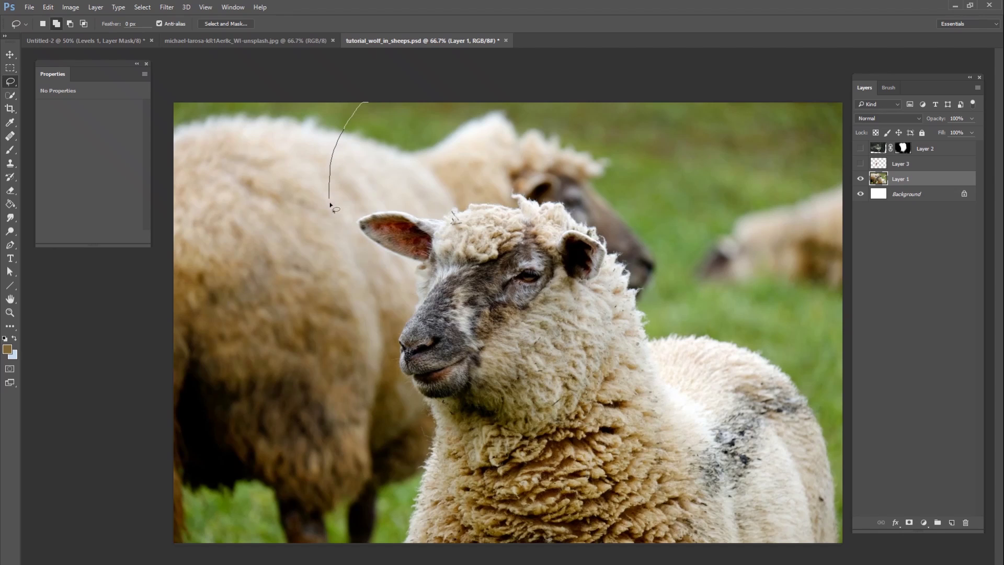
{"action": "left_click_drag", "start_coordinate": [330, 205], "coordinate": [328, 277]}
{"action": "mouse_move", "coordinate": [377, 381]}
{"action": "left_mouse_down"}
{"action": "mouse_move", "coordinate": [436, 416]}
{"action": "mouse_move", "coordinate": [524, 425]}
{"action": "mouse_move", "coordinate": [575, 410]}
{"action": "mouse_move", "coordinate": [618, 378]}
{"action": "left_mouse_up"}
{"action": "mouse_move", "coordinate": [656, 308]}
{"action": "left_mouse_down"}
{"action": "mouse_move", "coordinate": [675, 214]}
{"action": "mouse_move", "coordinate": [635, 73]}
{"action": "mouse_move", "coordinate": [601, 84]}
{"action": "left_mouse_up"}
{"action": "left_click", "coordinate": [916, 151]}
{"action": "key", "text": "ctrl+j"}
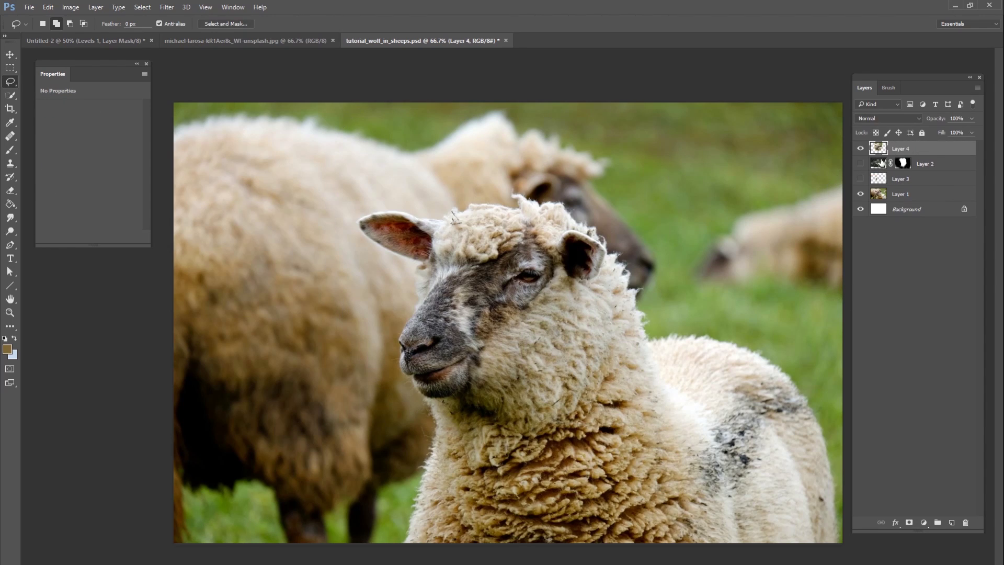
Step: Show Layers 2 and 3 again and move the copied sheep head up over the wolf's face, leaving the wolf's muzzle exposed
{"action": "left_click", "coordinate": [860, 164]}
{"action": "left_click", "coordinate": [860, 179]}
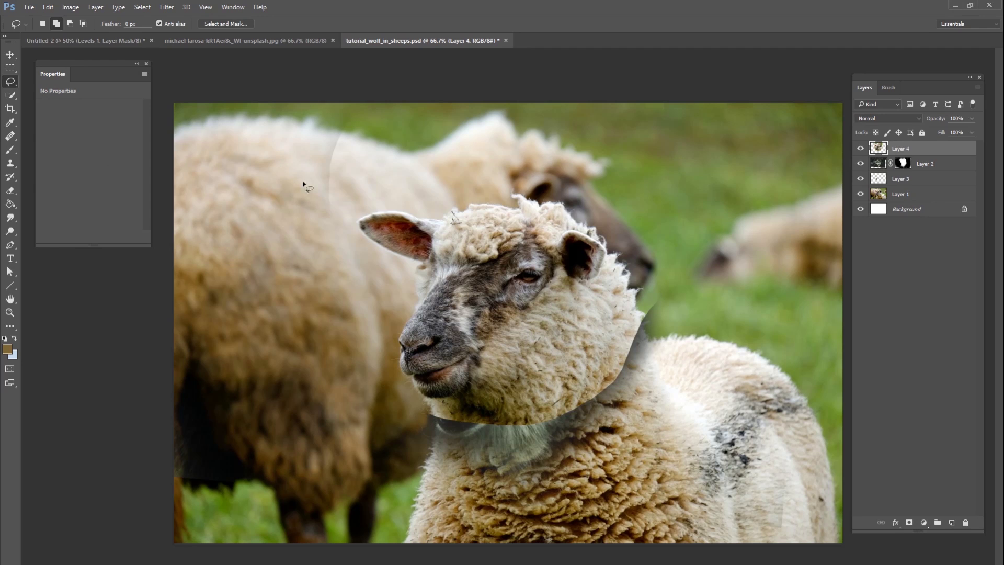
{"action": "left_click", "coordinate": [10, 54]}
{"action": "left_click_drag", "start_coordinate": [619, 281], "coordinate": [634, 239]}
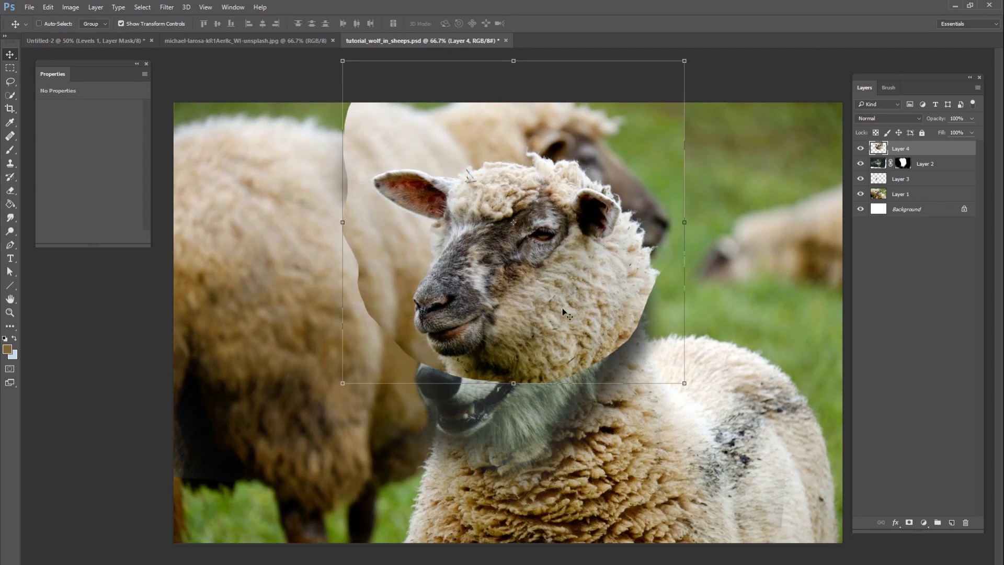
{"action": "left_click_drag", "start_coordinate": [641, 280], "coordinate": [607, 244]}
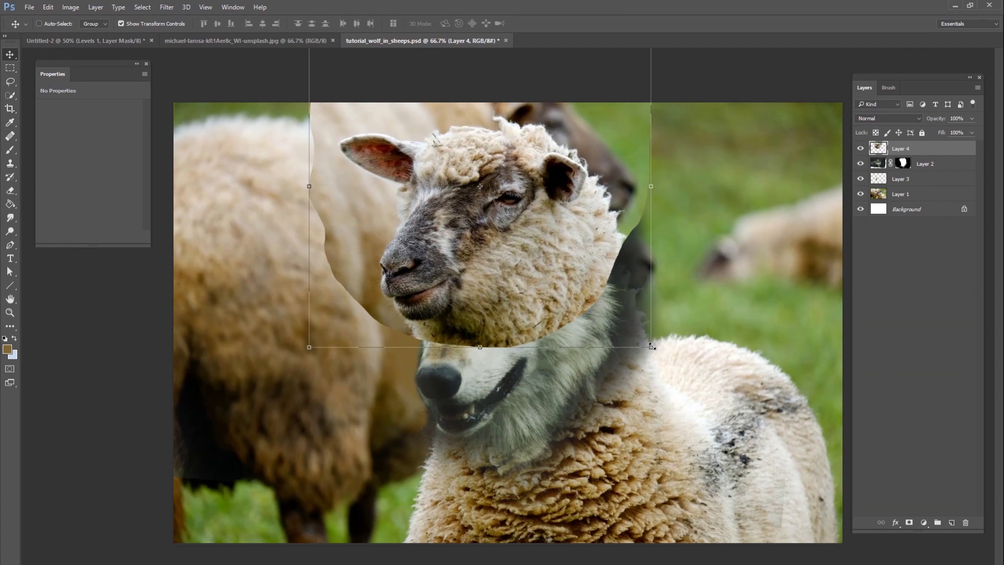
Step: Scale the copied sheep head to about 107.5% width and 106.9% height, and lower it to fit over the wolf's head
{"action": "left_click_drag", "start_coordinate": [651, 346], "coordinate": [671, 366]}
{"action": "left_click_drag", "start_coordinate": [591, 314], "coordinate": [581, 334]}
{"action": "left_click_drag", "start_coordinate": [661, 386], "coordinate": [668, 383]}
{"action": "mouse_move", "coordinate": [588, 327]}
{"action": "left_mouse_down"}
{"action": "mouse_move", "coordinate": [585, 217]}
{"action": "mouse_move", "coordinate": [578, 310]}
{"action": "mouse_move", "coordinate": [590, 338]}
{"action": "left_mouse_up"}
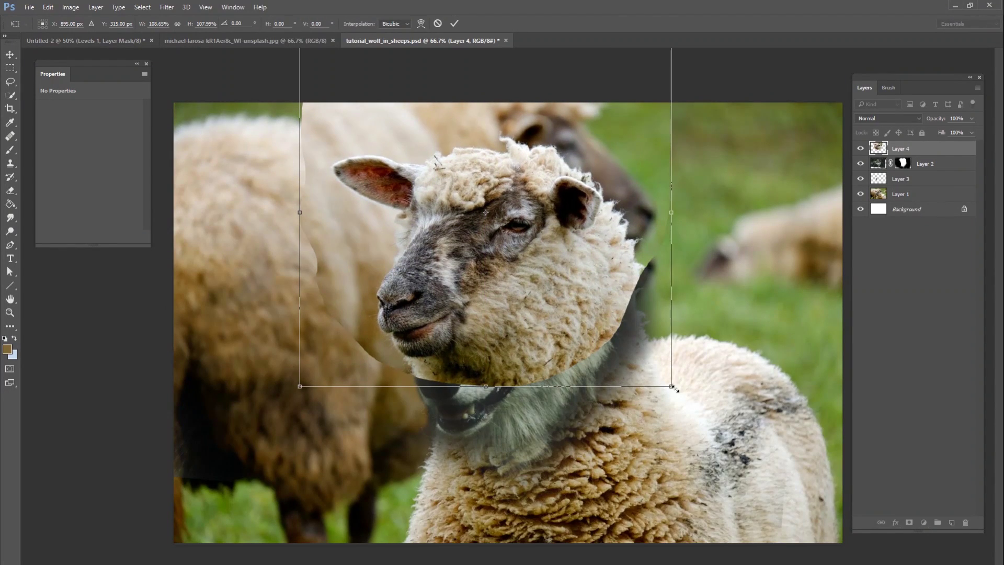
{"action": "left_click_drag", "start_coordinate": [675, 388], "coordinate": [643, 362]}
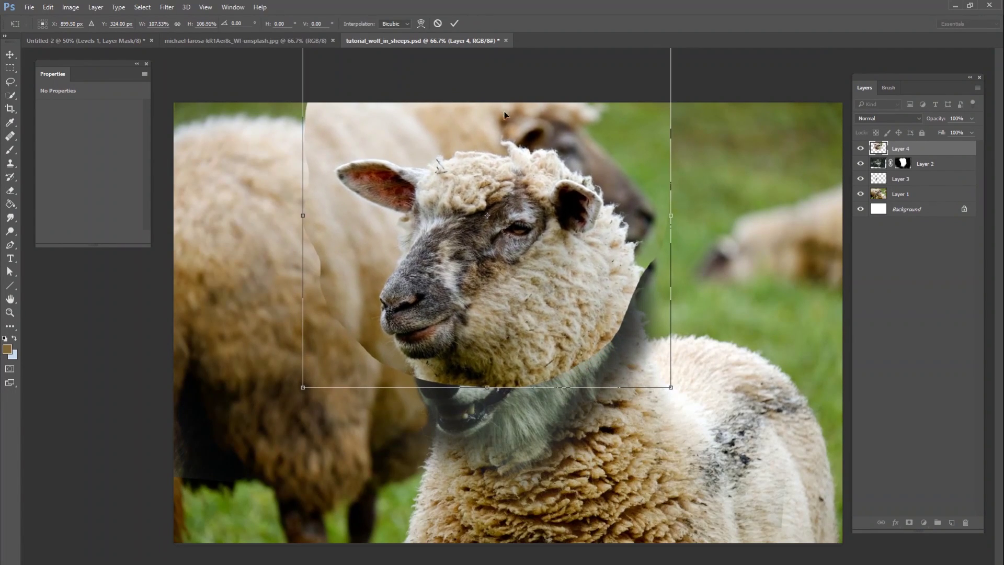
{"action": "left_click", "coordinate": [457, 24]}
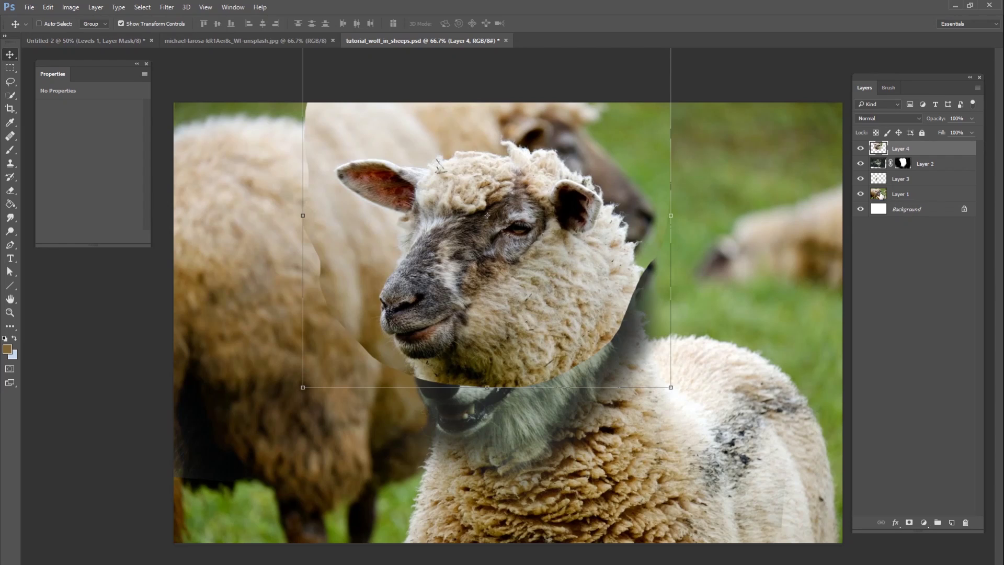
Step: Add a layer mask to Layer 4 and paint black over the sheep's muzzle with 202 px and 177 px brushes to reveal the wolf's face
{"action": "left_click", "coordinate": [909, 523]}
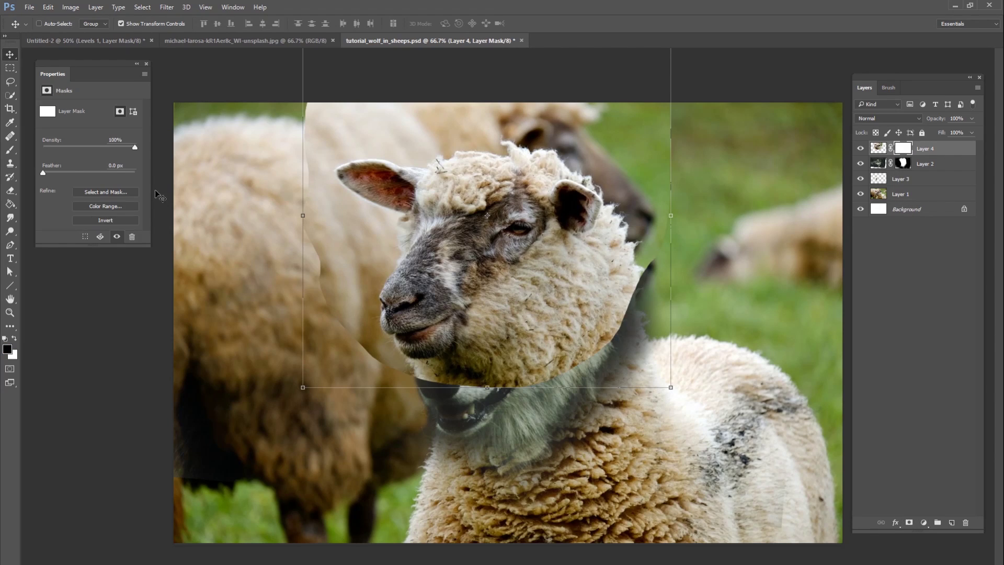
{"action": "left_click", "coordinate": [10, 150]}
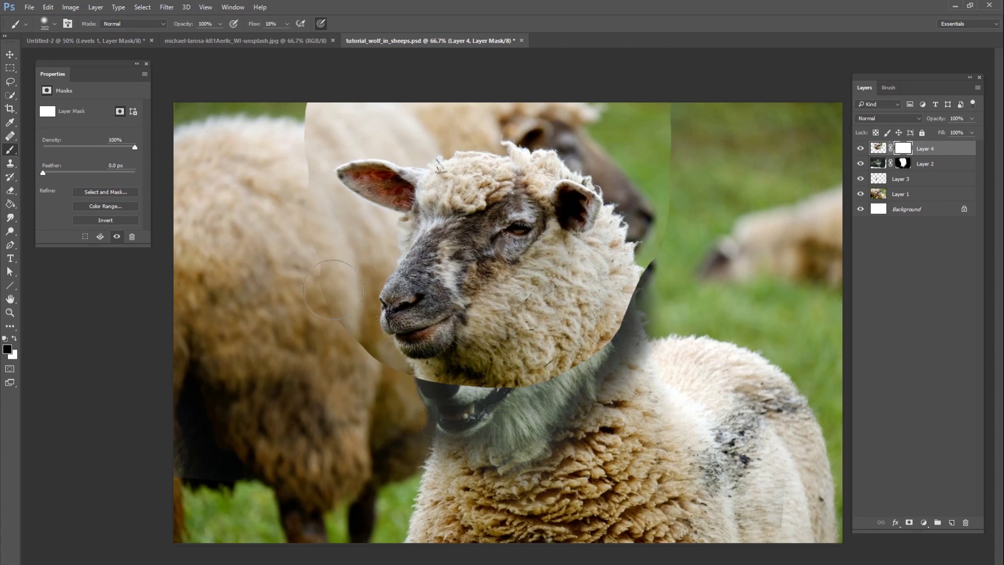
{"action": "mouse_move", "coordinate": [333, 289]}
{"action": "left_mouse_down"}
{"action": "mouse_move", "coordinate": [401, 372]}
{"action": "mouse_move", "coordinate": [435, 329]}
{"action": "mouse_move", "coordinate": [443, 364]}
{"action": "mouse_move", "coordinate": [480, 293]}
{"action": "mouse_move", "coordinate": [464, 351]}
{"action": "mouse_move", "coordinate": [464, 302]}
{"action": "mouse_move", "coordinate": [476, 335]}
{"action": "mouse_move", "coordinate": [492, 291]}
{"action": "mouse_move", "coordinate": [460, 323]}
{"action": "mouse_move", "coordinate": [463, 310]}
{"action": "mouse_move", "coordinate": [492, 277]}
{"action": "mouse_move", "coordinate": [490, 293]}
{"action": "mouse_move", "coordinate": [428, 290]}
{"action": "mouse_move", "coordinate": [501, 304]}
{"action": "left_mouse_up"}
{"action": "right_click", "coordinate": [435, 287]}
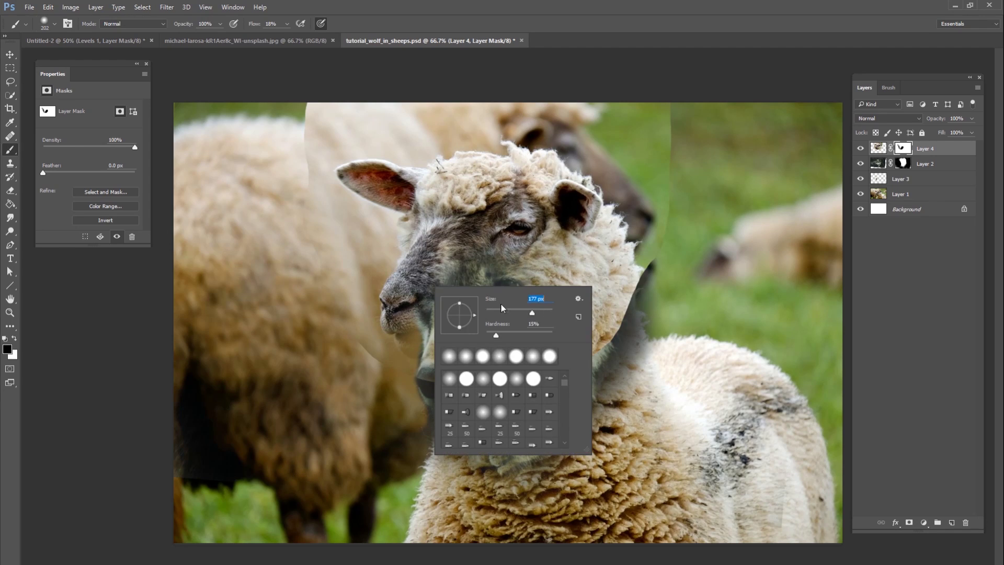
{"action": "key", "text": "Return"}
{"action": "mouse_move", "coordinate": [419, 309]}
{"action": "left_mouse_down"}
{"action": "mouse_move", "coordinate": [395, 329]}
{"action": "mouse_move", "coordinate": [403, 298]}
{"action": "mouse_move", "coordinate": [388, 320]}
{"action": "mouse_move", "coordinate": [392, 286]}
{"action": "mouse_move", "coordinate": [382, 307]}
{"action": "mouse_move", "coordinate": [415, 285]}
{"action": "mouse_move", "coordinate": [421, 300]}
{"action": "mouse_move", "coordinate": [436, 275]}
{"action": "mouse_move", "coordinate": [433, 288]}
{"action": "mouse_move", "coordinate": [477, 279]}
{"action": "left_mouse_up"}
Step: Reveal the wolf's forehead, eyes, cheek and jaw by painting black on Layer 4's mask, reducing the brush to 94 px
{"action": "right_click", "coordinate": [503, 258]}
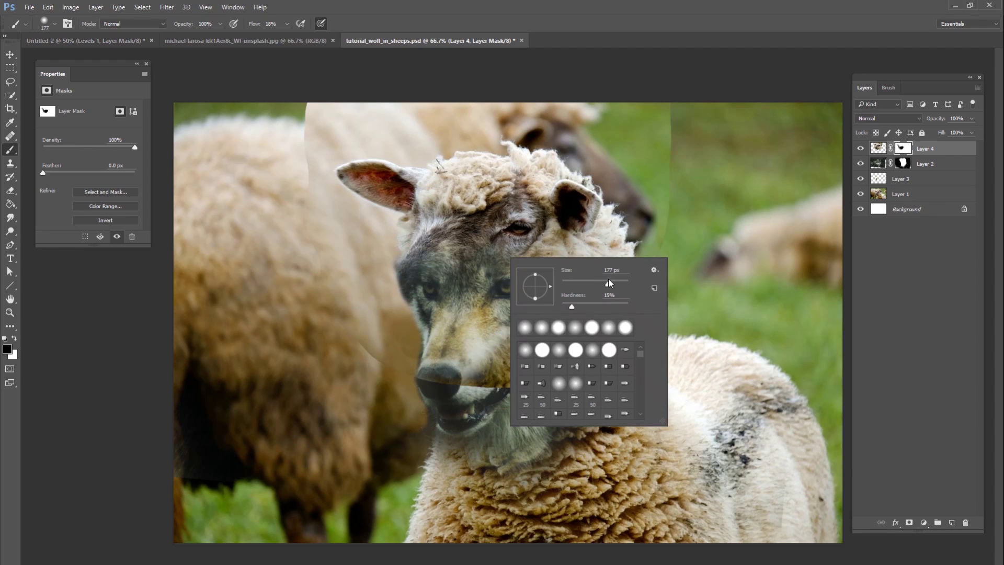
{"action": "mouse_move", "coordinate": [519, 250]}
{"action": "left_mouse_down"}
{"action": "mouse_move", "coordinate": [513, 230]}
{"action": "mouse_move", "coordinate": [524, 258]}
{"action": "mouse_move", "coordinate": [526, 240]}
{"action": "mouse_move", "coordinate": [486, 251]}
{"action": "mouse_move", "coordinate": [510, 235]}
{"action": "left_mouse_up"}
{"action": "right_click", "coordinate": [509, 235]}
{"action": "left_click_drag", "start_coordinate": [611, 265], "coordinate": [605, 264]}
{"action": "key", "text": "Return"}
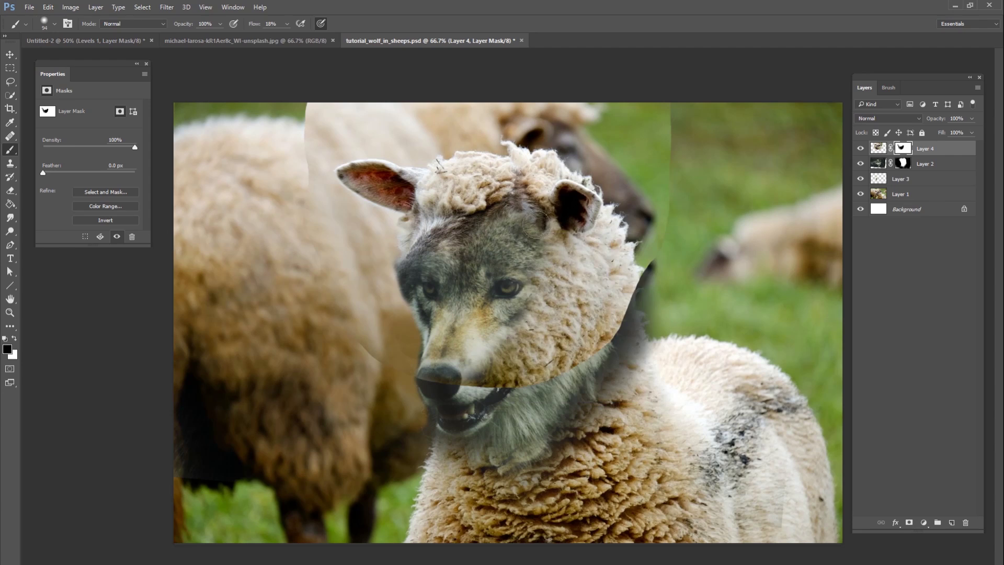
{"action": "mouse_move", "coordinate": [499, 230]}
{"action": "left_mouse_down"}
{"action": "mouse_move", "coordinate": [465, 236]}
{"action": "mouse_move", "coordinate": [470, 227]}
{"action": "mouse_move", "coordinate": [444, 243]}
{"action": "mouse_move", "coordinate": [453, 251]}
{"action": "mouse_move", "coordinate": [438, 247]}
{"action": "mouse_move", "coordinate": [432, 267]}
{"action": "left_mouse_up"}
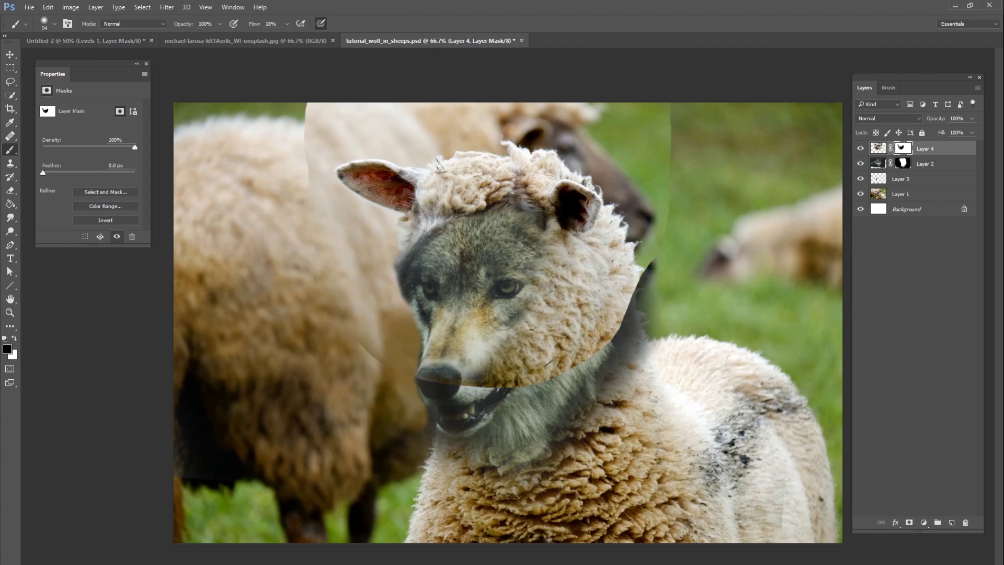
{"action": "mouse_move", "coordinate": [527, 281]}
{"action": "left_mouse_down"}
{"action": "mouse_move", "coordinate": [524, 356]}
{"action": "mouse_move", "coordinate": [434, 382]}
{"action": "mouse_move", "coordinate": [507, 332]}
{"action": "left_mouse_up"}
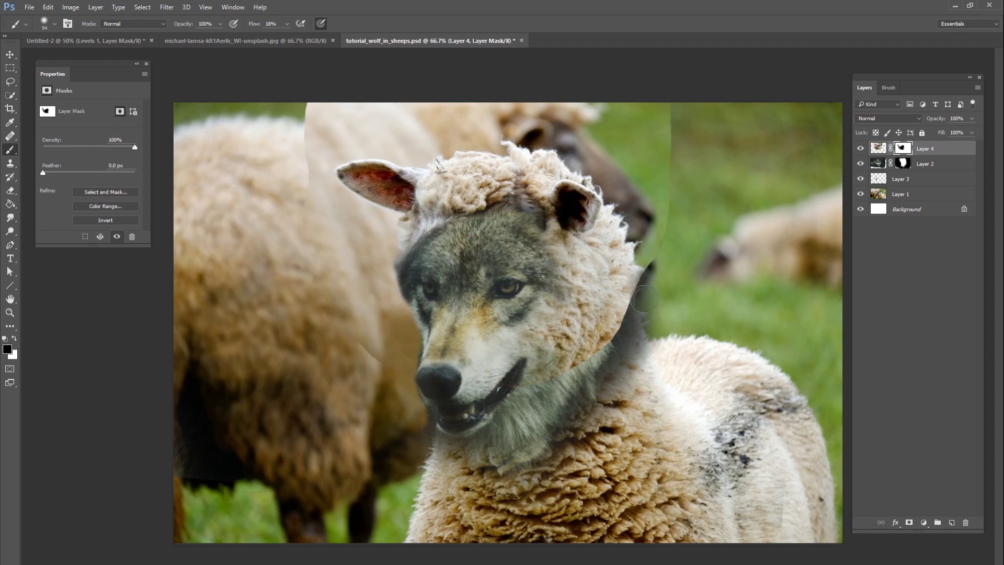
{"action": "mouse_move", "coordinate": [630, 309]}
{"action": "left_mouse_down"}
{"action": "mouse_move", "coordinate": [619, 339]}
{"action": "mouse_move", "coordinate": [628, 302]}
{"action": "mouse_move", "coordinate": [543, 374]}
{"action": "mouse_move", "coordinate": [584, 329]}
{"action": "mouse_move", "coordinate": [597, 335]}
{"action": "mouse_move", "coordinate": [560, 381]}
{"action": "mouse_move", "coordinate": [572, 340]}
{"action": "mouse_move", "coordinate": [534, 362]}
{"action": "mouse_move", "coordinate": [550, 332]}
{"action": "mouse_move", "coordinate": [528, 313]}
{"action": "left_mouse_up"}
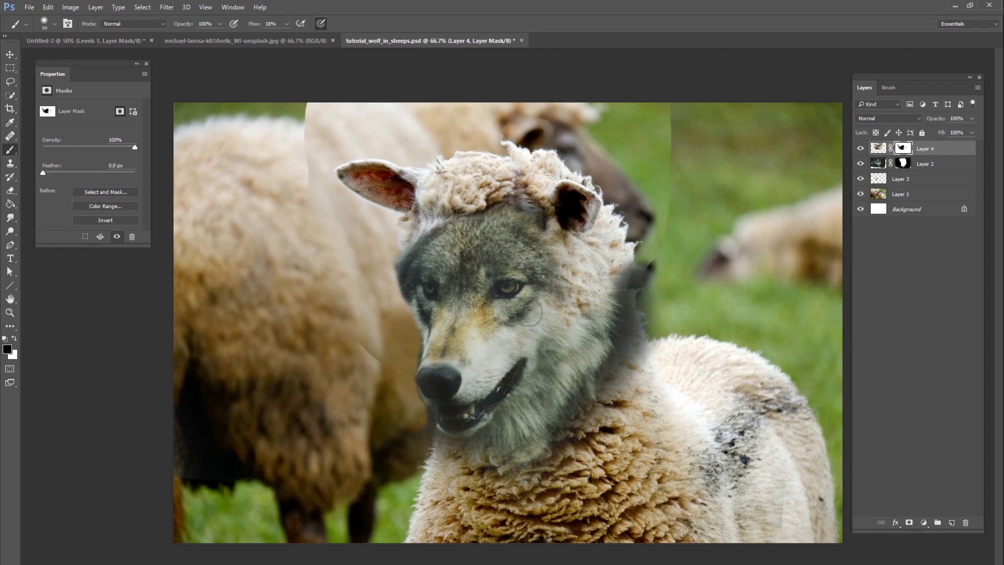
Step: Set the brush to 53 px and 38% hardness, and refine Layer 4's mask along the wool edge beside the wolf's left eye and cheek
{"action": "right_click", "coordinate": [523, 264]}
{"action": "key", "text": "Return"}
{"action": "right_click", "coordinate": [536, 247]}
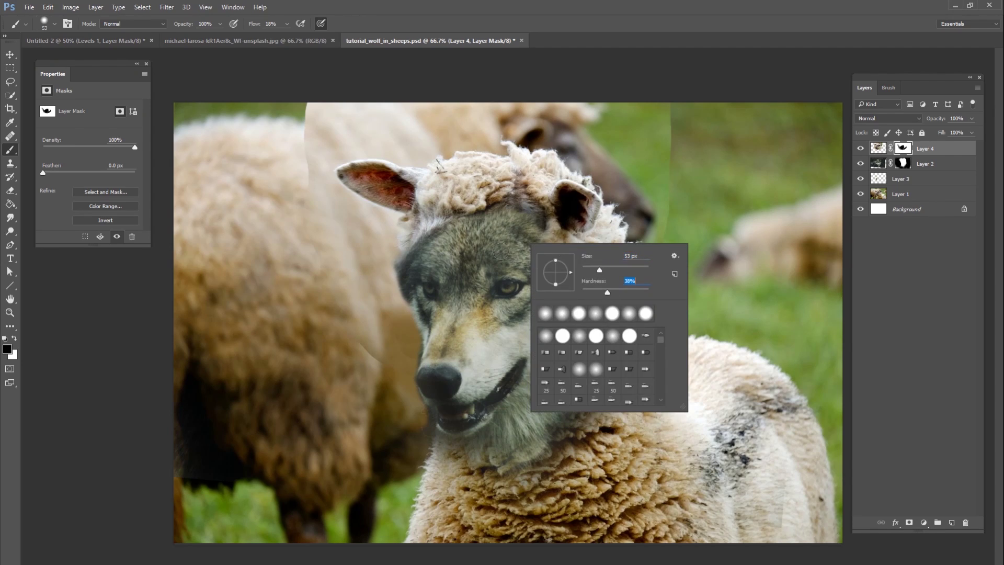
{"action": "key", "text": "Return"}
{"action": "mouse_move", "coordinate": [542, 262]}
{"action": "left_mouse_down"}
{"action": "mouse_move", "coordinate": [558, 274]}
{"action": "mouse_move", "coordinate": [544, 321]}
{"action": "left_mouse_up"}
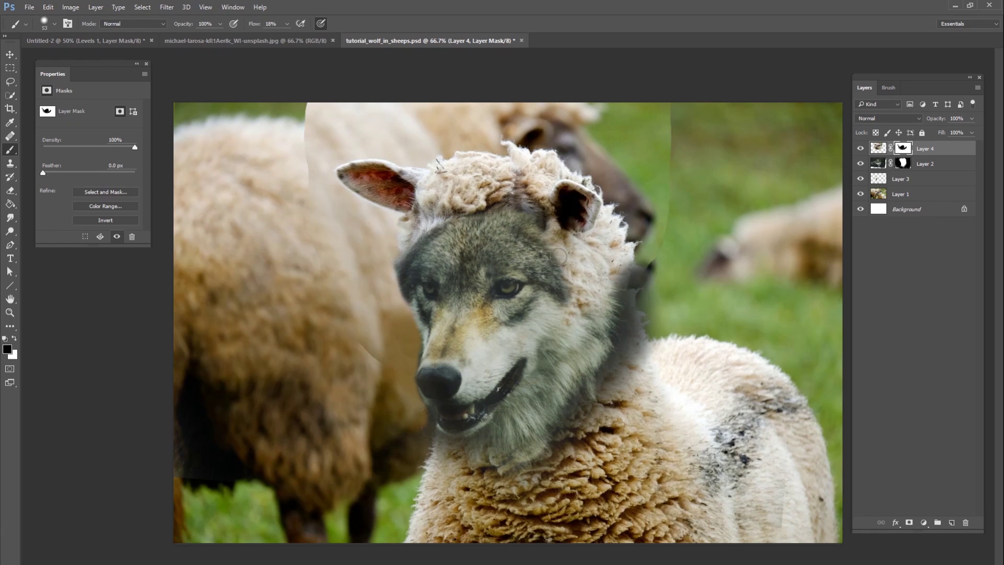
Step: Restore some sheep wool beside the wolf's left cheek by painting white on Layer 4's mask with a smaller brush, and switch back to black
{"action": "right_click", "coordinate": [556, 236]}
{"action": "key", "text": "Return"}
{"action": "key", "text": "x"}
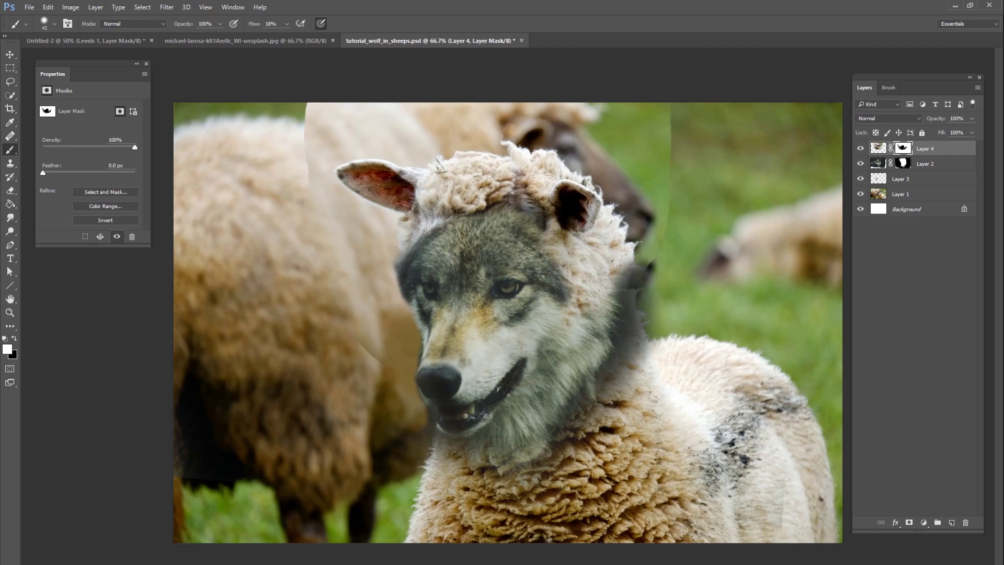
{"action": "key", "text": "x"}
{"action": "key", "text": "x"}
{"action": "mouse_move", "coordinate": [579, 285]}
{"action": "left_mouse_down"}
{"action": "mouse_move", "coordinate": [565, 296]}
{"action": "mouse_move", "coordinate": [560, 280]}
{"action": "left_mouse_up"}
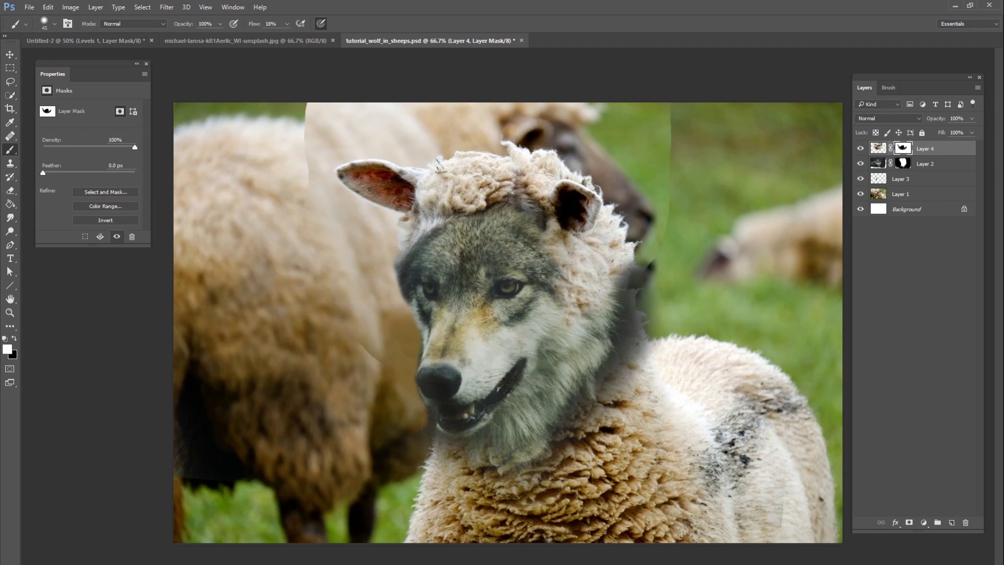
{"action": "key", "text": "x"}
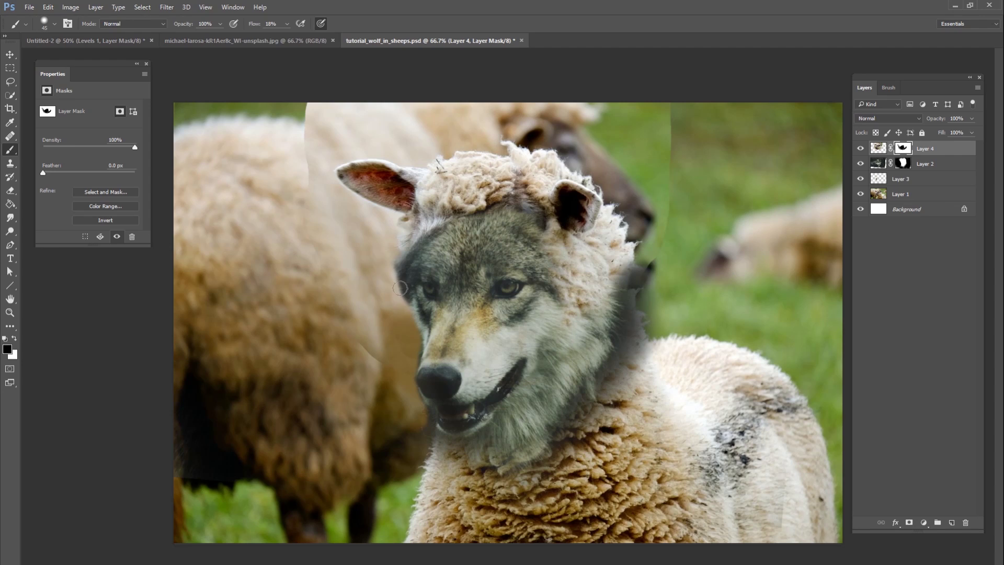
Step: Refine Layer 4's mask with small black strokes along the wolf's outer brow and at the forehead beside the sheep's front ear
{"action": "left_click_drag", "start_coordinate": [400, 287], "coordinate": [421, 244]}
{"action": "left_click_drag", "start_coordinate": [524, 210], "coordinate": [534, 219]}
{"action": "key", "text": "x"}
{"action": "key", "text": "x"}
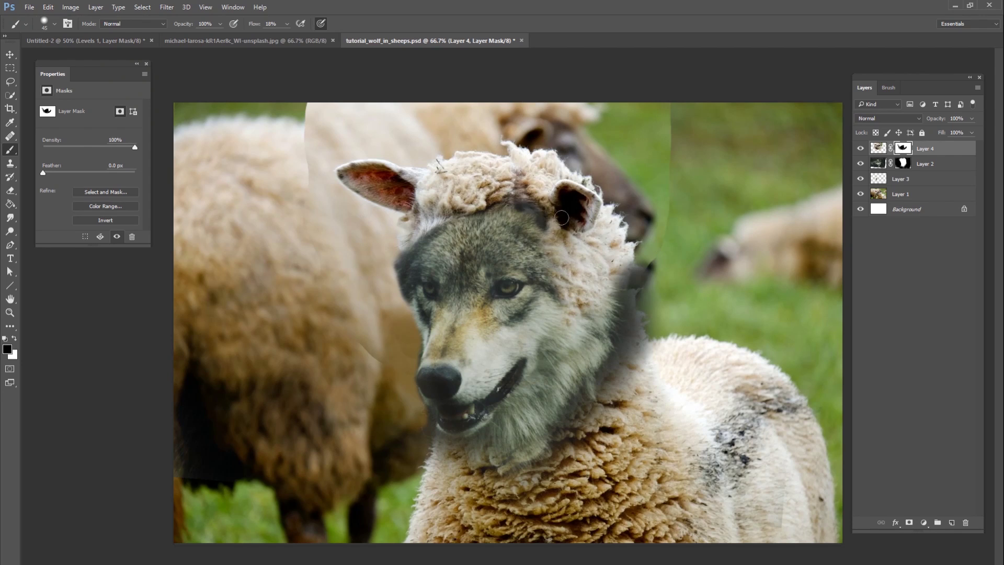
Step: Hide Layer 4's leftover background around the sheep's head by painting black on its mask with soft 146 px and 117 px brushes
{"action": "right_click", "coordinate": [636, 177]}
{"action": "mouse_move", "coordinate": [702, 203]}
{"action": "left_mouse_down"}
{"action": "mouse_move", "coordinate": [729, 204]}
{"action": "mouse_move", "coordinate": [689, 226]}
{"action": "left_mouse_up"}
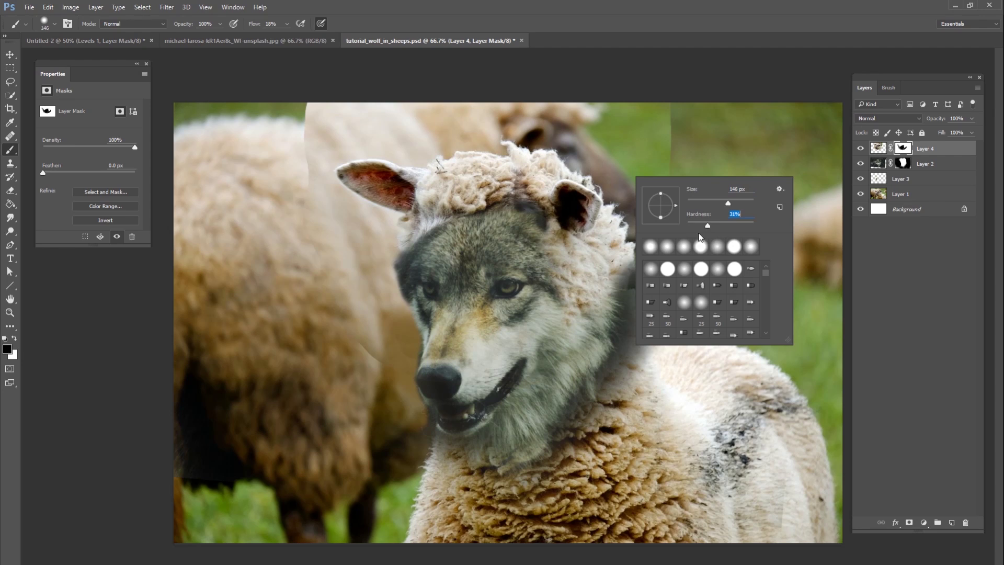
{"action": "left_click", "coordinate": [315, 96]}
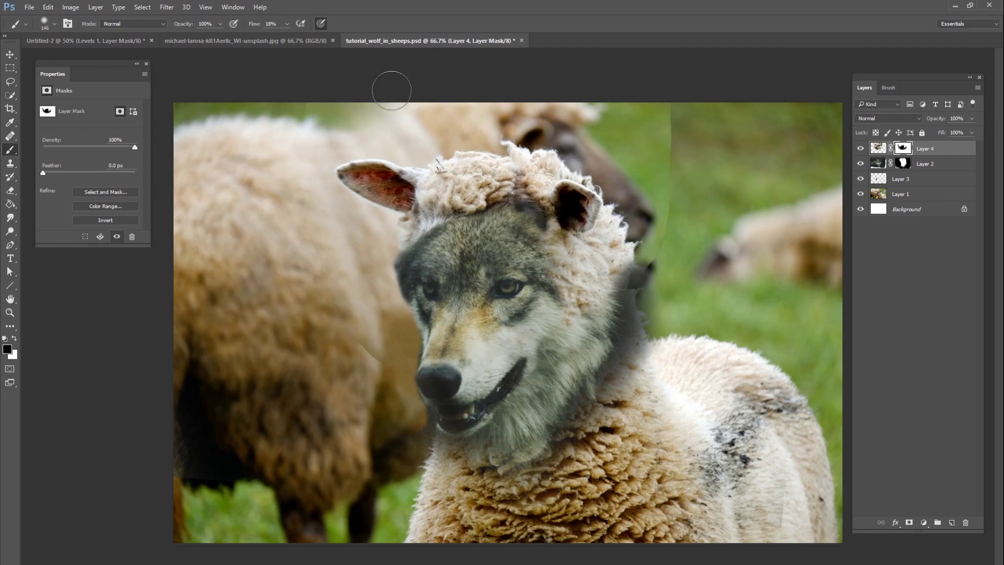
{"action": "mouse_move", "coordinate": [392, 90]}
{"action": "left_mouse_down"}
{"action": "mouse_move", "coordinate": [551, 106]}
{"action": "mouse_move", "coordinate": [617, 147]}
{"action": "mouse_move", "coordinate": [623, 179]}
{"action": "mouse_move", "coordinate": [604, 133]}
{"action": "mouse_move", "coordinate": [632, 187]}
{"action": "mouse_move", "coordinate": [606, 153]}
{"action": "mouse_move", "coordinate": [538, 125]}
{"action": "mouse_move", "coordinate": [612, 123]}
{"action": "mouse_move", "coordinate": [652, 179]}
{"action": "mouse_move", "coordinate": [663, 175]}
{"action": "mouse_move", "coordinate": [657, 140]}
{"action": "mouse_move", "coordinate": [659, 243]}
{"action": "mouse_move", "coordinate": [659, 175]}
{"action": "mouse_move", "coordinate": [663, 239]}
{"action": "mouse_move", "coordinate": [644, 139]}
{"action": "mouse_move", "coordinate": [654, 118]}
{"action": "mouse_move", "coordinate": [675, 163]}
{"action": "mouse_move", "coordinate": [611, 86]}
{"action": "mouse_move", "coordinate": [516, 115]}
{"action": "mouse_move", "coordinate": [372, 104]}
{"action": "mouse_move", "coordinate": [312, 125]}
{"action": "mouse_move", "coordinate": [540, 93]}
{"action": "mouse_move", "coordinate": [589, 123]}
{"action": "left_mouse_up"}
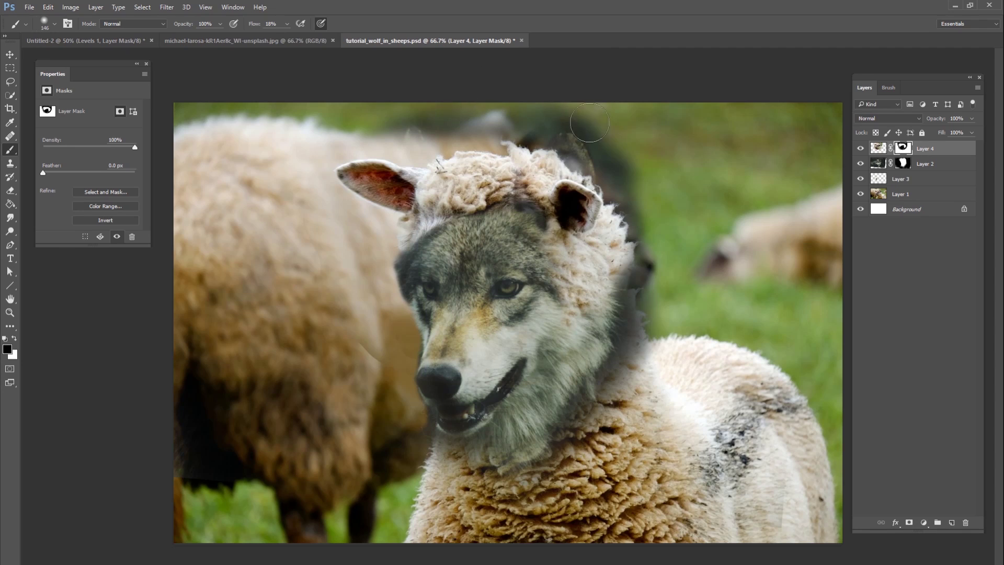
{"action": "right_click", "coordinate": [589, 122]}
{"action": "left_click_drag", "start_coordinate": [704, 154], "coordinate": [683, 154]}
{"action": "left_click", "coordinate": [434, 144]}
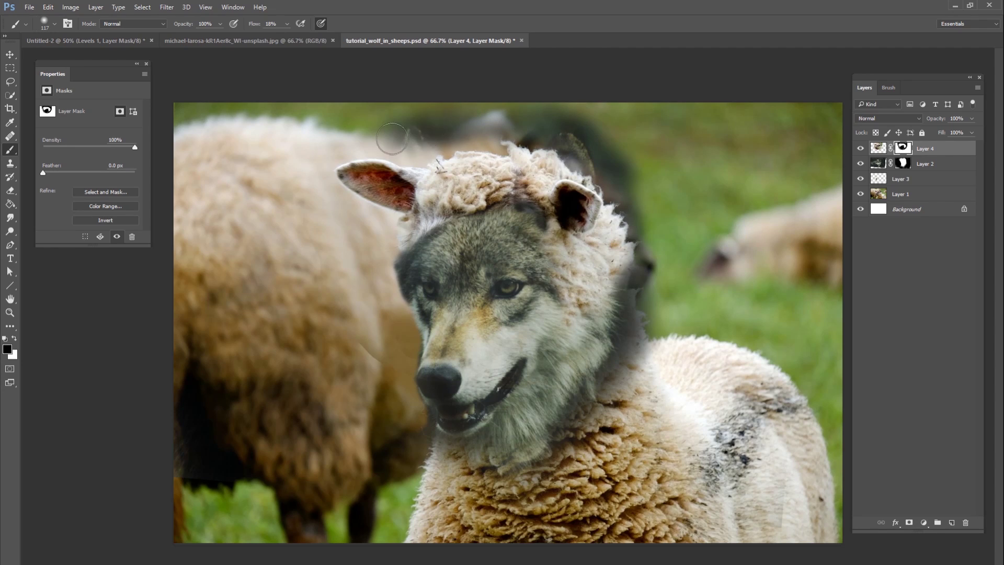
{"action": "mouse_move", "coordinate": [392, 138]}
{"action": "left_mouse_down"}
{"action": "mouse_move", "coordinate": [438, 134]}
{"action": "mouse_move", "coordinate": [363, 136]}
{"action": "mouse_move", "coordinate": [561, 109]}
{"action": "mouse_move", "coordinate": [640, 146]}
{"action": "left_mouse_up"}
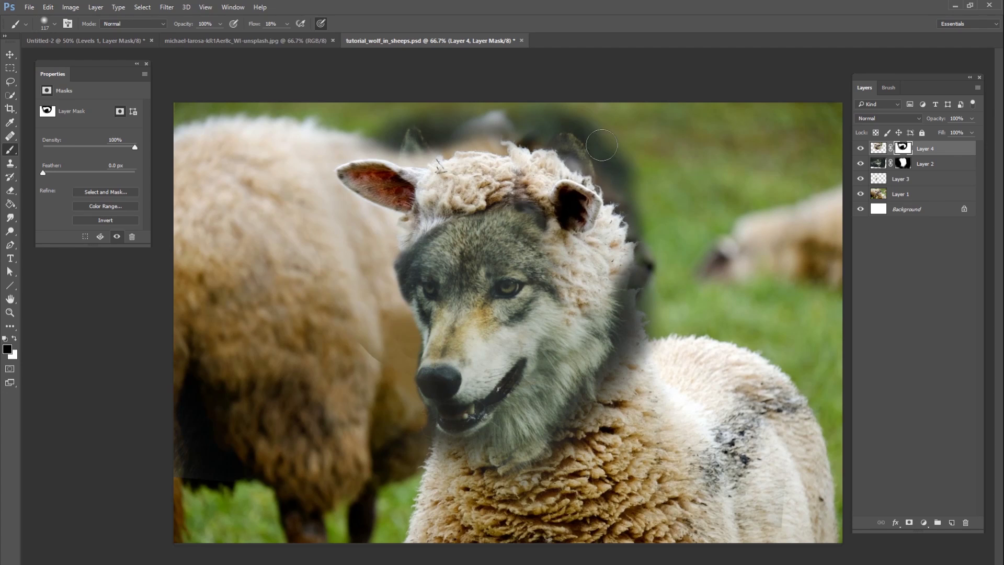
Step: Paint black on Layer 2's mask to hide the wolf's dark ears and surroundings above and behind the sheep's woolly head
{"action": "mouse_move", "coordinate": [417, 139]}
{"action": "left_mouse_down"}
{"action": "mouse_move", "coordinate": [360, 135]}
{"action": "mouse_move", "coordinate": [545, 162]}
{"action": "mouse_move", "coordinate": [583, 152]}
{"action": "mouse_move", "coordinate": [555, 138]}
{"action": "mouse_move", "coordinate": [589, 163]}
{"action": "mouse_move", "coordinate": [585, 146]}
{"action": "mouse_move", "coordinate": [620, 211]}
{"action": "mouse_move", "coordinate": [644, 218]}
{"action": "mouse_move", "coordinate": [627, 155]}
{"action": "mouse_move", "coordinate": [561, 100]}
{"action": "mouse_move", "coordinate": [464, 120]}
{"action": "mouse_move", "coordinate": [515, 139]}
{"action": "left_mouse_up"}
{"action": "left_click", "coordinate": [900, 171]}
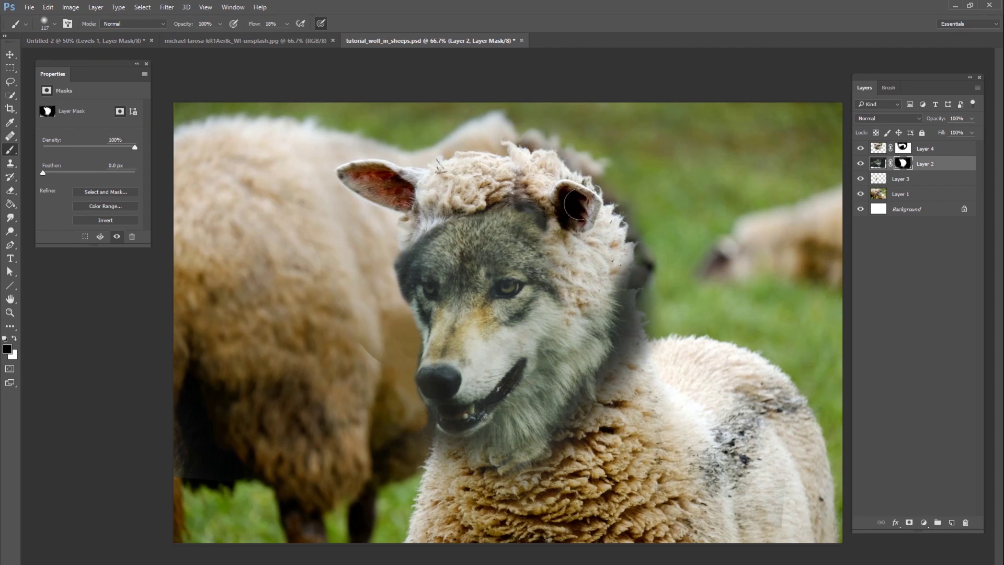
{"action": "mouse_move", "coordinate": [620, 188]}
{"action": "left_mouse_down"}
{"action": "mouse_move", "coordinate": [636, 236]}
{"action": "mouse_move", "coordinate": [649, 225]}
{"action": "mouse_move", "coordinate": [657, 268]}
{"action": "left_mouse_up"}
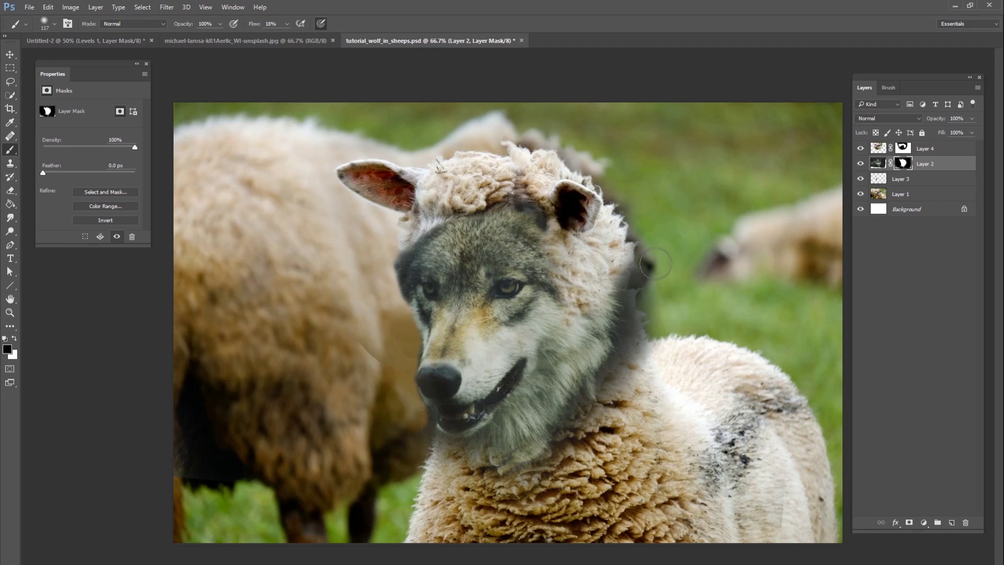
{"action": "left_click", "coordinate": [861, 163]}
{"action": "left_click", "coordinate": [861, 163]}
Step: Enlarge the brush to 180 px and paint black on Layer 2's mask to uncover the wool along the back of the neck
{"action": "right_click", "coordinate": [624, 304]}
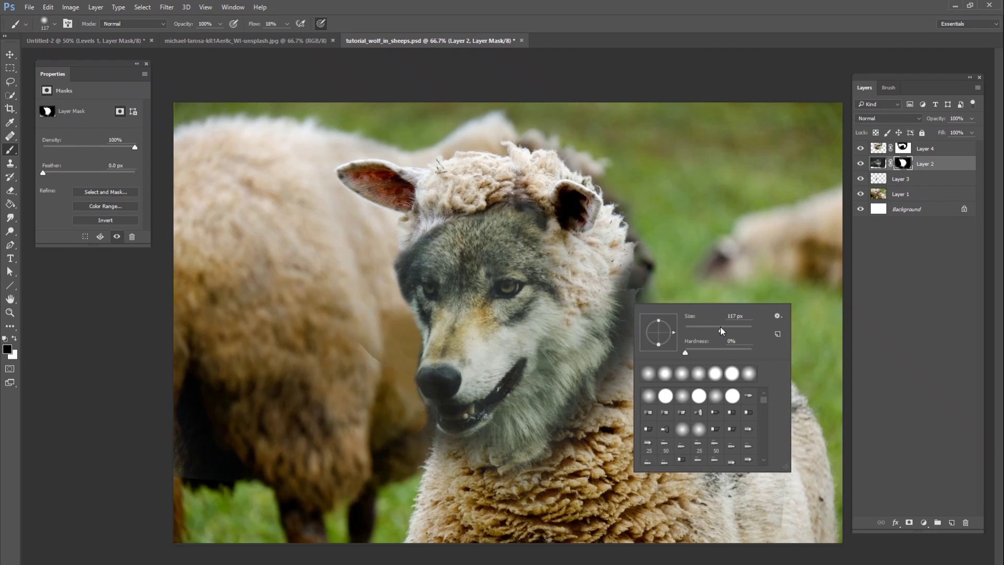
{"action": "left_click_drag", "start_coordinate": [720, 330], "coordinate": [731, 331]}
{"action": "mouse_move", "coordinate": [647, 283]}
{"action": "left_mouse_down"}
{"action": "mouse_move", "coordinate": [639, 321]}
{"action": "mouse_move", "coordinate": [636, 289]}
{"action": "left_mouse_up"}
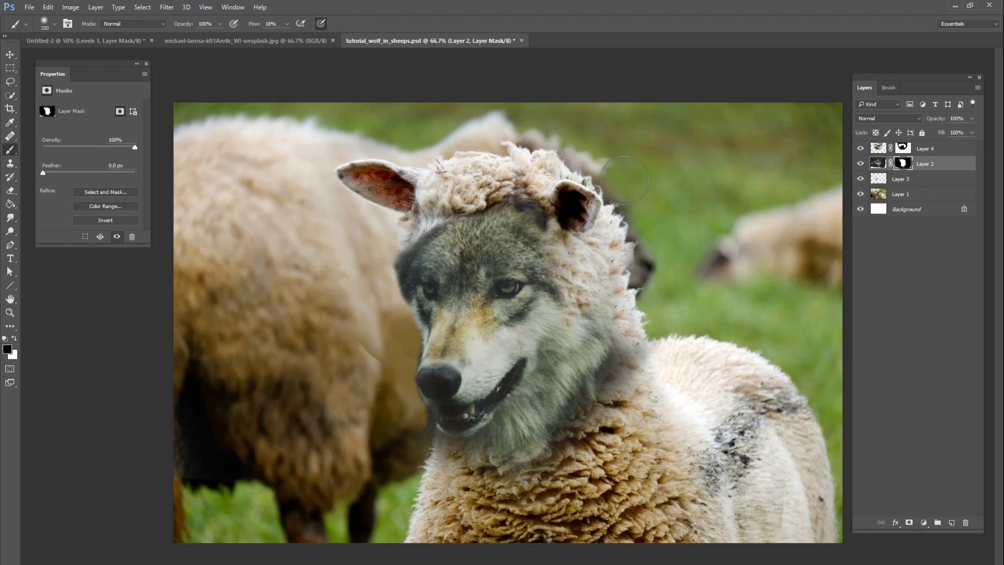
{"action": "mouse_move", "coordinate": [673, 347]}
{"action": "left_mouse_down"}
{"action": "mouse_move", "coordinate": [650, 370]}
{"action": "mouse_move", "coordinate": [626, 372]}
{"action": "mouse_move", "coordinate": [604, 400]}
{"action": "mouse_move", "coordinate": [618, 361]}
{"action": "mouse_move", "coordinate": [638, 356]}
{"action": "left_mouse_up"}
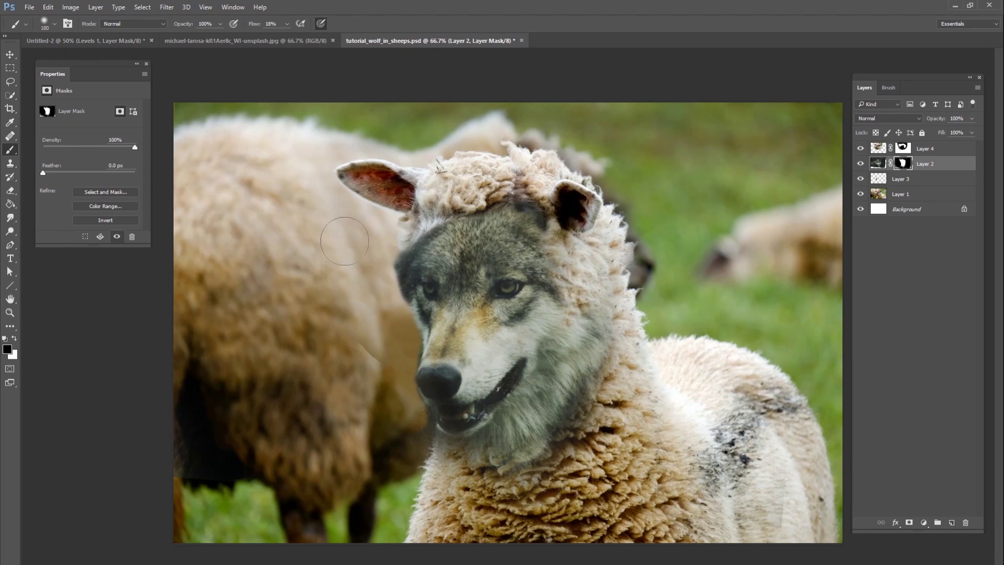
Step: Compare the composite with Layer 4 hidden and shown, checking how its mask and Layer 2's mask work together
{"action": "key", "text": "alt+bracketright"}
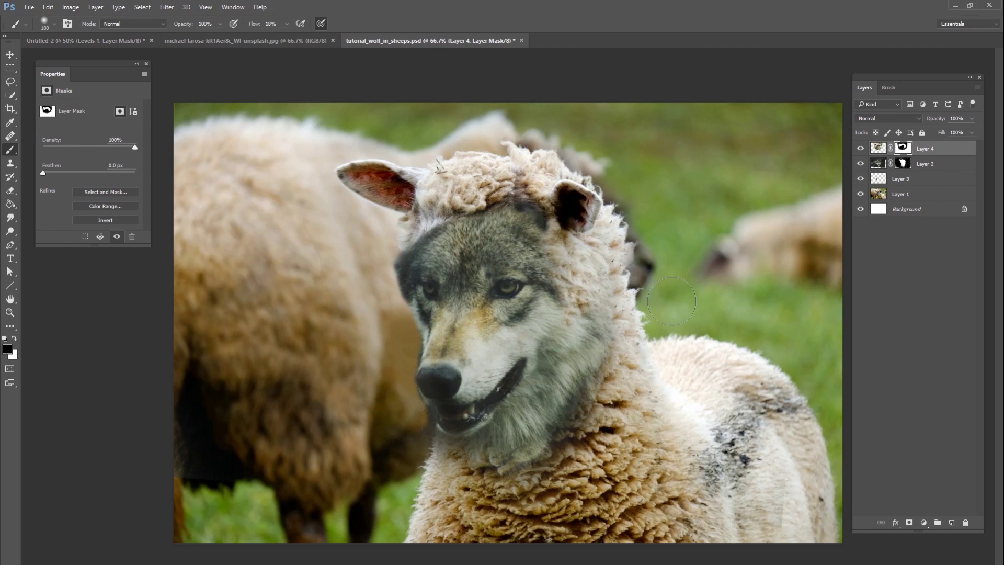
{"action": "key", "text": "alt+bracketleft"}
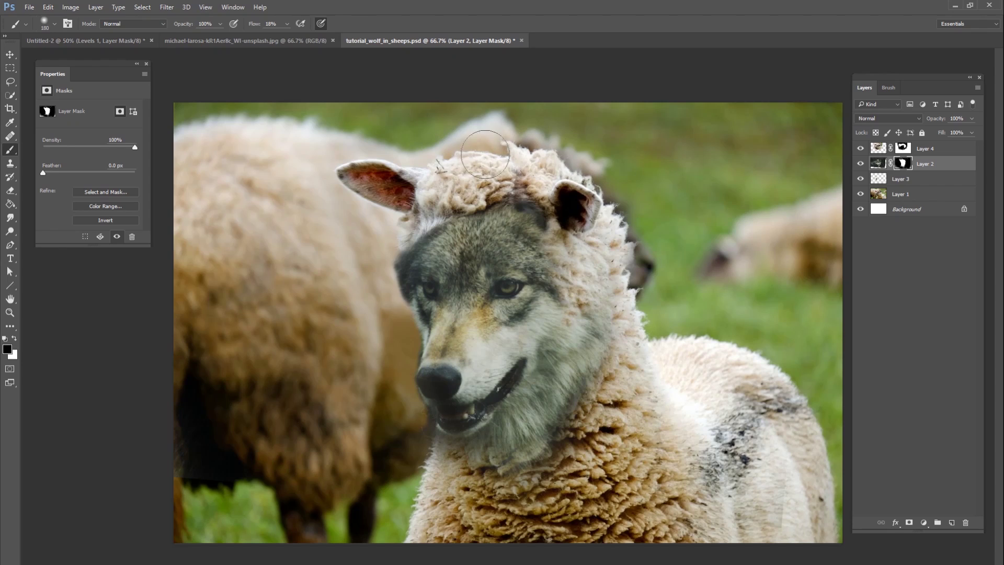
{"action": "left_click", "coordinate": [861, 149]}
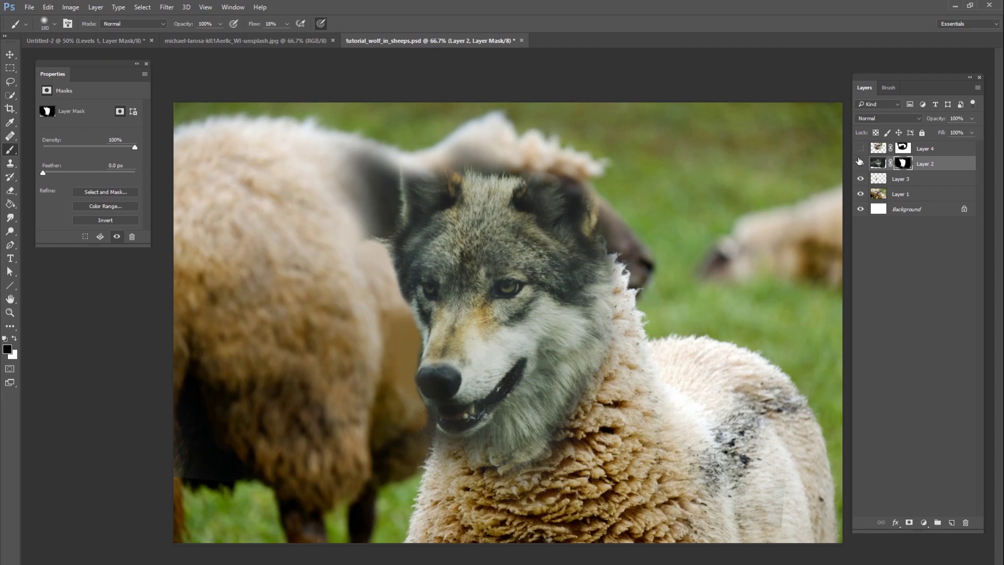
{"action": "left_click", "coordinate": [860, 149]}
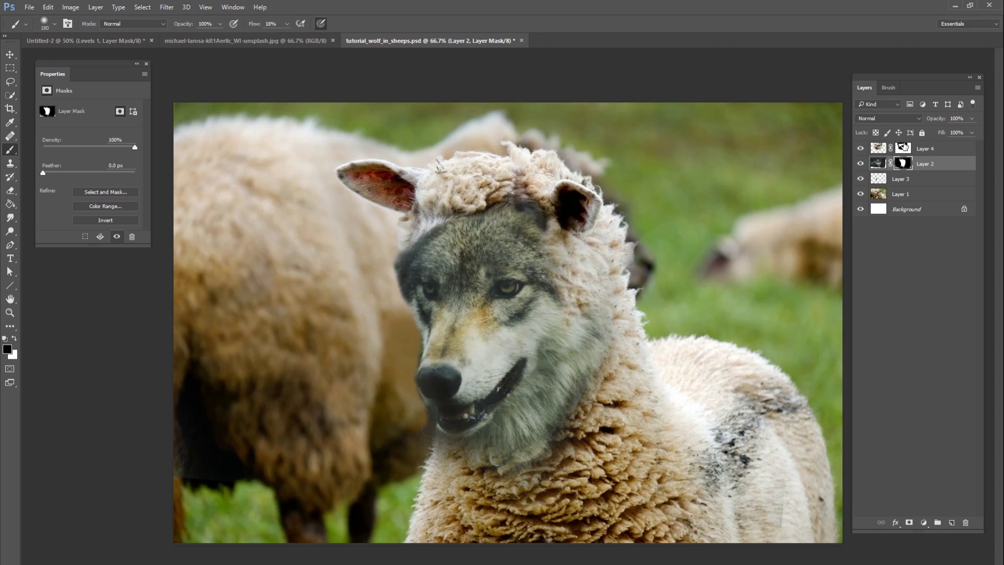
{"action": "left_click", "coordinate": [903, 148]}
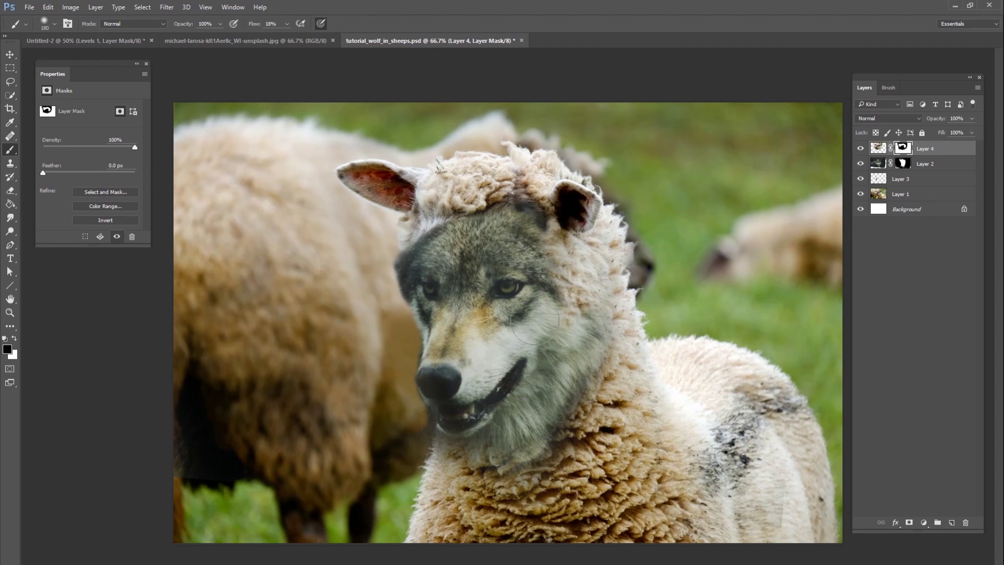
Step: Select Layer 2's image and examine the wolf's eyes, forehead and the wool edge around the ear at close range
{"action": "left_click", "coordinate": [925, 165]}
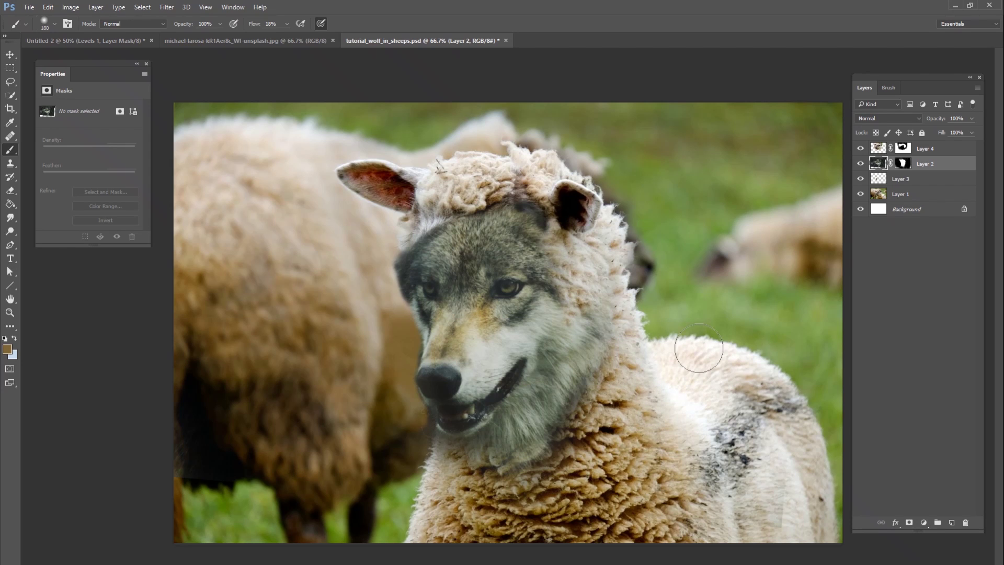
{"action": "key", "text": "ctrl+plus"}
{"action": "key", "text": "ctrl+plus"}
{"action": "key", "text": "ctrl+plus"}
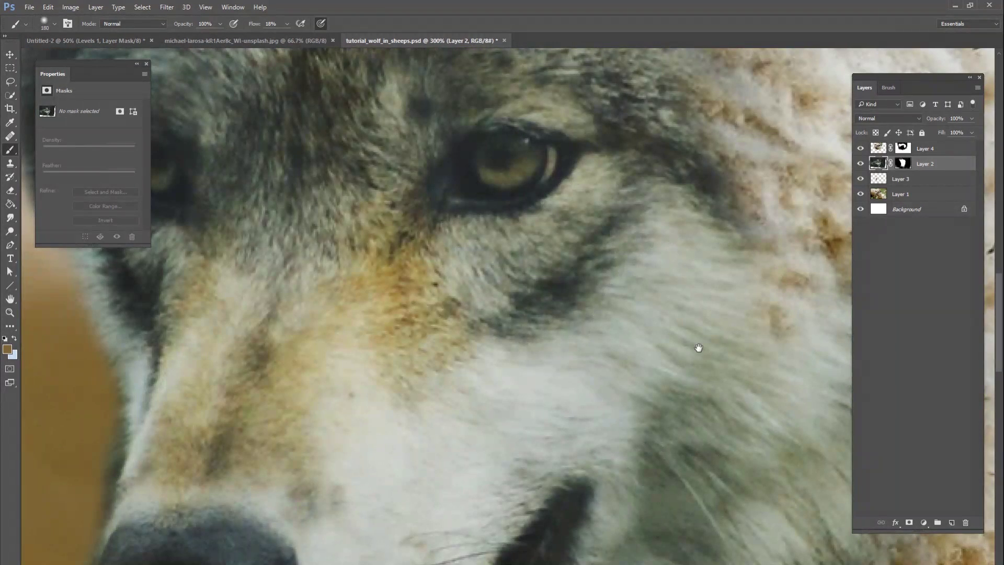
{"action": "left_click_drag", "start_coordinate": [681, 209], "coordinate": [673, 371]}
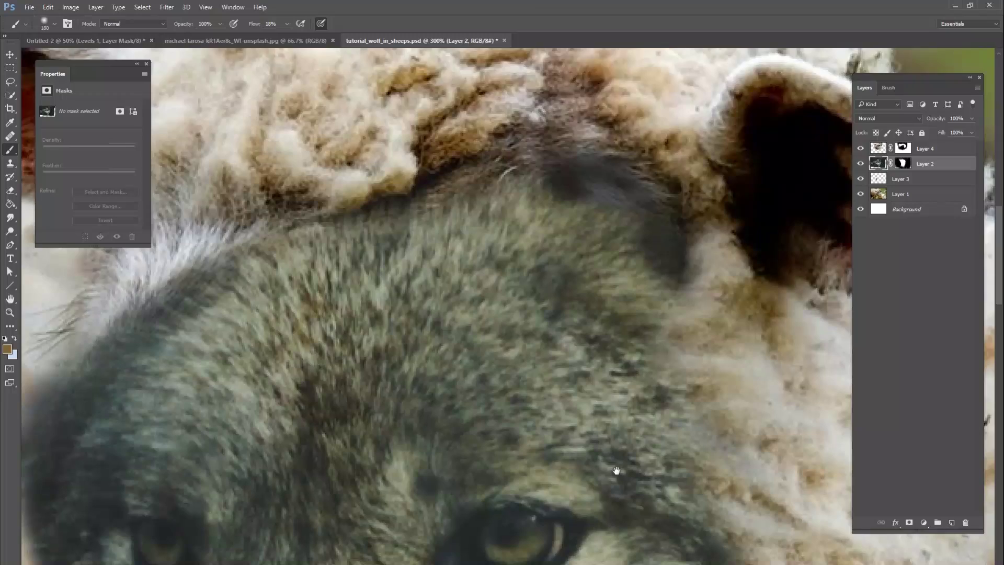
{"action": "left_click_drag", "start_coordinate": [567, 539], "coordinate": [574, 451]}
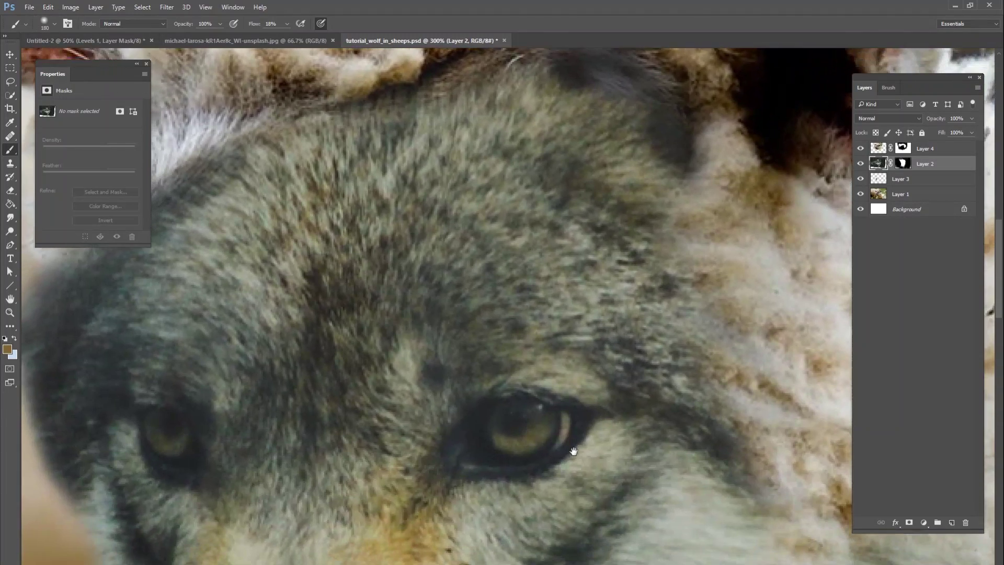
{"action": "scroll", "coordinate": [574, 451], "scroll_direction": "up", "scroll_amount": 8}
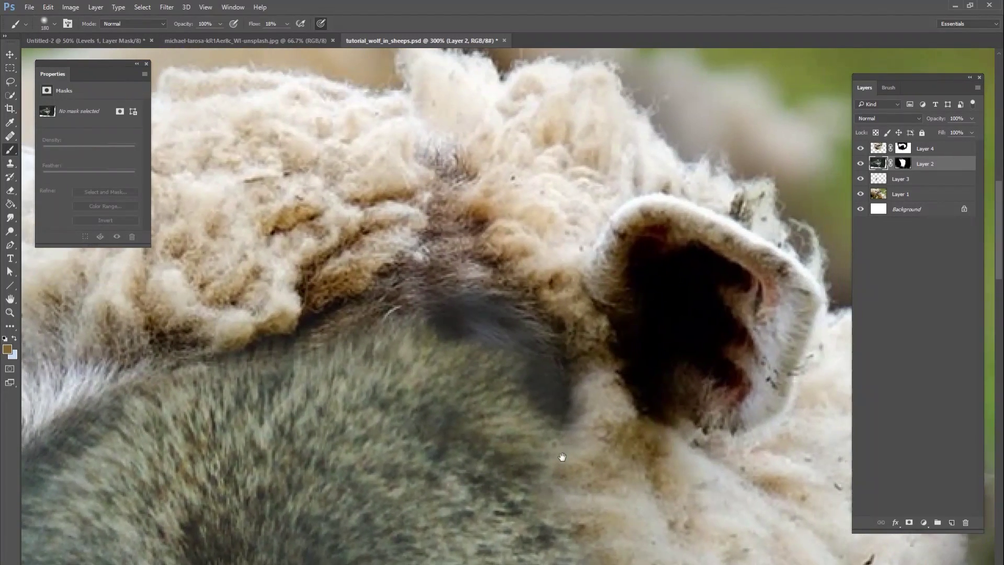
{"action": "key", "text": "ctrl+minus"}
{"action": "key", "text": "ctrl+minus"}
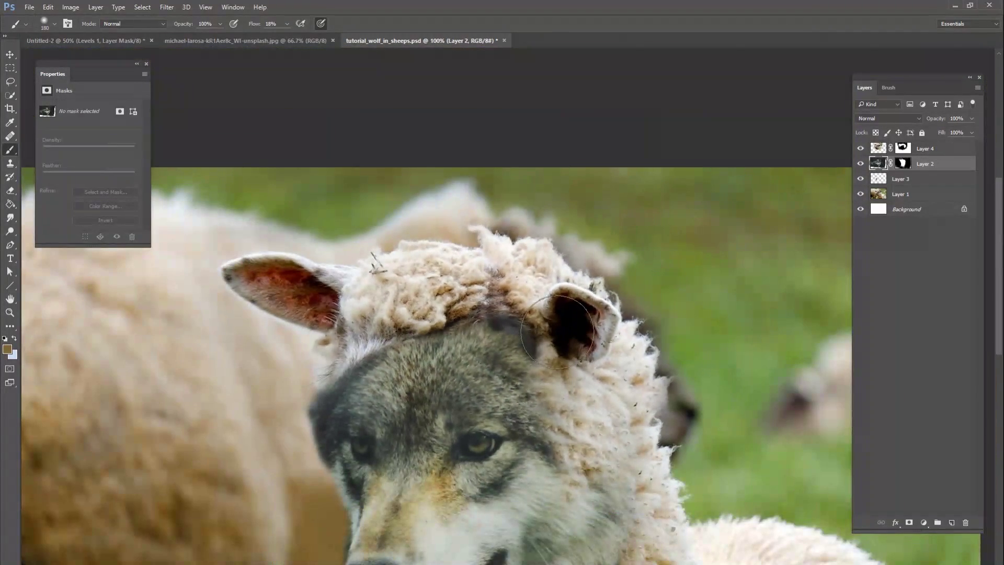
{"action": "key", "text": "ctrl+minus"}
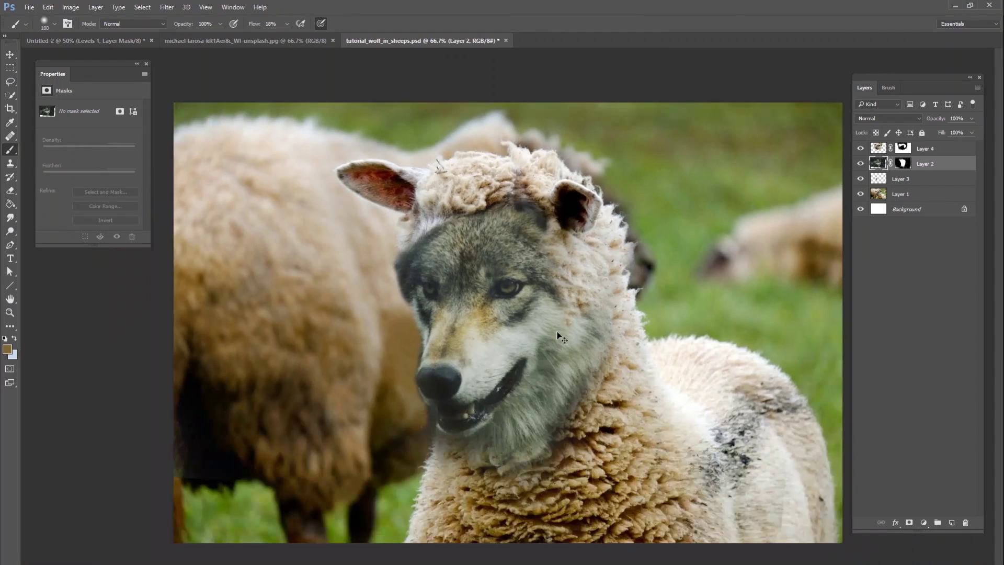
{"action": "key", "text": "ctrl+plus"}
{"action": "key", "text": "ctrl+minus"}
Step: Add a Levels adjustment layer above Layer 2 and clip it to that layer
{"action": "left_click", "coordinate": [925, 522]}
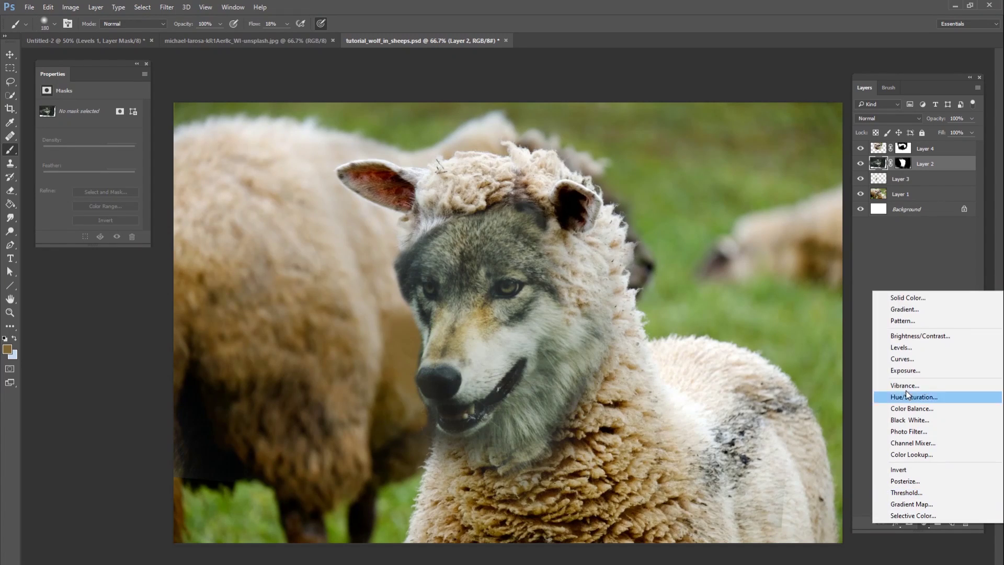
{"action": "left_click", "coordinate": [901, 347]}
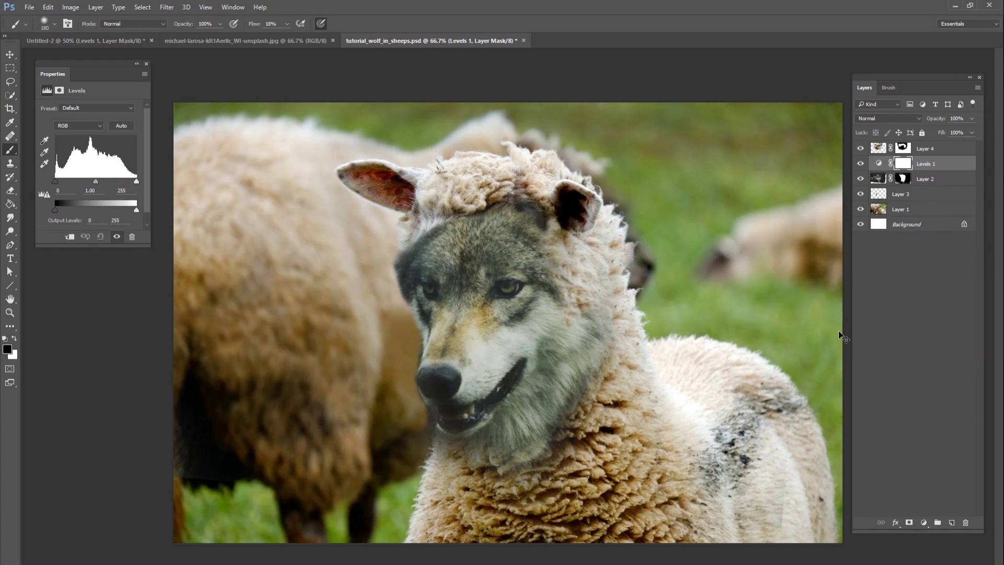
{"action": "key", "text": "ctrl+alt+g"}
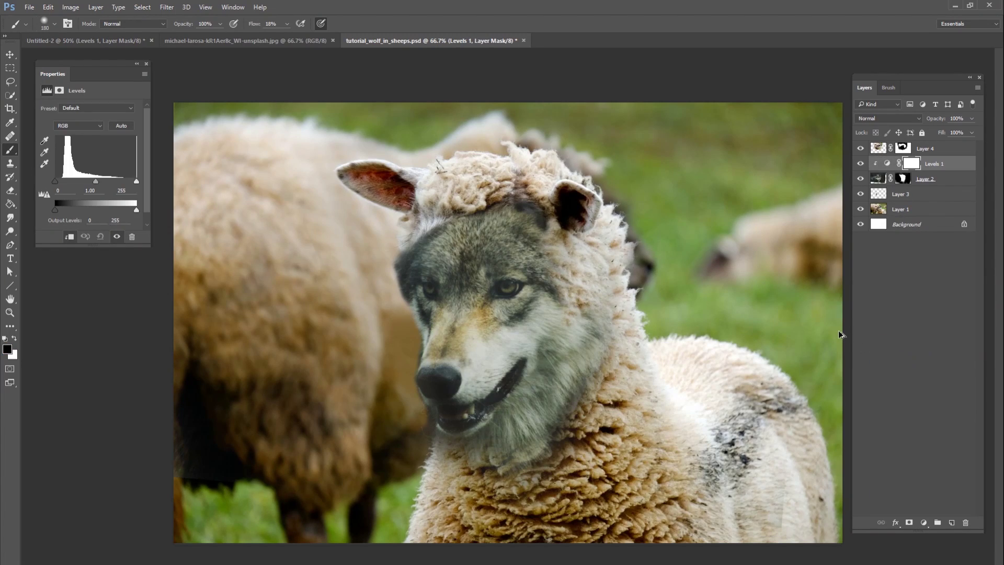
{"action": "left_click", "coordinate": [925, 167]}
Step: Set the Levels adjustment's RGB input values to 34, 1.23 and 226 to strengthen the wolf's contrast
{"action": "left_click_drag", "start_coordinate": [113, 64], "coordinate": [325, 225]}
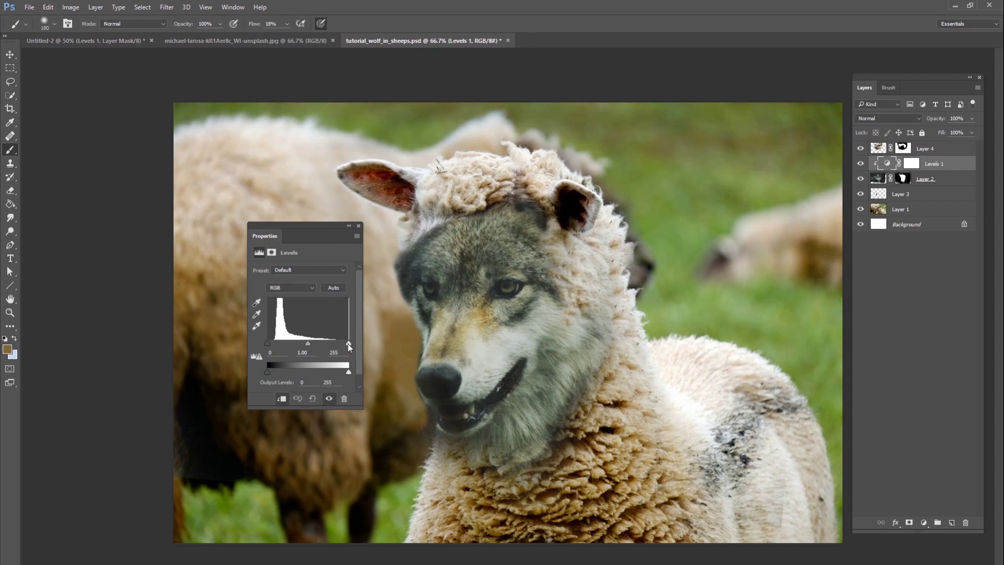
{"action": "left_click_drag", "start_coordinate": [350, 344], "coordinate": [280, 348]}
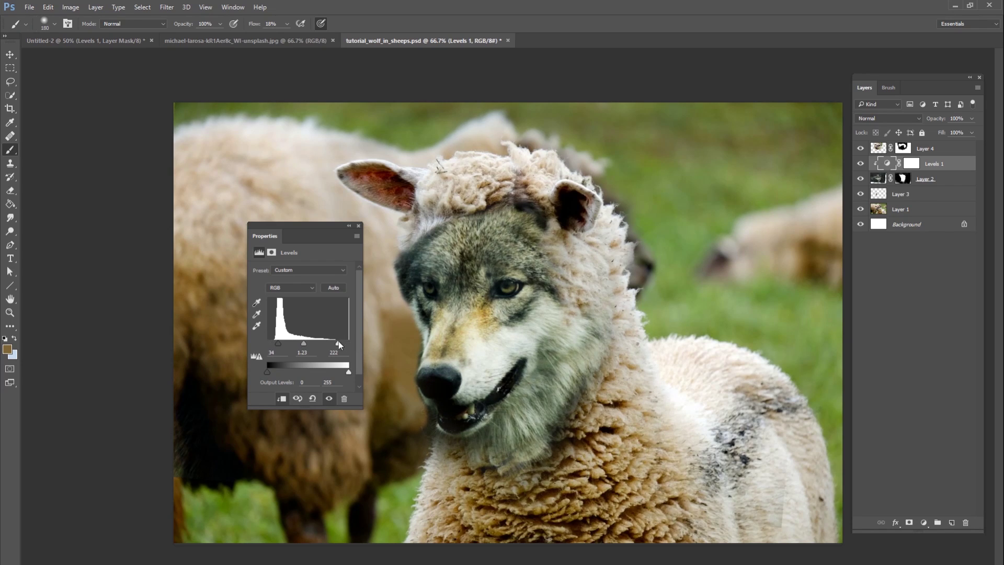
{"action": "left_click_drag", "start_coordinate": [340, 344], "coordinate": [338, 344]}
Step: Compare the wolf's face with the Levels adjustment hidden and shown
{"action": "left_click", "coordinate": [860, 163]}
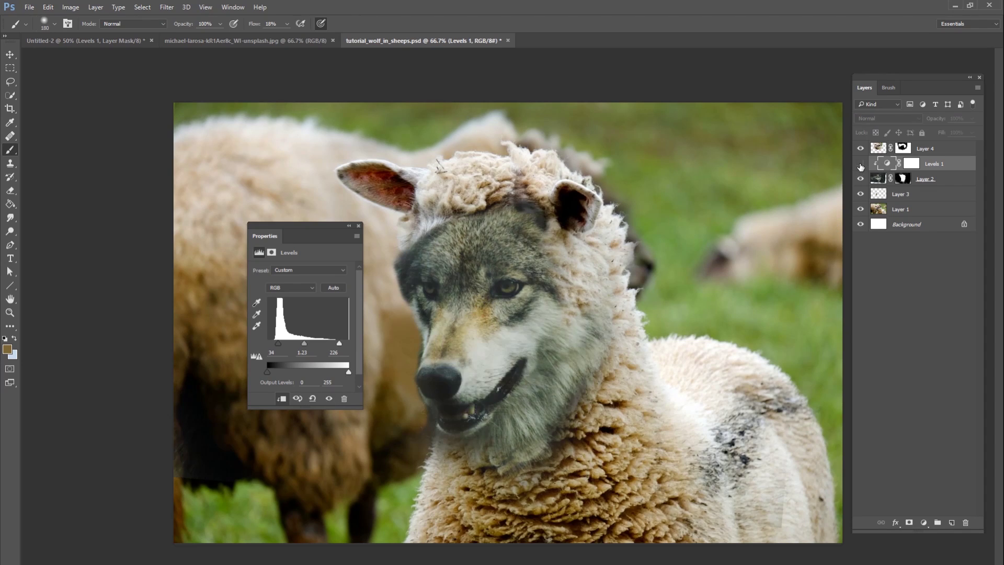
{"action": "left_click", "coordinate": [861, 164]}
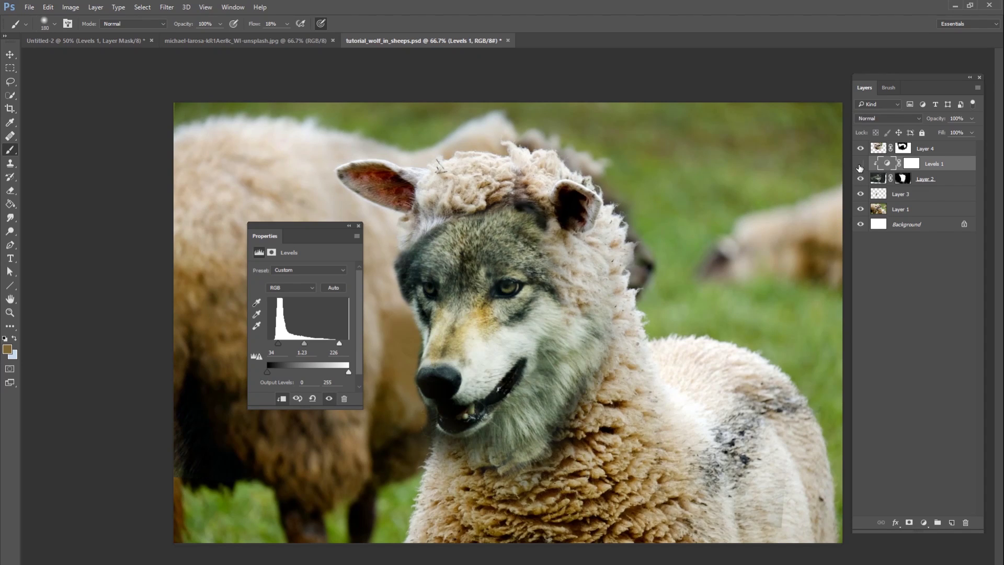
{"action": "left_click", "coordinate": [860, 164]}
{"action": "left_click", "coordinate": [860, 164]}
{"action": "left_click", "coordinate": [861, 165]}
{"action": "left_click", "coordinate": [861, 164]}
{"action": "left_click", "coordinate": [861, 164]}
{"action": "left_click", "coordinate": [861, 164]}
{"action": "left_click", "coordinate": [861, 164]}
{"action": "left_click", "coordinate": [861, 164]}
{"action": "double_click", "coordinate": [872, 167]}
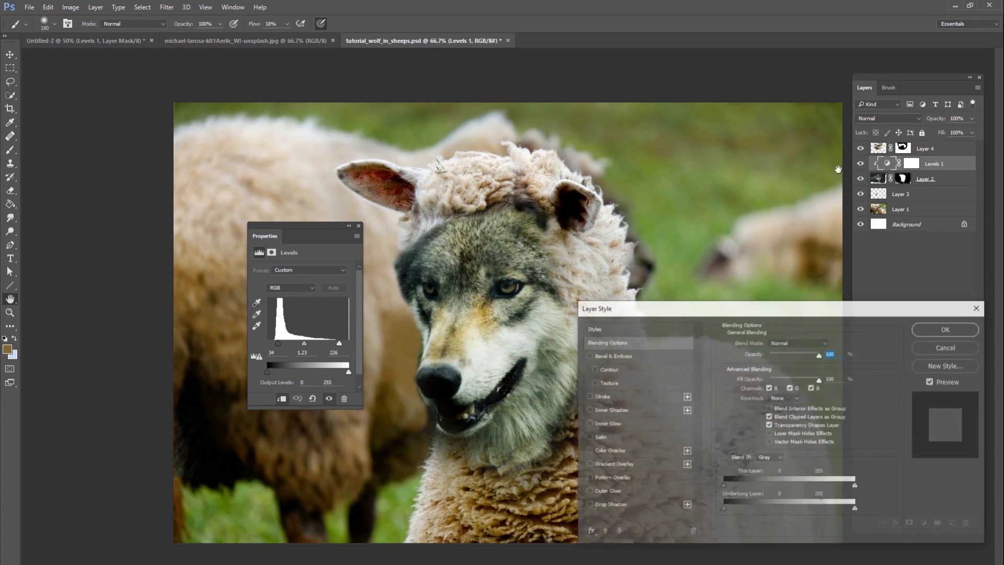
{"action": "left_click", "coordinate": [954, 350]}
Step: Raise the red channel's midtones in the Levels adjustment to warm the wolf's fur
{"action": "left_click_drag", "start_coordinate": [330, 240], "coordinate": [293, 210]}
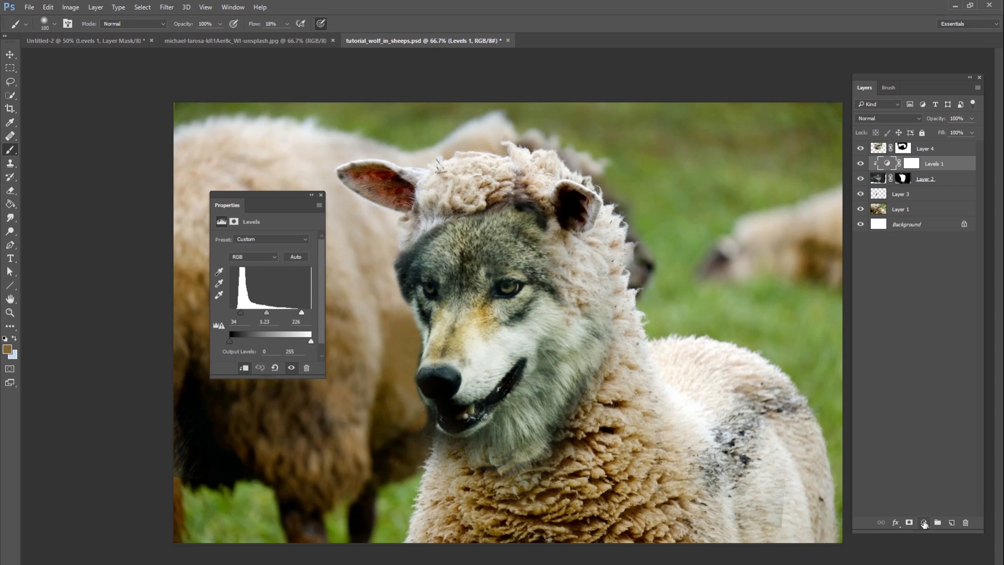
{"action": "left_click_drag", "start_coordinate": [292, 197], "coordinate": [339, 217]}
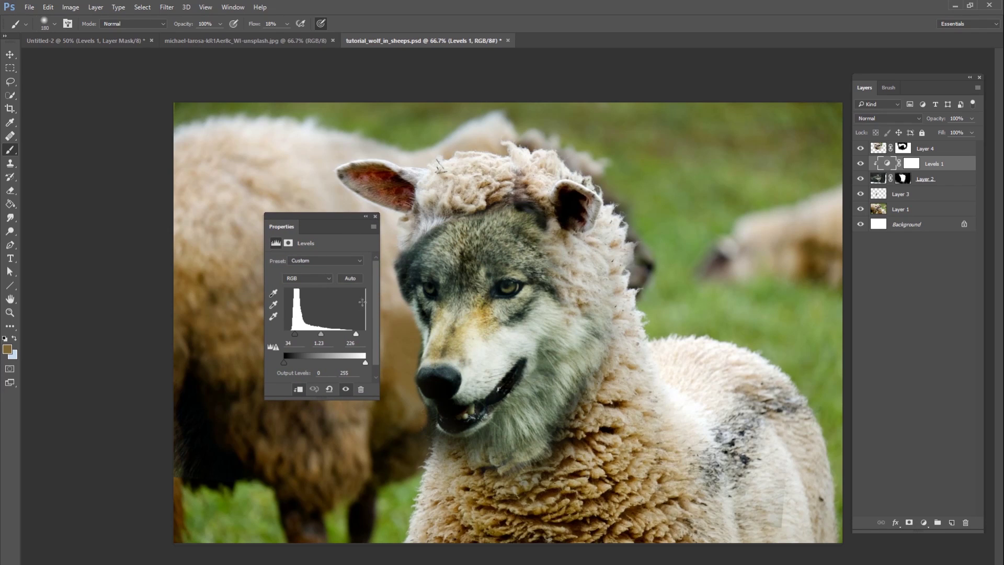
{"action": "left_click", "coordinate": [308, 280]}
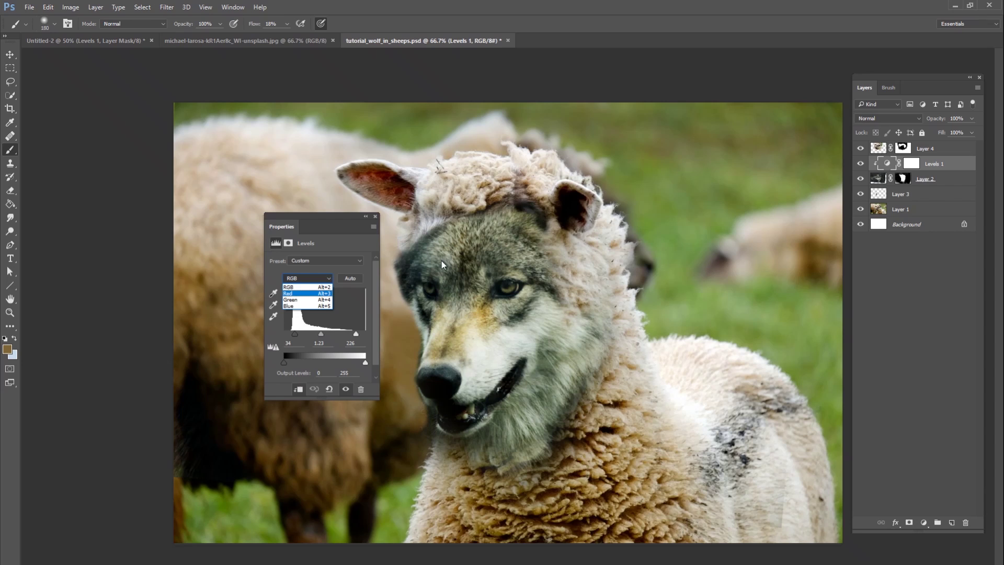
{"action": "left_click", "coordinate": [306, 293]}
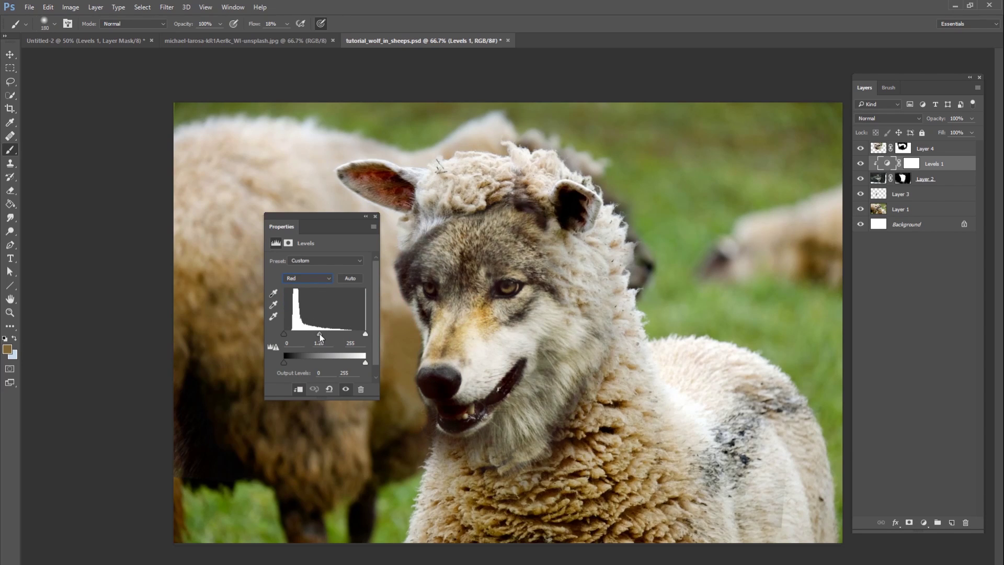
{"action": "left_click_drag", "start_coordinate": [321, 334], "coordinate": [318, 333]}
{"action": "left_click_drag", "start_coordinate": [322, 334], "coordinate": [320, 334]}
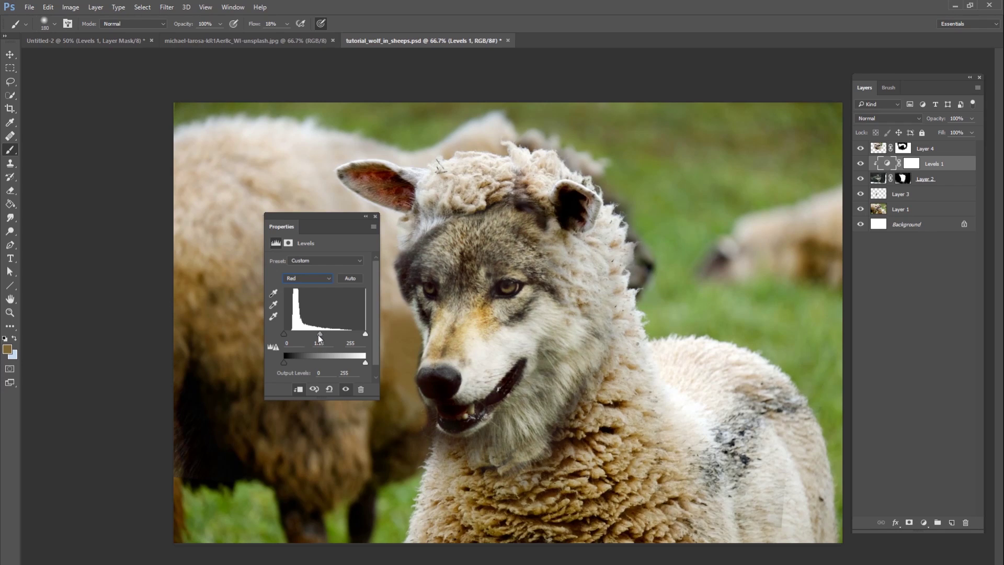
Step: Fine-tune the Levels adjustment's colour channels, with green midtones at 0.96 and red midtones reduced to about 1.08
{"action": "left_click", "coordinate": [312, 278]}
{"action": "left_click", "coordinate": [308, 306]}
{"action": "left_click", "coordinate": [313, 278]}
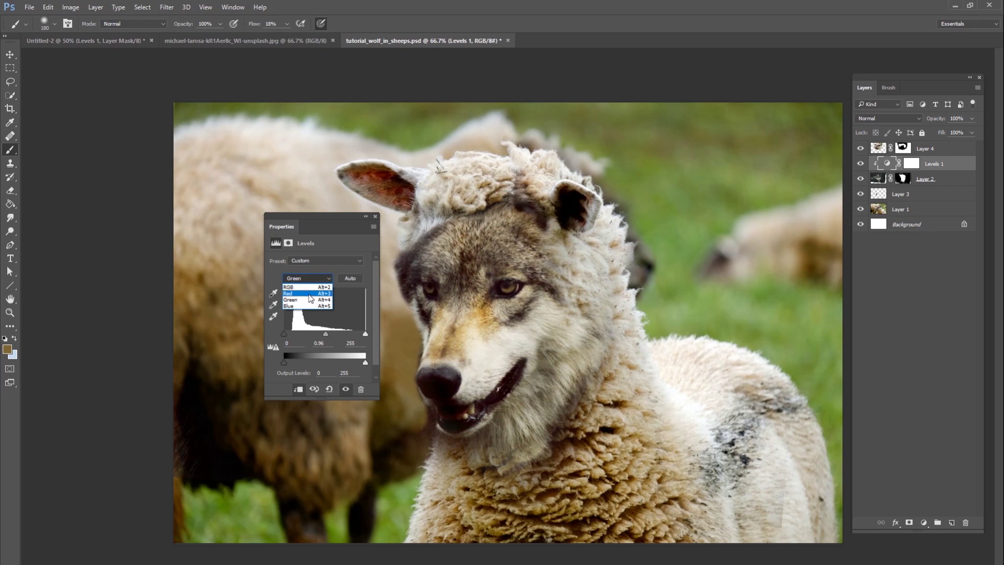
{"action": "left_click", "coordinate": [306, 290]}
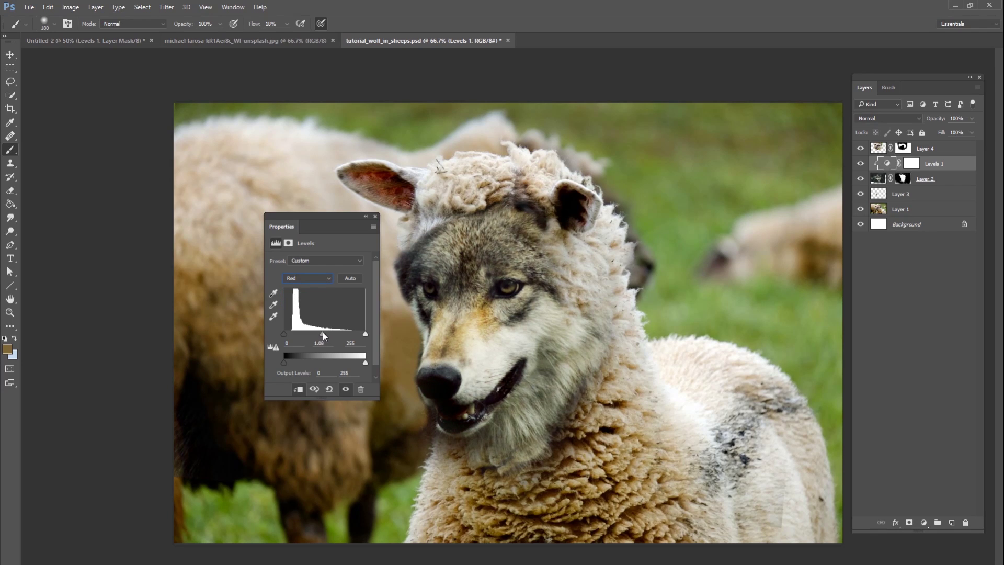
{"action": "left_click_drag", "start_coordinate": [322, 333], "coordinate": [321, 332]}
Step: Compare the wolf's fur colour with the channel-tuned Levels adjustment hidden and shown
{"action": "left_click", "coordinate": [861, 165]}
{"action": "left_click", "coordinate": [861, 164]}
{"action": "left_click", "coordinate": [860, 163]}
Step: Hide the layers above Layer 1 and copy a lassoed area of the sheep's neck wool to a new layer
{"action": "left_click_drag", "start_coordinate": [860, 194], "coordinate": [861, 149]}
{"action": "left_click", "coordinate": [921, 209]}
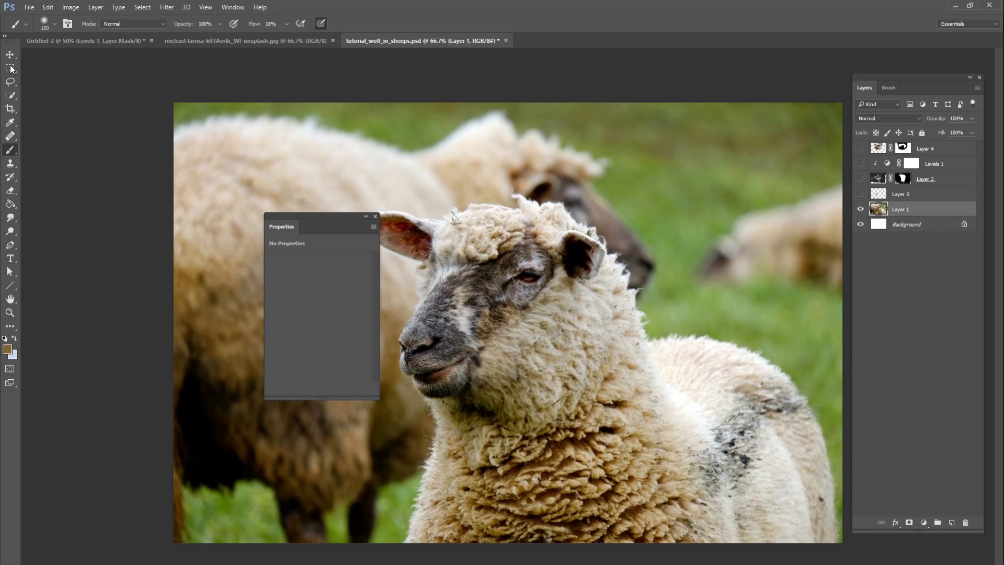
{"action": "left_click", "coordinate": [10, 82]}
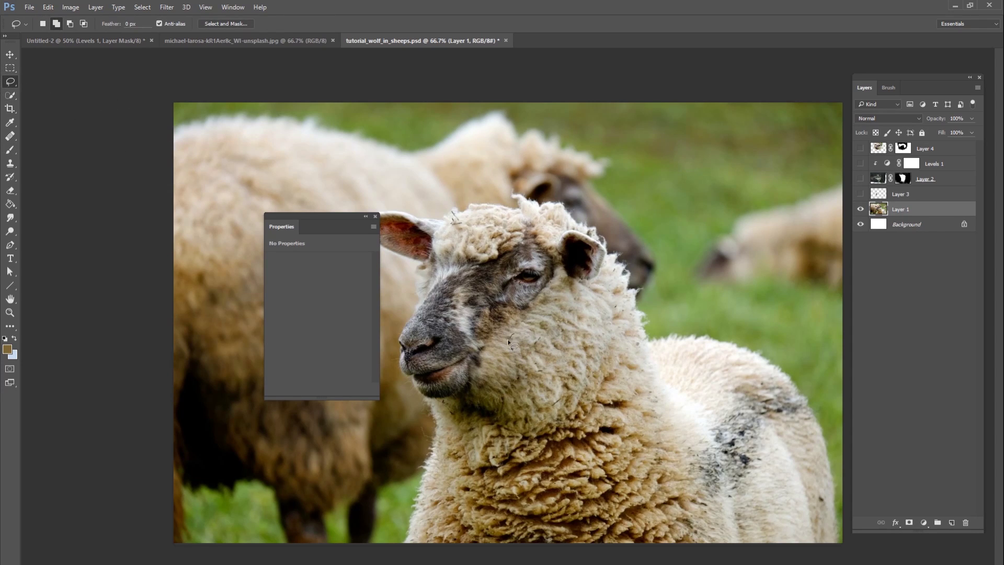
{"action": "mouse_move", "coordinate": [511, 338]}
{"action": "left_mouse_down"}
{"action": "mouse_move", "coordinate": [458, 403]}
{"action": "mouse_move", "coordinate": [428, 524]}
{"action": "mouse_move", "coordinate": [471, 548]}
{"action": "mouse_move", "coordinate": [664, 544]}
{"action": "mouse_move", "coordinate": [685, 512]}
{"action": "mouse_move", "coordinate": [681, 473]}
{"action": "mouse_move", "coordinate": [619, 303]}
{"action": "mouse_move", "coordinate": [597, 289]}
{"action": "mouse_move", "coordinate": [512, 339]}
{"action": "left_mouse_up"}
{"action": "key", "text": "ctrl+j"}
Step: Place the wool layer between Levels 1 and Layer 4, clipped to the redisplayed wolf, and move the patch over the wolf's face
{"action": "left_click", "coordinate": [10, 54]}
{"action": "left_click_drag", "start_coordinate": [894, 209], "coordinate": [889, 143]}
{"action": "left_click_drag", "start_coordinate": [620, 446], "coordinate": [690, 289]}
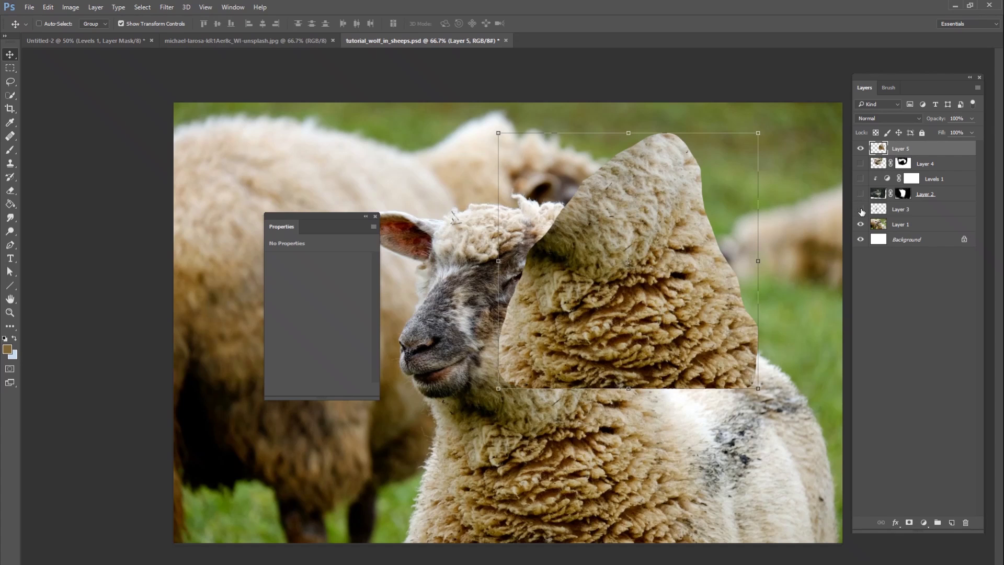
{"action": "left_click_drag", "start_coordinate": [861, 209], "coordinate": [884, 170]}
{"action": "left_click_drag", "start_coordinate": [734, 255], "coordinate": [691, 274]}
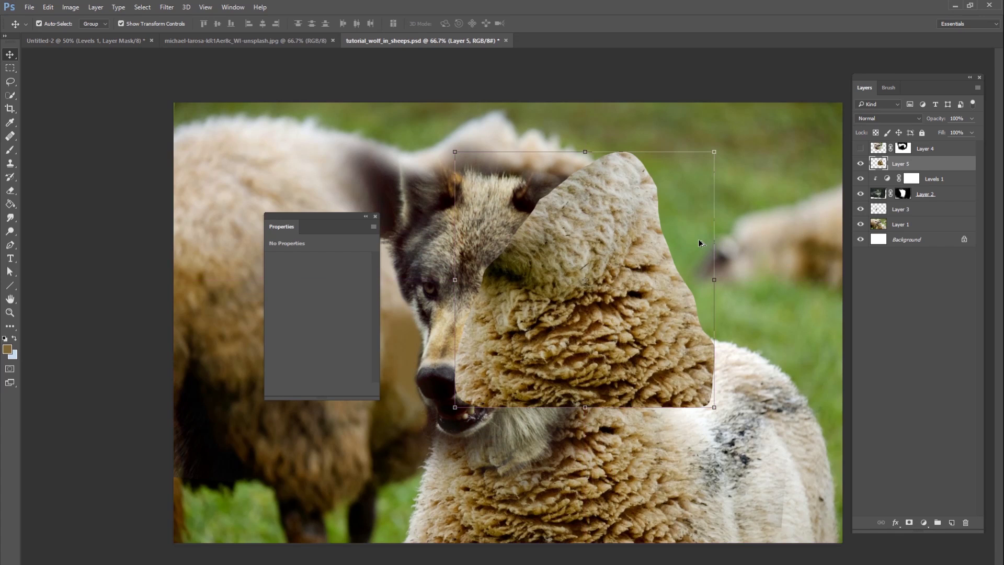
{"action": "key", "text": "ctrl+alt+g"}
{"action": "left_click_drag", "start_coordinate": [675, 318], "coordinate": [549, 278]}
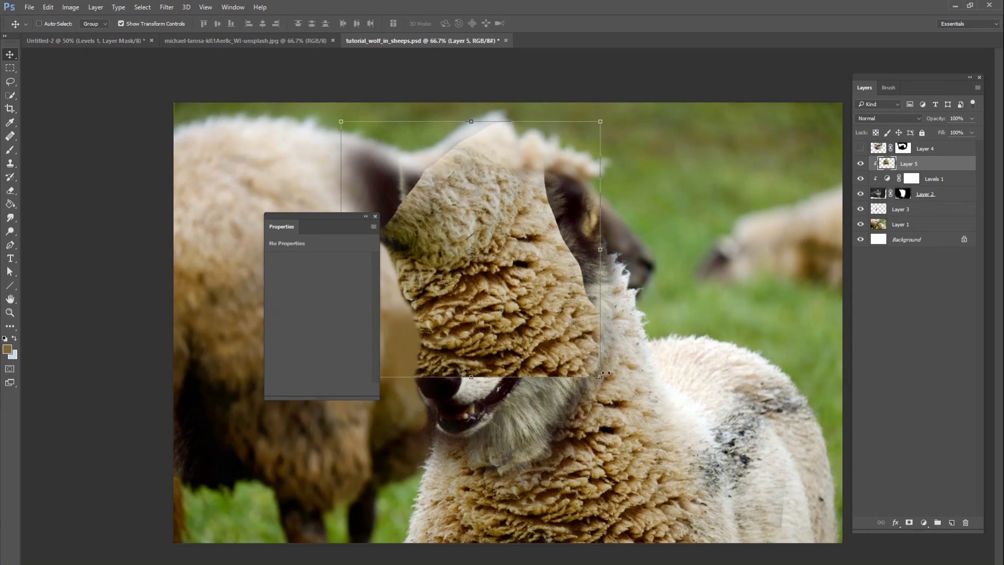
Step: Scale the wool patch to about 134% and position it to cover the wolf's whole face and neck
{"action": "key", "text": "ctrl+t"}
{"action": "left_click_drag", "start_coordinate": [603, 376], "coordinate": [692, 453]}
{"action": "left_click_drag", "start_coordinate": [639, 416], "coordinate": [625, 409]}
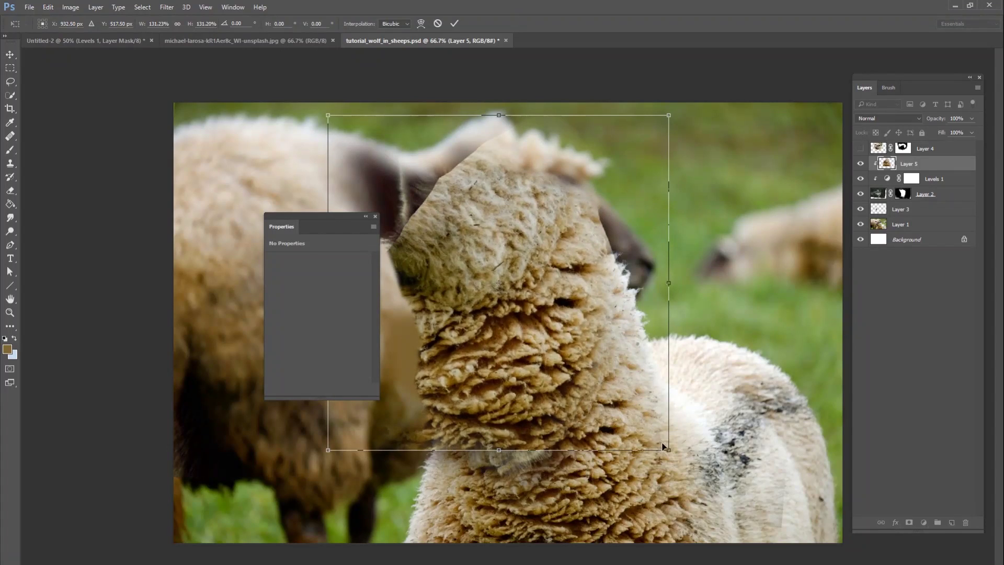
{"action": "left_click_drag", "start_coordinate": [668, 447], "coordinate": [679, 454]}
{"action": "left_click_drag", "start_coordinate": [644, 438], "coordinate": [651, 442]}
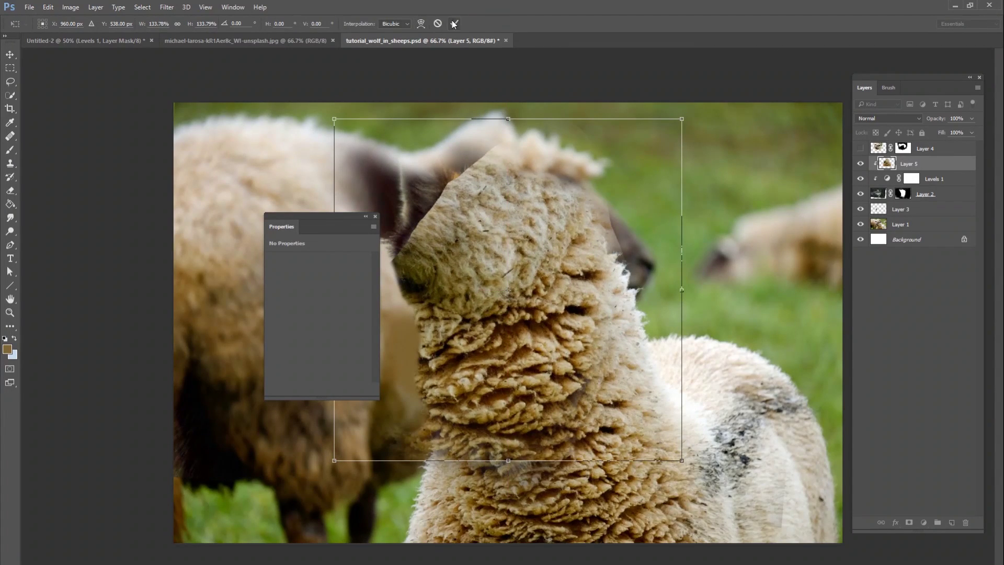
{"action": "left_click", "coordinate": [454, 24]}
Step: Set Layer 5's blend mode to Color and compare the wolf with the layer hidden and shown
{"action": "left_click", "coordinate": [881, 119]}
{"action": "left_click", "coordinate": [876, 316]}
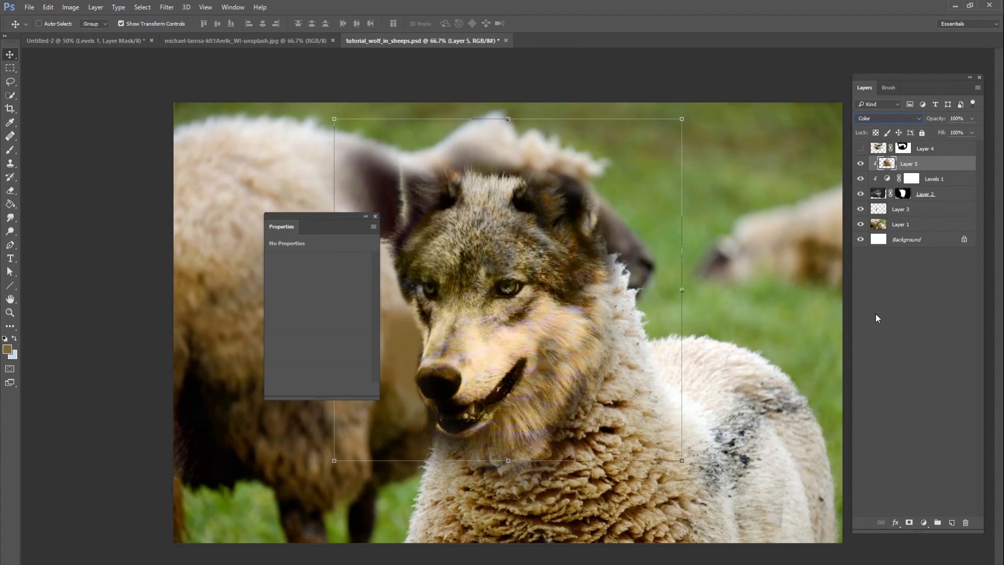
{"action": "left_click", "coordinate": [860, 164]}
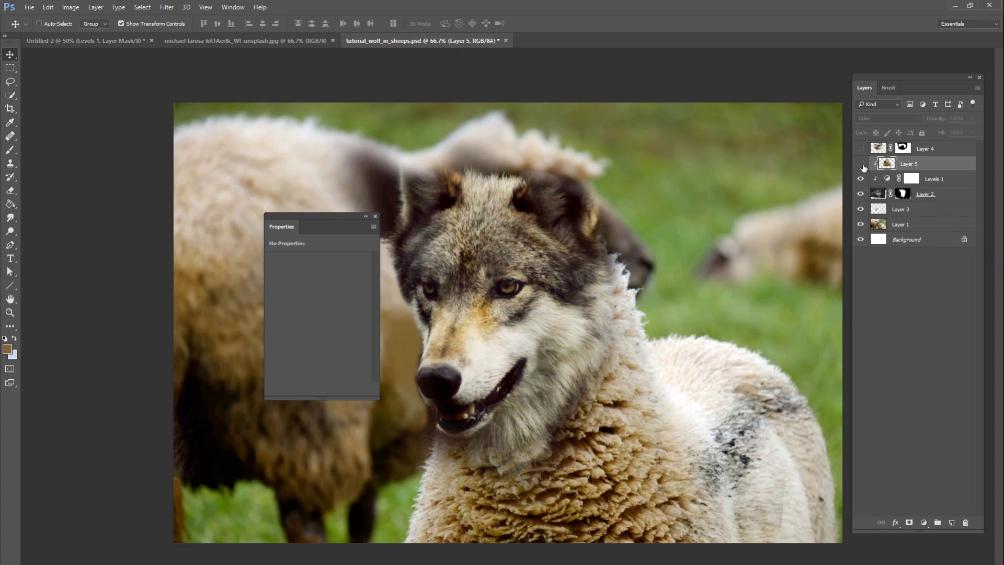
{"action": "left_click", "coordinate": [860, 164]}
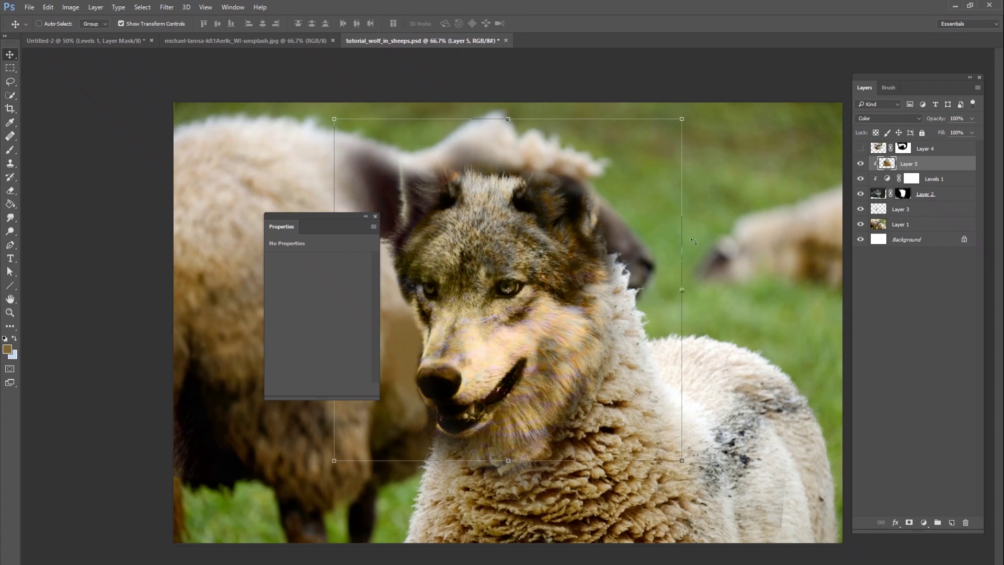
Step: Apply a Gaussian Blur with a radius of about 78 pixels to Layer 5 and check its effect on the wolf
{"action": "left_click", "coordinate": [168, 9]}
{"action": "mouse_move", "coordinate": [204, 117]}
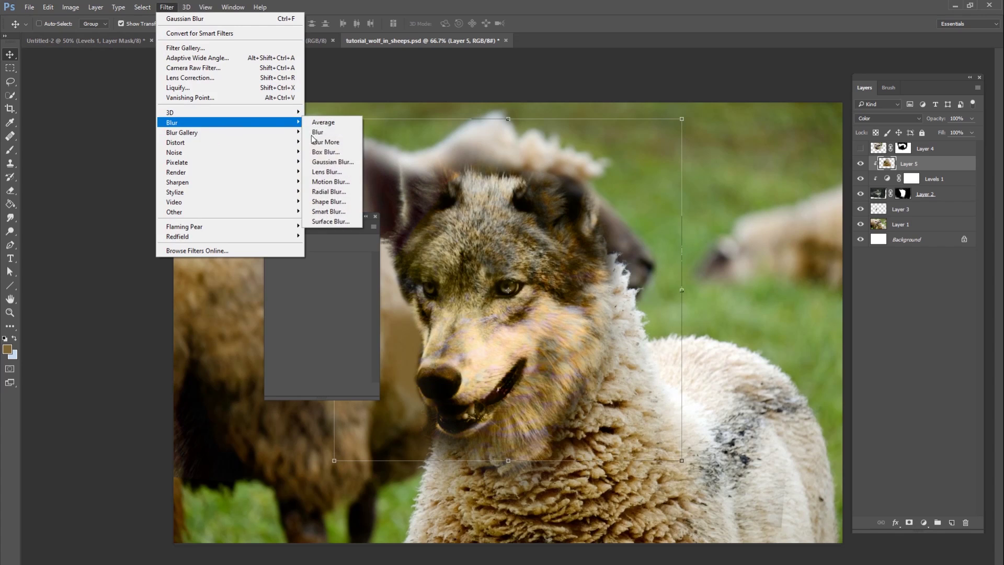
{"action": "left_click", "coordinate": [330, 162]}
{"action": "left_click_drag", "start_coordinate": [285, 333], "coordinate": [293, 333]}
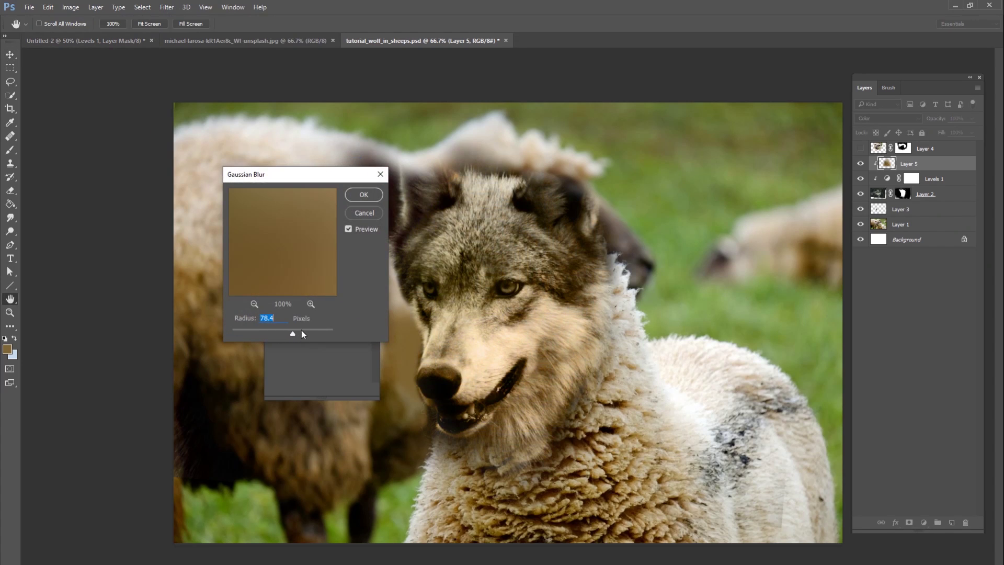
{"action": "left_click", "coordinate": [372, 194]}
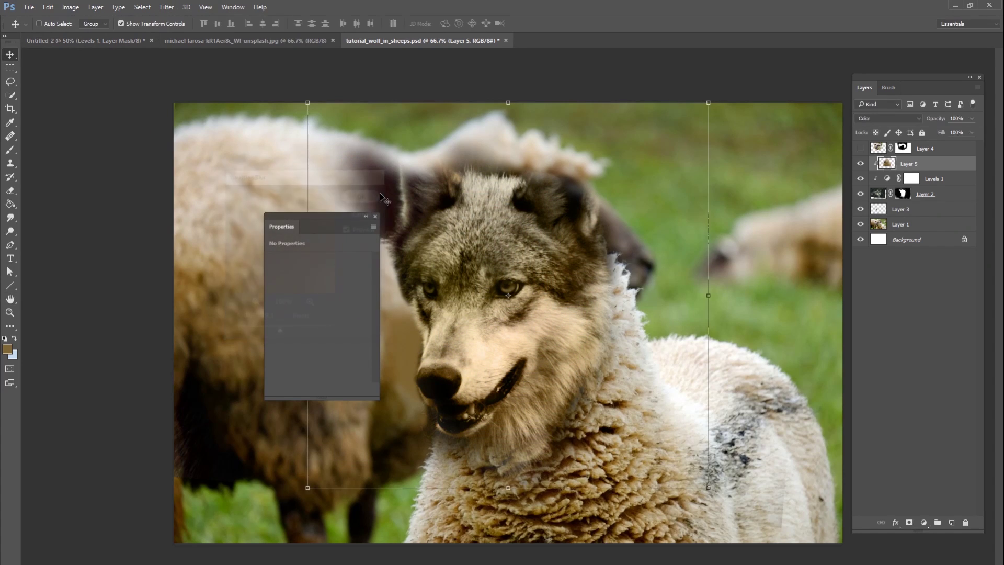
{"action": "left_click", "coordinate": [862, 164]}
{"action": "left_click", "coordinate": [861, 164]}
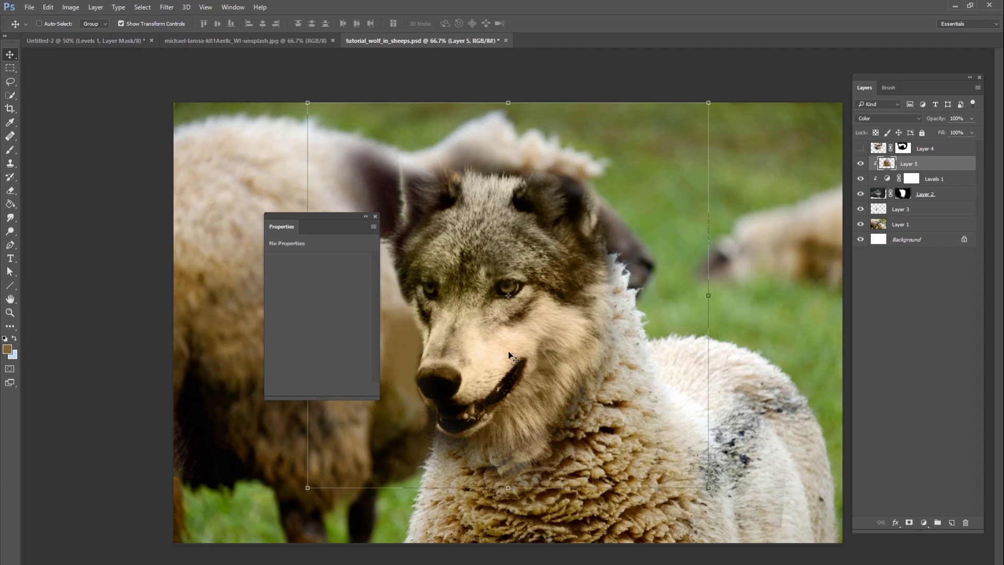
Step: Shift the blurred wool patch slightly down and lower Layer 5's opacity to 59%
{"action": "left_click_drag", "start_coordinate": [524, 366], "coordinate": [531, 378]}
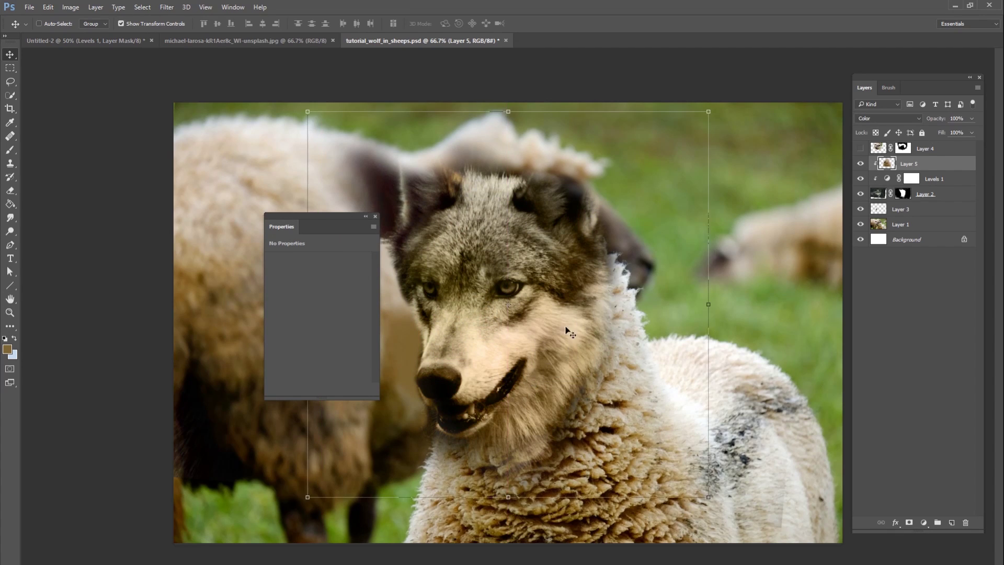
{"action": "left_click", "coordinate": [971, 132]}
{"action": "left_click_drag", "start_coordinate": [952, 131], "coordinate": [951, 130]}
{"action": "left_click", "coordinate": [861, 164]}
{"action": "left_click", "coordinate": [861, 164]}
Step: Show Layer 4 again and check the wolf's face with Layer 5 and the Levels adjustment switched off in turn
{"action": "left_click", "coordinate": [861, 148]}
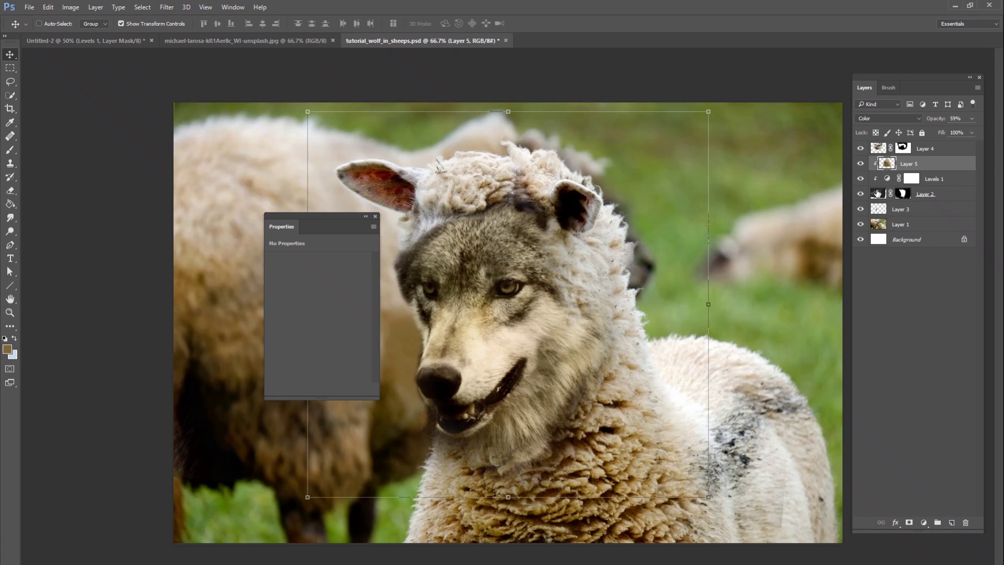
{"action": "left_click", "coordinate": [861, 164]}
{"action": "left_click", "coordinate": [870, 179]}
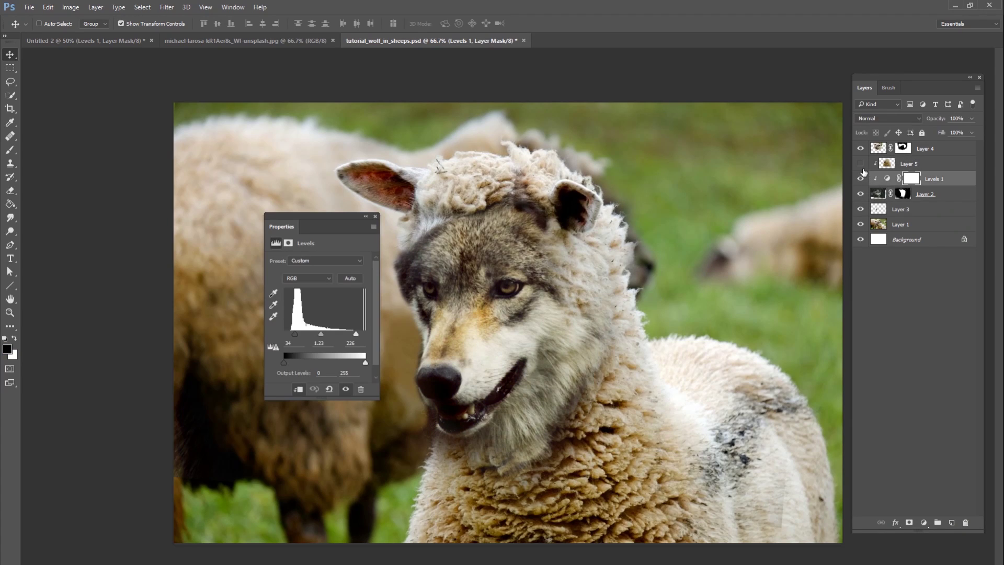
{"action": "left_click", "coordinate": [860, 179]}
{"action": "left_click", "coordinate": [860, 164]}
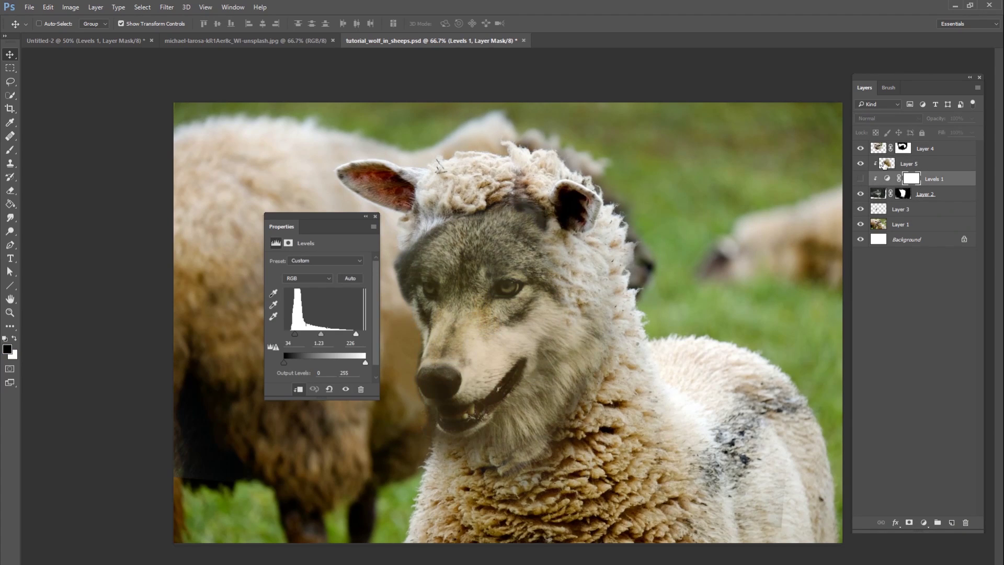
Step: Try a different blend mode and opacity on Layer 5, and return the mode to Color
{"action": "left_click", "coordinate": [909, 164]}
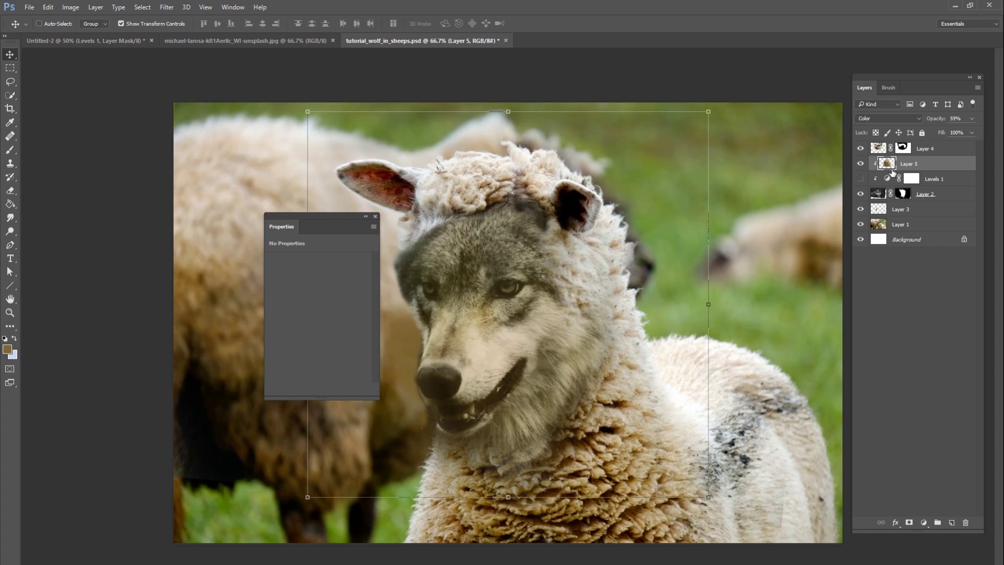
{"action": "left_click", "coordinate": [890, 119]}
{"action": "left_click", "coordinate": [882, 303]}
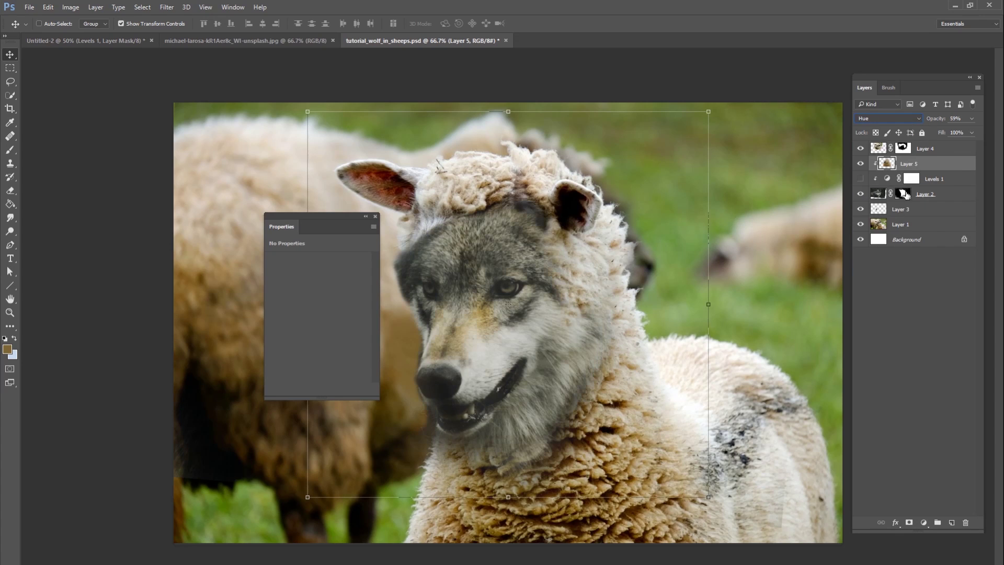
{"action": "left_click_drag", "start_coordinate": [972, 119], "coordinate": [995, 135]}
{"action": "left_click", "coordinate": [890, 121]}
{"action": "left_click", "coordinate": [871, 314]}
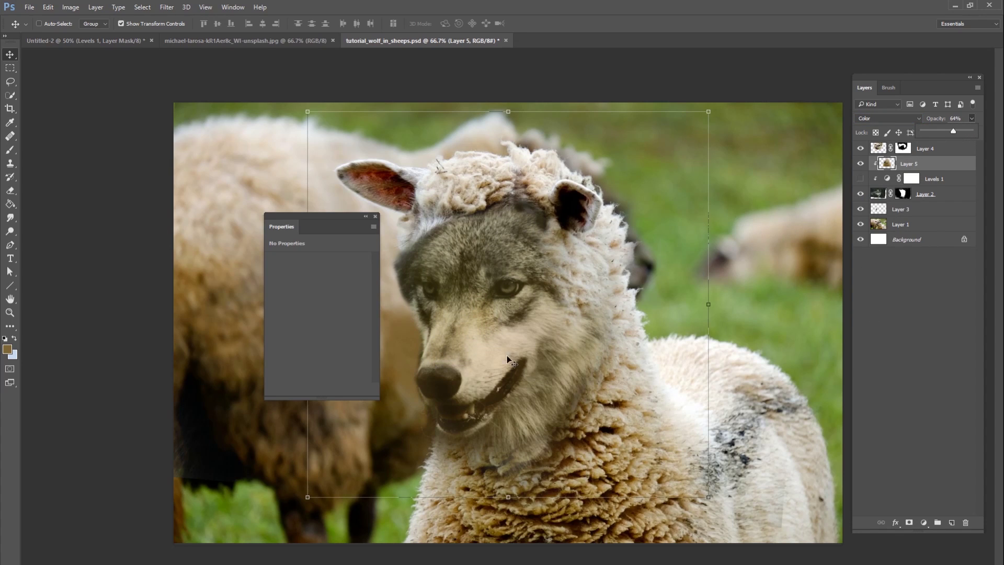
Step: Show the Levels adjustment again and reduce Layer 5's opacity to 39%
{"action": "left_click", "coordinate": [861, 179]}
{"action": "left_click", "coordinate": [861, 164]}
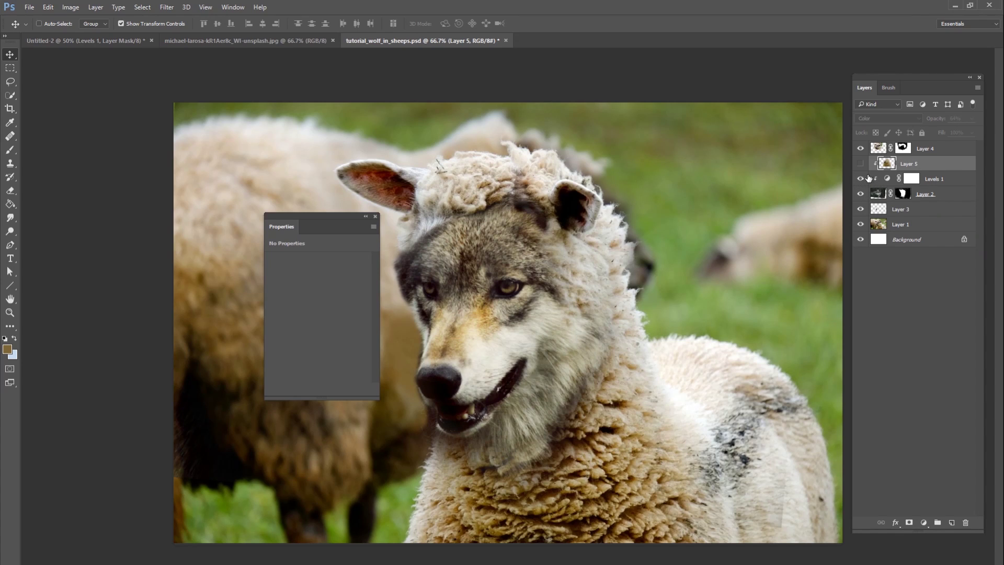
{"action": "left_click", "coordinate": [859, 165]}
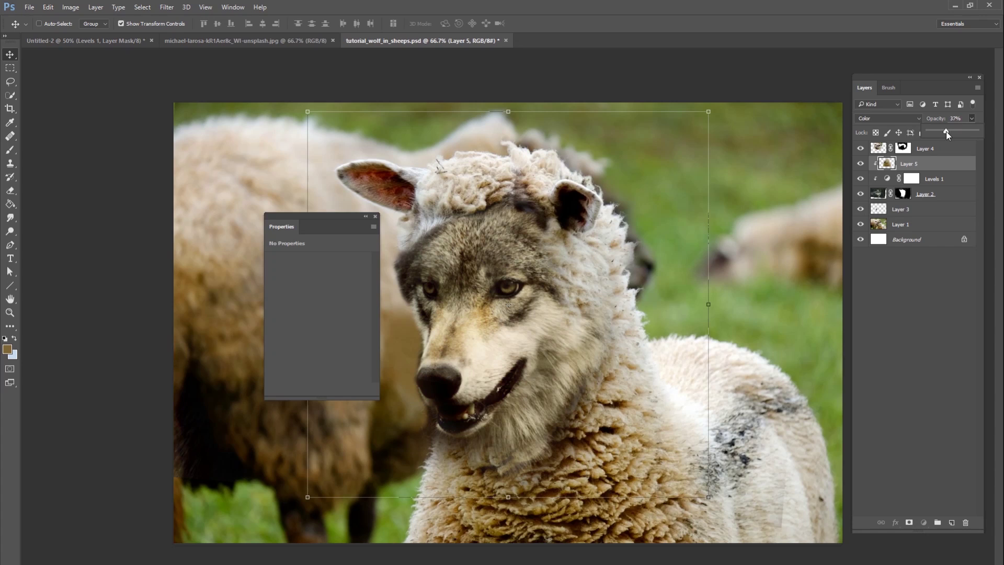
{"action": "left_click_drag", "start_coordinate": [948, 132], "coordinate": [946, 131]}
Step: Compare the composite with Layer 5 and the Levels adjustment each hidden and shown
{"action": "left_click", "coordinate": [862, 165]}
{"action": "left_click", "coordinate": [861, 165]}
{"action": "left_click", "coordinate": [861, 178]}
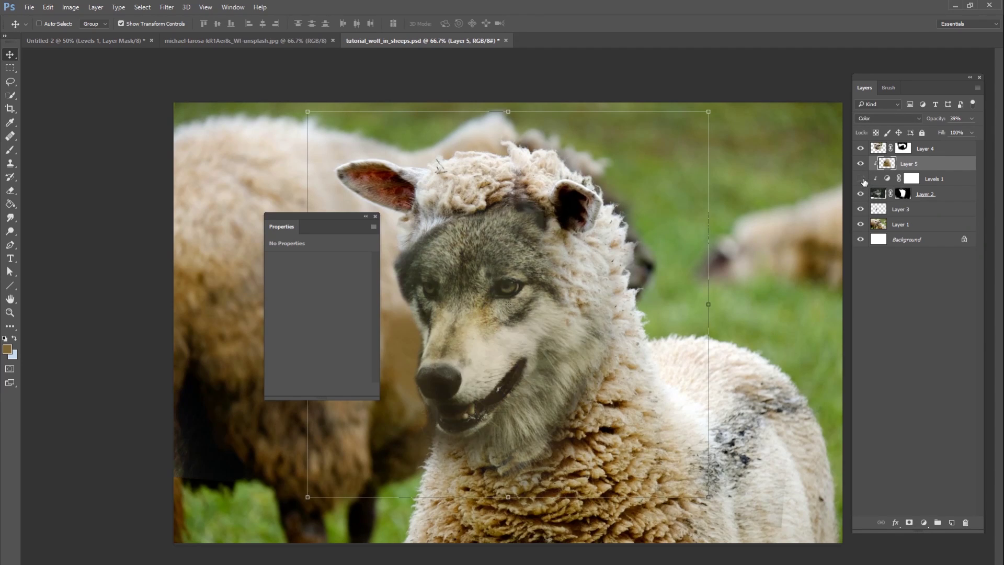
{"action": "left_click", "coordinate": [861, 178]}
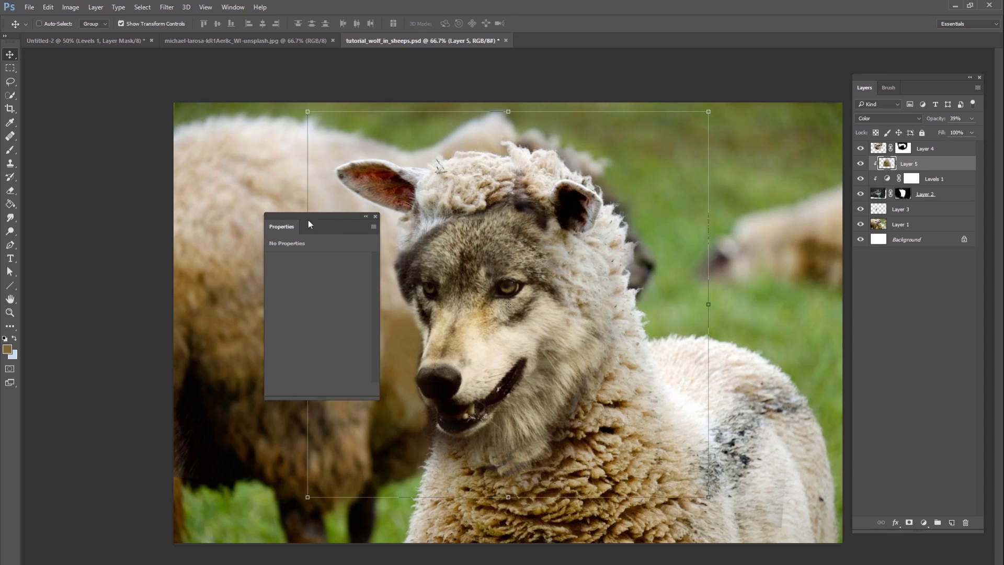
Step: Select Layer 2's mask and inspect the wolf's muzzle edge up close with the layer hidden and shown
{"action": "left_click_drag", "start_coordinate": [332, 219], "coordinate": [205, 219]}
{"action": "left_click", "coordinate": [922, 239]}
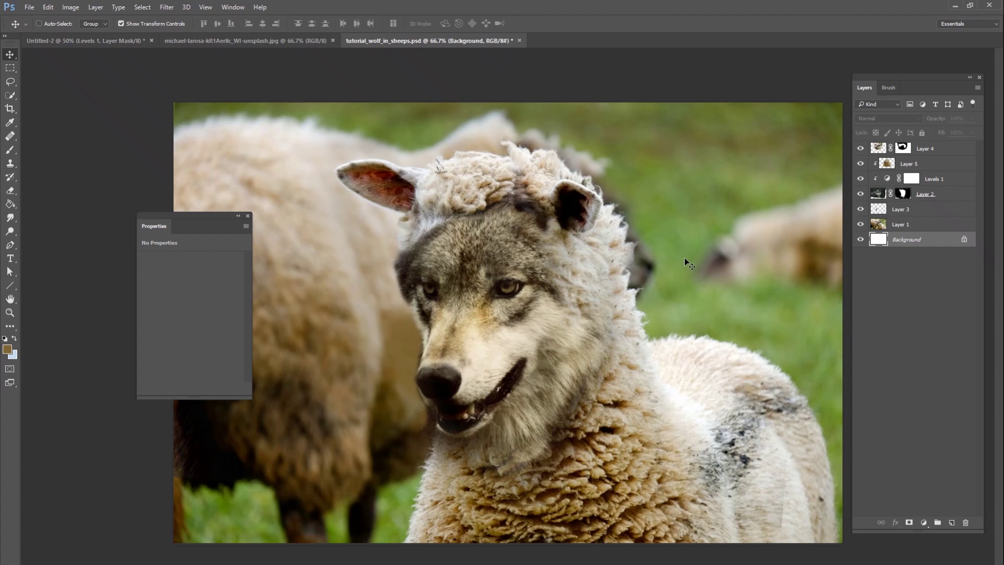
{"action": "key", "text": "ctrl+plus"}
{"action": "key", "text": "ctrl+plus"}
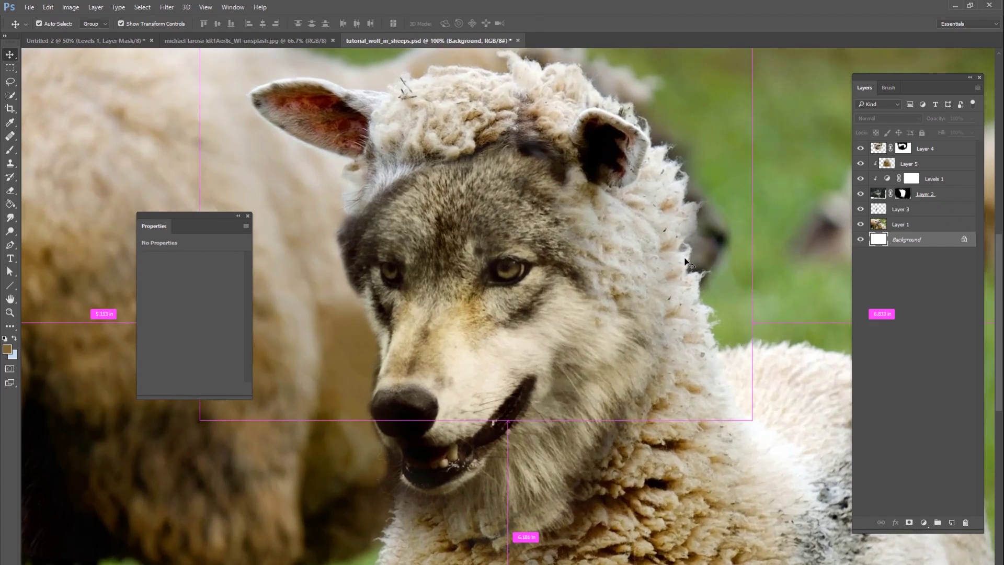
{"action": "key", "text": "ctrl+minus"}
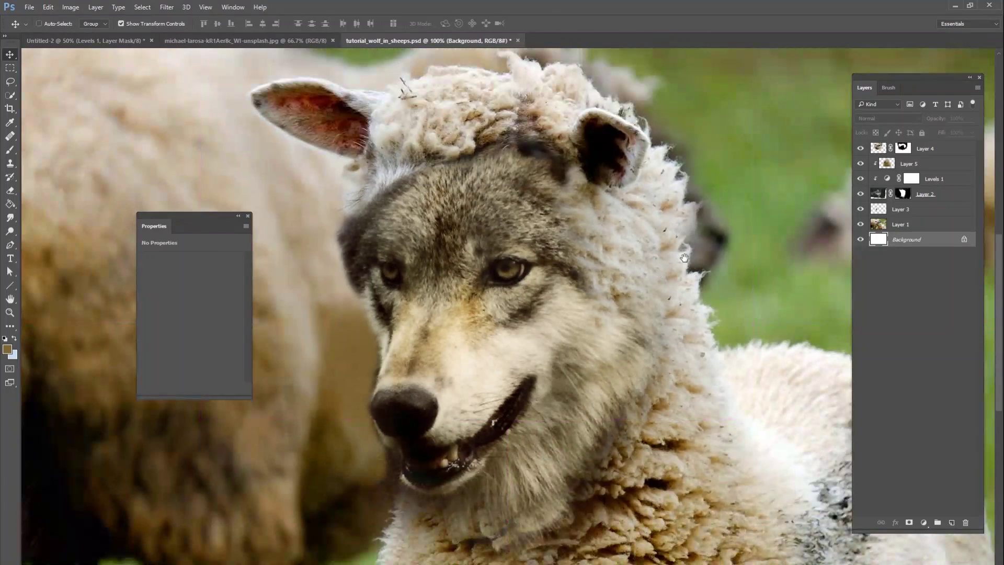
{"action": "key", "text": "ctrl+plus"}
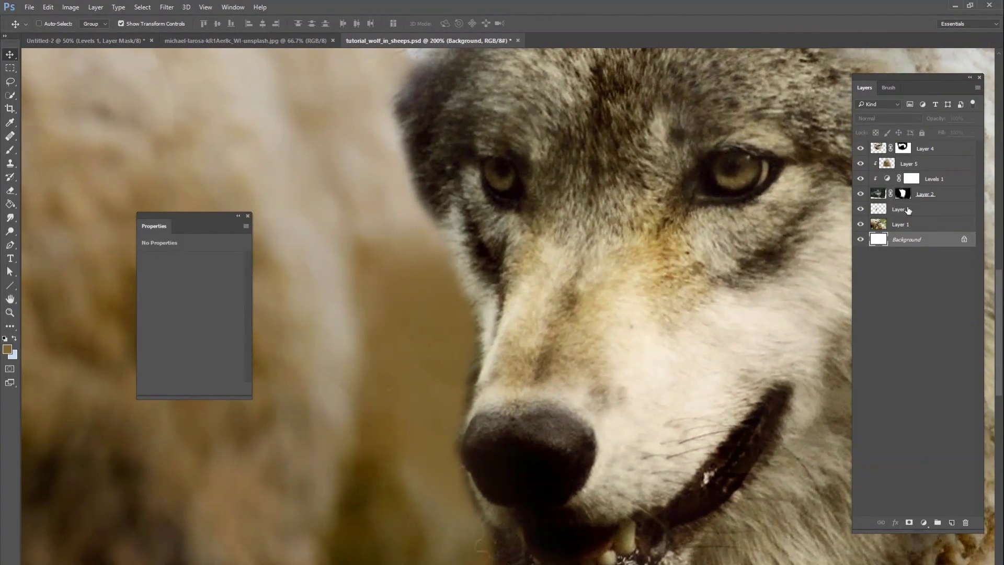
{"action": "left_click", "coordinate": [904, 194]}
{"action": "left_click", "coordinate": [861, 194]}
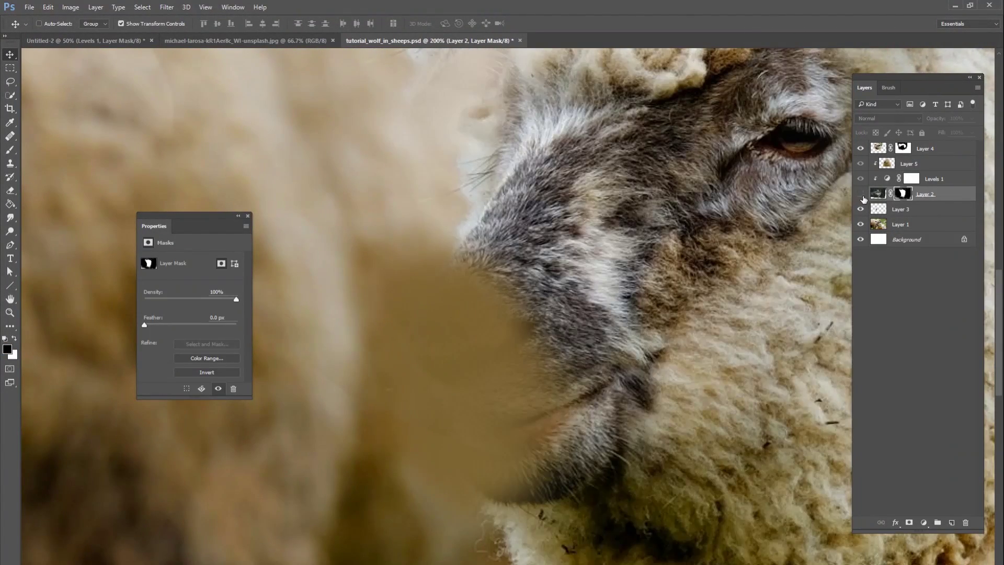
{"action": "left_click", "coordinate": [861, 194]}
Step: Mask out the muzzle's outer edge above the nose on Layer 2's mask with a 37 px soft black brush
{"action": "key", "text": "b"}
{"action": "right_click", "coordinate": [502, 329]}
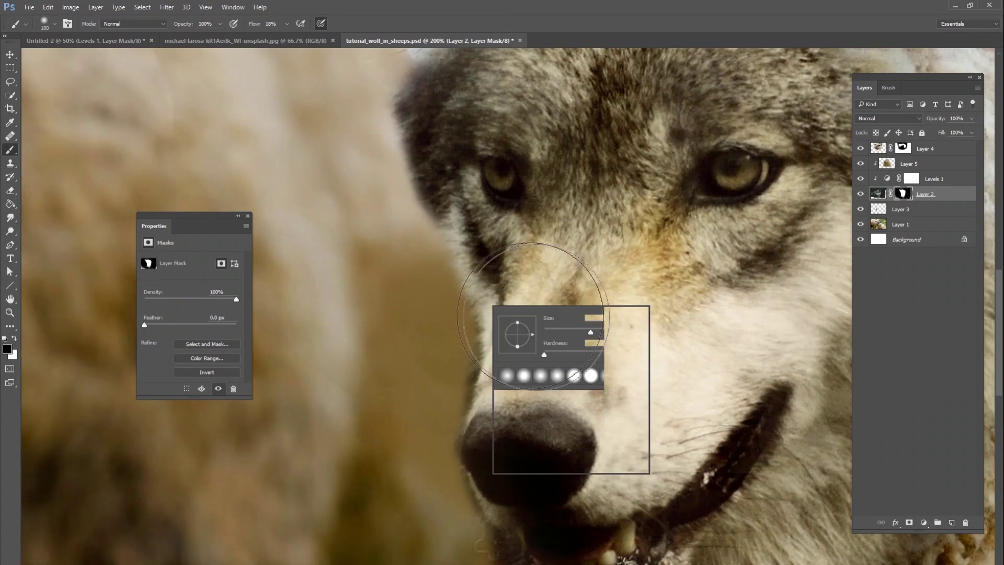
{"action": "left_click", "coordinate": [556, 331]}
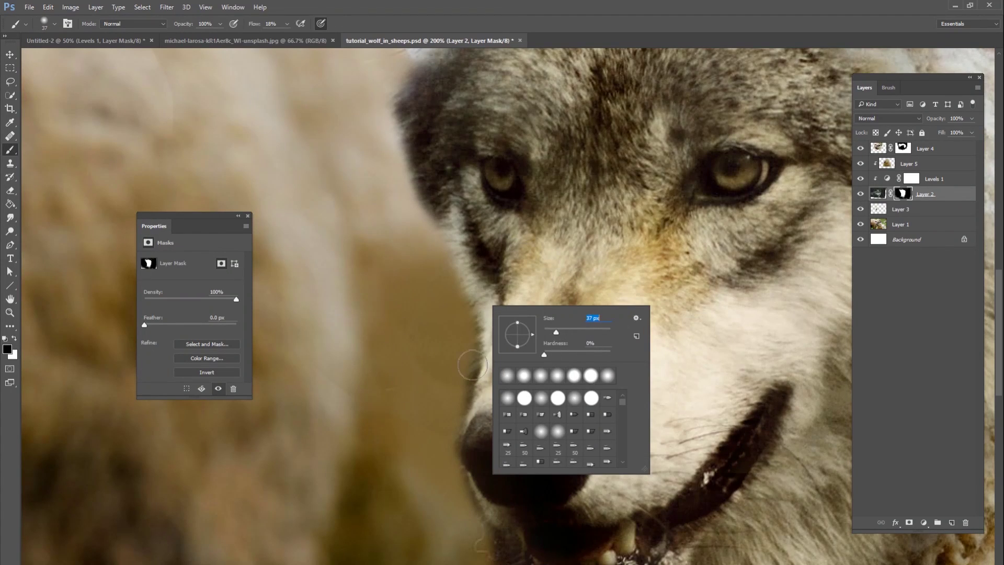
{"action": "left_click", "coordinate": [472, 365]}
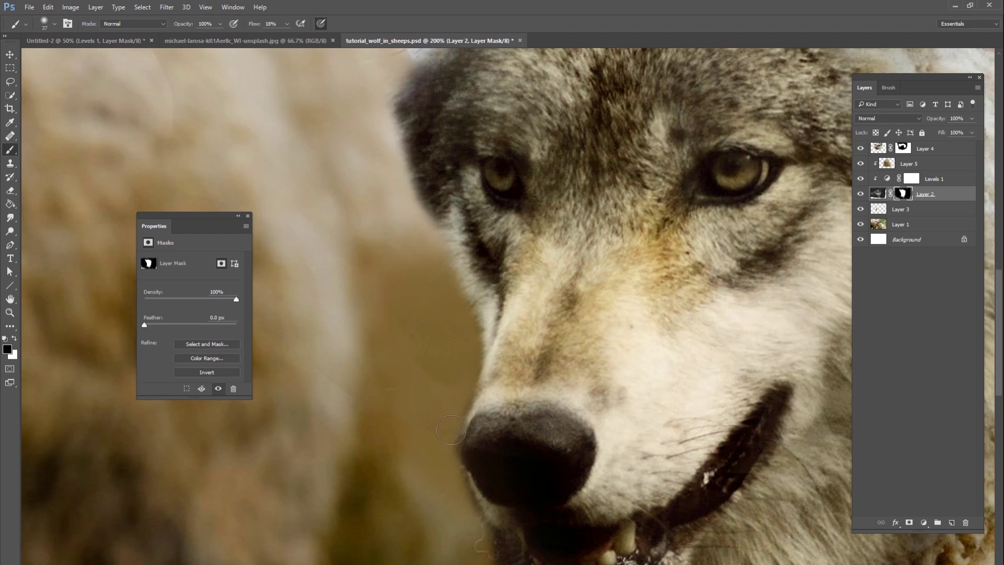
Step: Mask out the leftover background around the wolf's nose and chin on Layer 2's mask with a 23 px black brush
{"action": "left_click_drag", "start_coordinate": [482, 459], "coordinate": [500, 361]}
{"action": "right_click", "coordinate": [503, 361]}
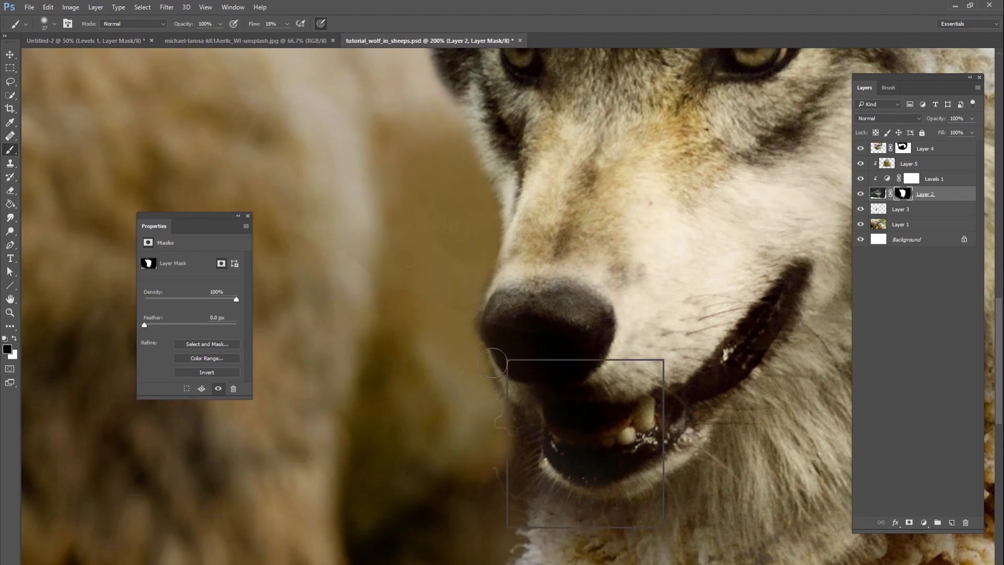
{"action": "left_click_drag", "start_coordinate": [571, 386], "coordinate": [564, 387]}
{"action": "left_click", "coordinate": [580, 409]}
{"action": "left_click", "coordinate": [480, 373]}
{"action": "left_click_drag", "start_coordinate": [479, 373], "coordinate": [487, 377]}
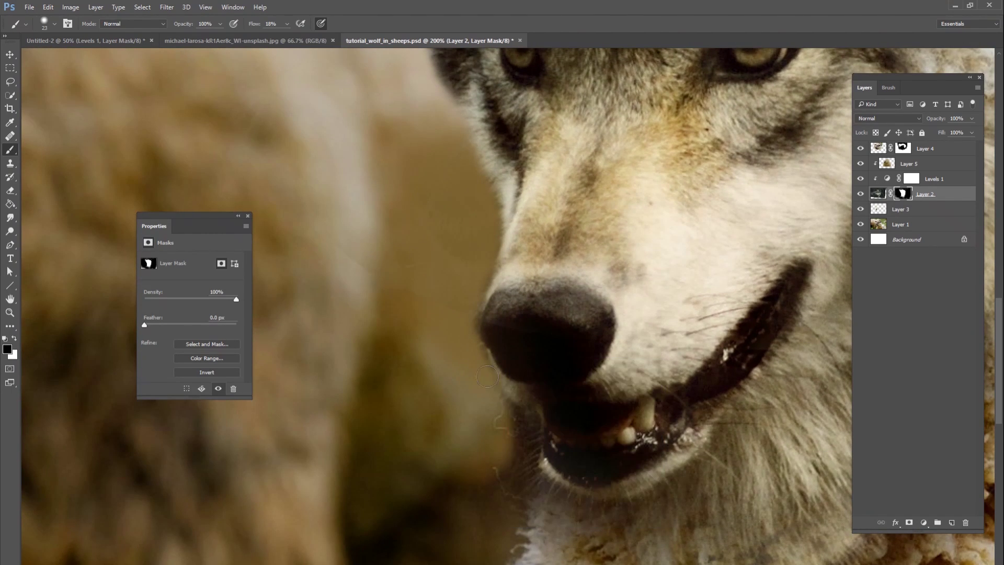
{"action": "left_click_drag", "start_coordinate": [470, 342], "coordinate": [470, 306]}
{"action": "mouse_move", "coordinate": [479, 378]}
{"action": "left_mouse_down"}
{"action": "mouse_move", "coordinate": [528, 422]}
{"action": "mouse_move", "coordinate": [525, 488]}
{"action": "mouse_move", "coordinate": [508, 472]}
{"action": "mouse_move", "coordinate": [505, 435]}
{"action": "left_mouse_up"}
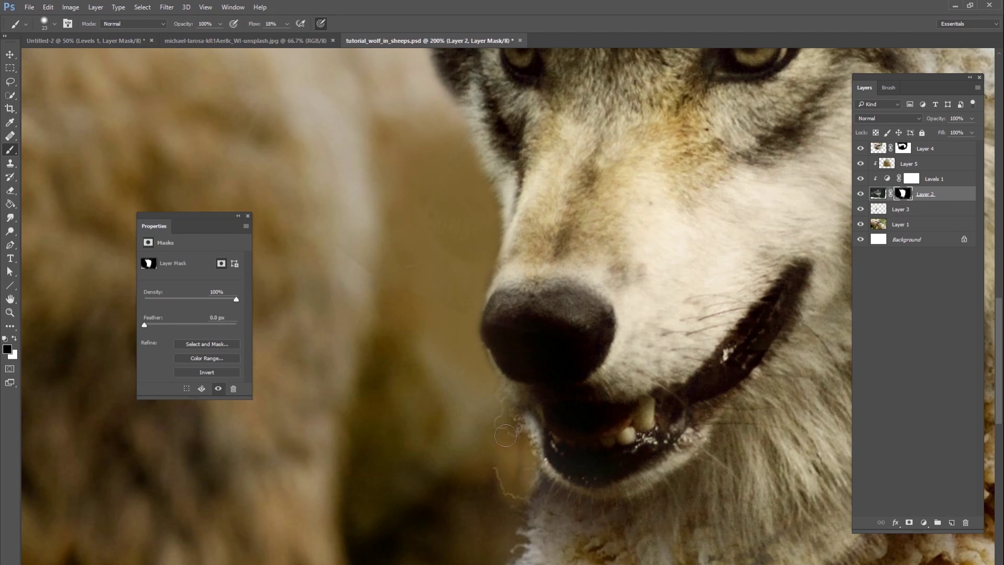
{"action": "mouse_move", "coordinate": [478, 365]}
{"action": "left_mouse_down"}
{"action": "mouse_move", "coordinate": [489, 390]}
{"action": "mouse_move", "coordinate": [515, 404]}
{"action": "mouse_move", "coordinate": [489, 421]}
{"action": "left_mouse_up"}
{"action": "left_click_drag", "start_coordinate": [513, 464], "coordinate": [530, 497]}
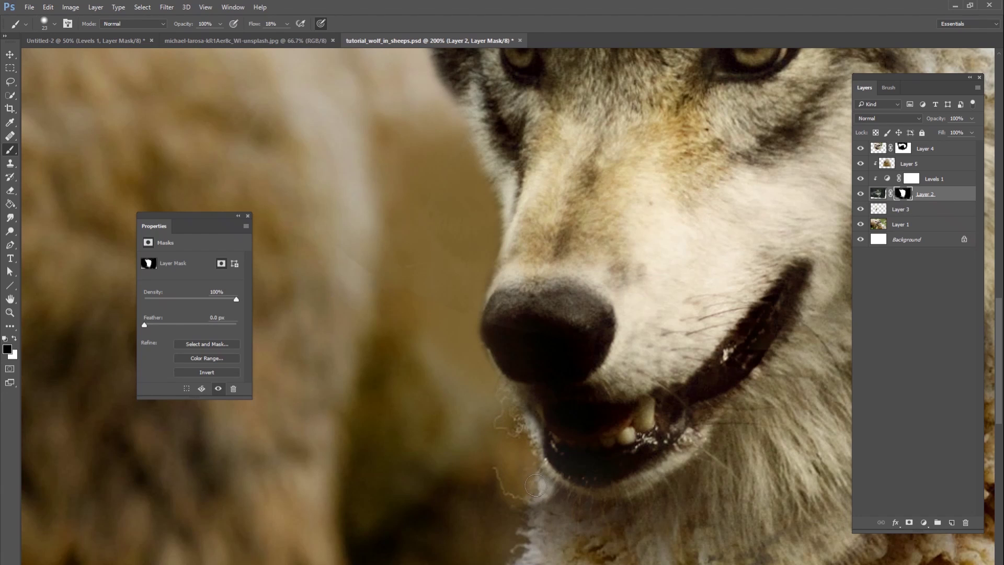
{"action": "scroll", "coordinate": [518, 444], "scroll_direction": "down", "scroll_amount": 3}
Step: Refine Layer 2's mask along the wolf's outer brow and cheek, removing the dark fur protruding beside the far eye
{"action": "key", "text": "x"}
{"action": "mouse_move", "coordinate": [541, 435]}
{"action": "left_mouse_down"}
{"action": "mouse_move", "coordinate": [539, 406]}
{"action": "mouse_move", "coordinate": [570, 428]}
{"action": "left_mouse_up"}
{"action": "left_click_drag", "start_coordinate": [569, 438], "coordinate": [566, 490]}
{"action": "left_click_drag", "start_coordinate": [533, 161], "coordinate": [568, 484]}
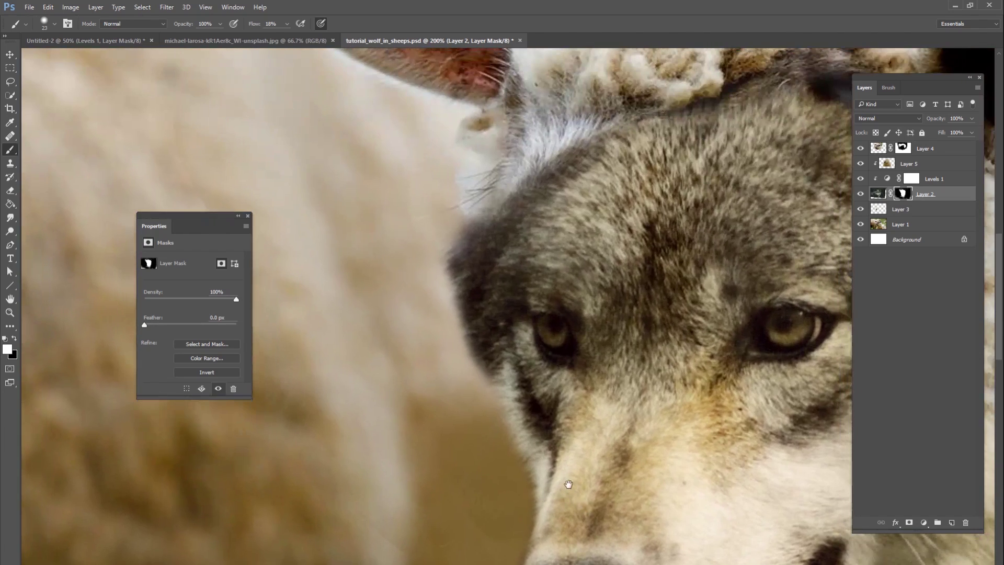
{"action": "mouse_move", "coordinate": [558, 393]}
{"action": "left_mouse_down"}
{"action": "mouse_move", "coordinate": [576, 449]}
{"action": "mouse_move", "coordinate": [570, 400]}
{"action": "left_mouse_up"}
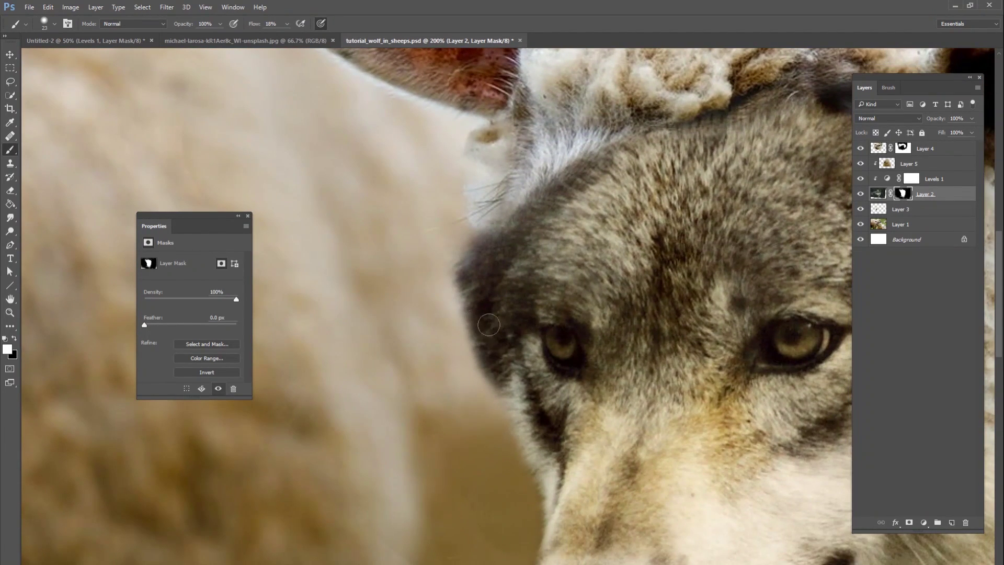
{"action": "mouse_move", "coordinate": [490, 386]}
{"action": "left_mouse_down"}
{"action": "mouse_move", "coordinate": [491, 339]}
{"action": "mouse_move", "coordinate": [503, 400]}
{"action": "mouse_move", "coordinate": [497, 356]}
{"action": "mouse_move", "coordinate": [480, 352]}
{"action": "mouse_move", "coordinate": [493, 271]}
{"action": "mouse_move", "coordinate": [480, 249]}
{"action": "mouse_move", "coordinate": [469, 250]}
{"action": "mouse_move", "coordinate": [471, 315]}
{"action": "mouse_move", "coordinate": [459, 272]}
{"action": "mouse_move", "coordinate": [459, 294]}
{"action": "mouse_move", "coordinate": [481, 384]}
{"action": "mouse_move", "coordinate": [470, 311]}
{"action": "mouse_move", "coordinate": [491, 292]}
{"action": "mouse_move", "coordinate": [494, 255]}
{"action": "mouse_move", "coordinate": [467, 221]}
{"action": "mouse_move", "coordinate": [504, 235]}
{"action": "mouse_move", "coordinate": [499, 270]}
{"action": "left_mouse_up"}
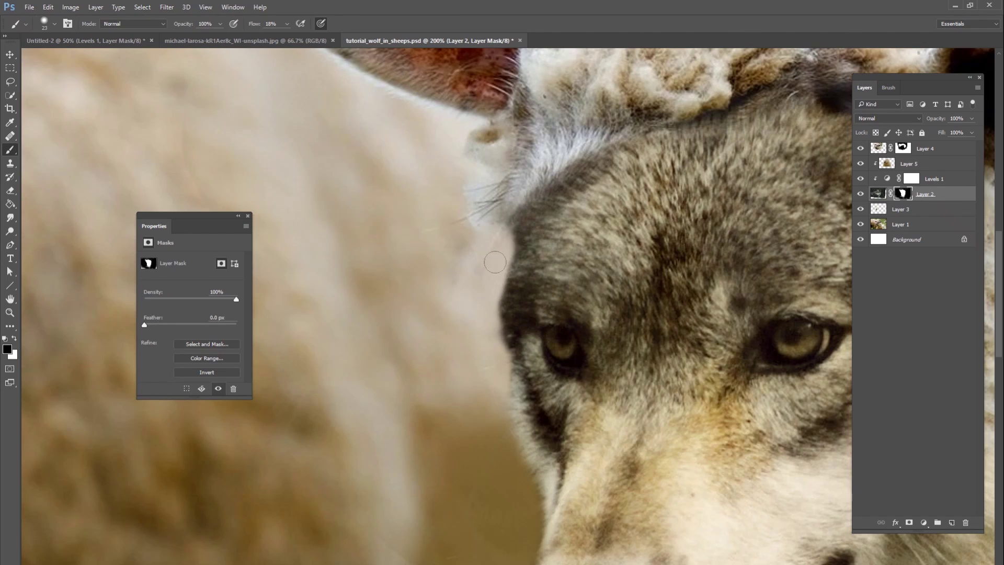
{"action": "left_click_drag", "start_coordinate": [509, 271], "coordinate": [513, 336]}
{"action": "mouse_move", "coordinate": [501, 302]}
{"action": "left_mouse_down"}
{"action": "mouse_move", "coordinate": [511, 296]}
{"action": "mouse_move", "coordinate": [504, 309]}
{"action": "left_mouse_up"}
{"action": "left_click_drag", "start_coordinate": [502, 352], "coordinate": [497, 399]}
Step: Examine how the wolf's forehead, cheek and neck blend into the sheep's wool, up close and from farther out
{"action": "left_click_drag", "start_coordinate": [542, 461], "coordinate": [97, 318]}
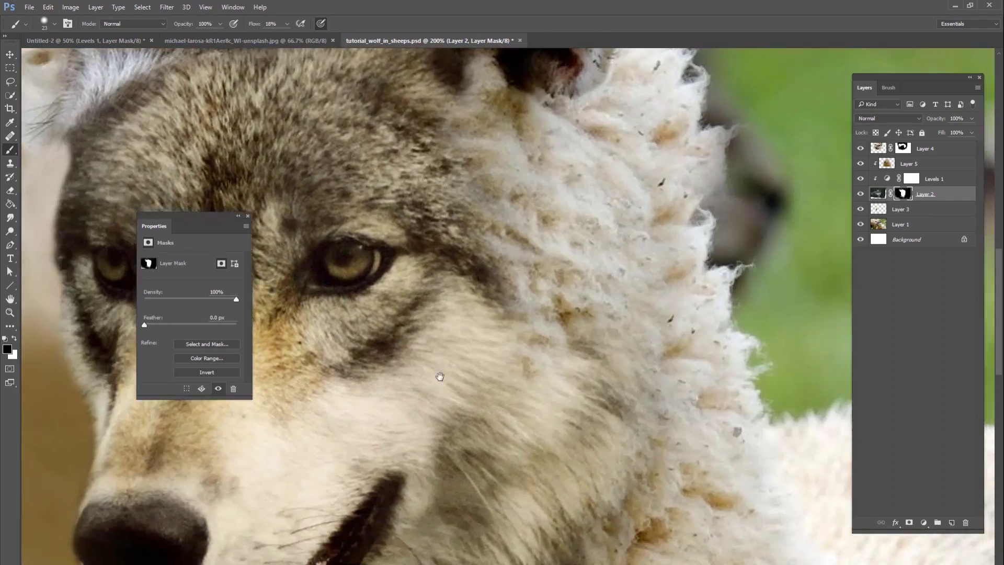
{"action": "mouse_move", "coordinate": [677, 398]}
{"action": "left_mouse_down"}
{"action": "mouse_move", "coordinate": [618, 447]}
{"action": "mouse_move", "coordinate": [746, 506]}
{"action": "left_mouse_up"}
{"action": "left_click_drag", "start_coordinate": [592, 305], "coordinate": [711, 417]}
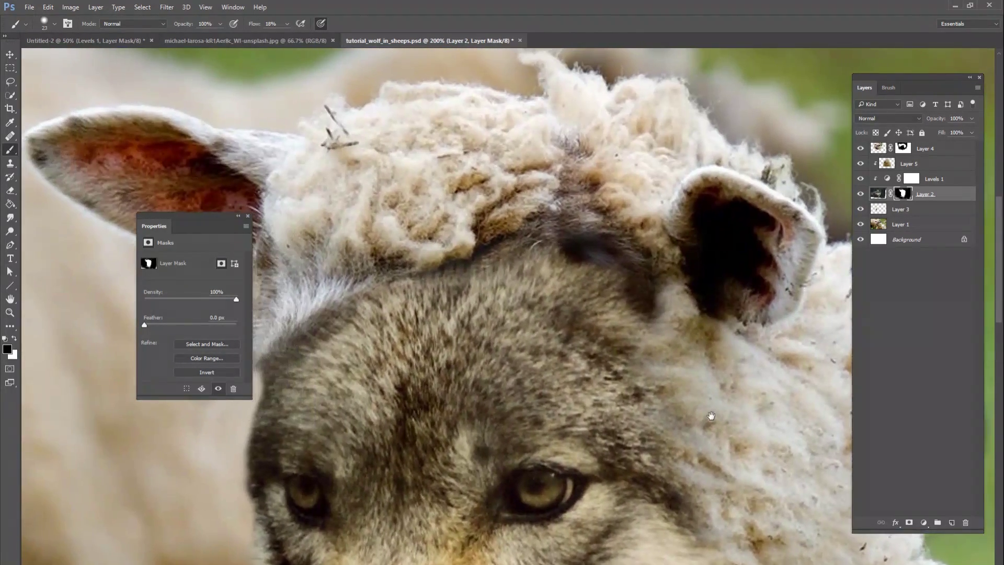
{"action": "left_click_drag", "start_coordinate": [632, 537], "coordinate": [560, 242]}
{"action": "left_click_drag", "start_coordinate": [562, 306], "coordinate": [544, 262]}
{"action": "left_click_drag", "start_coordinate": [535, 353], "coordinate": [622, 327]}
{"action": "left_click_drag", "start_coordinate": [528, 290], "coordinate": [523, 329]}
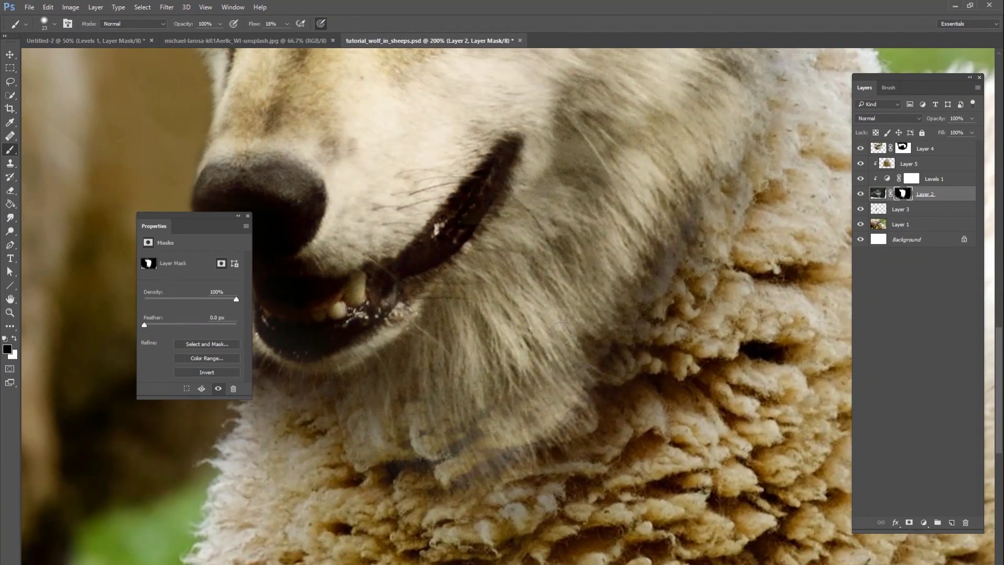
{"action": "left_click_drag", "start_coordinate": [563, 440], "coordinate": [544, 457]}
{"action": "key", "text": "ctrl+minus"}
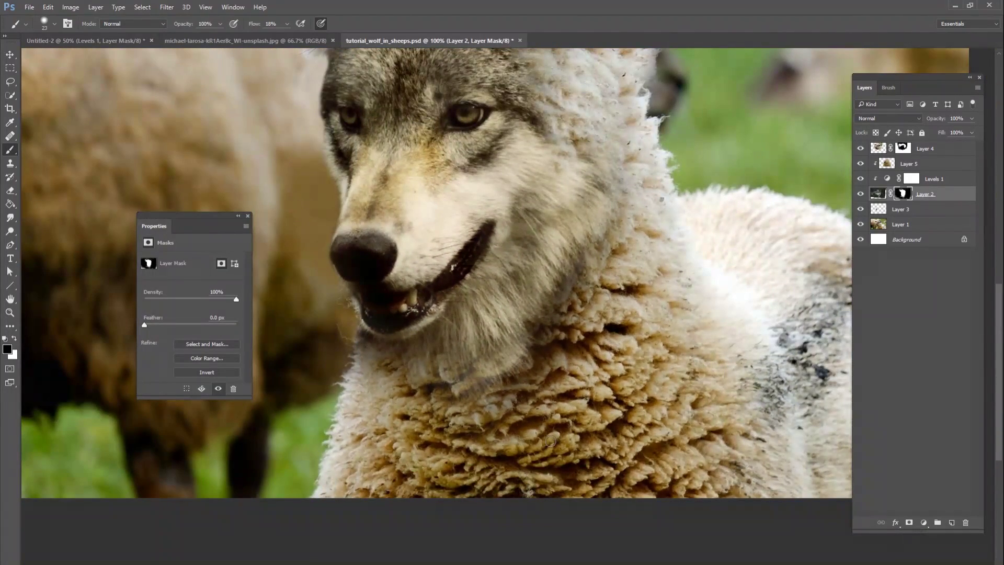
Step: Fade the fur below the wolf's jaw and cheek on Layer 2's mask with an 89 px black brush at 9% flow
{"action": "scroll", "coordinate": [550, 441], "scroll_direction": "up", "scroll_amount": 5}
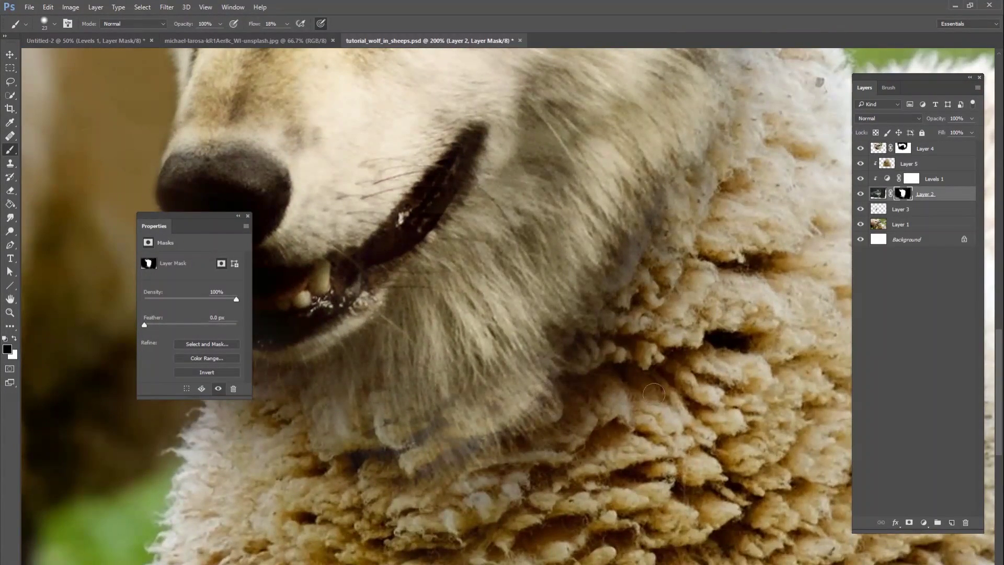
{"action": "right_click", "coordinate": [556, 395]}
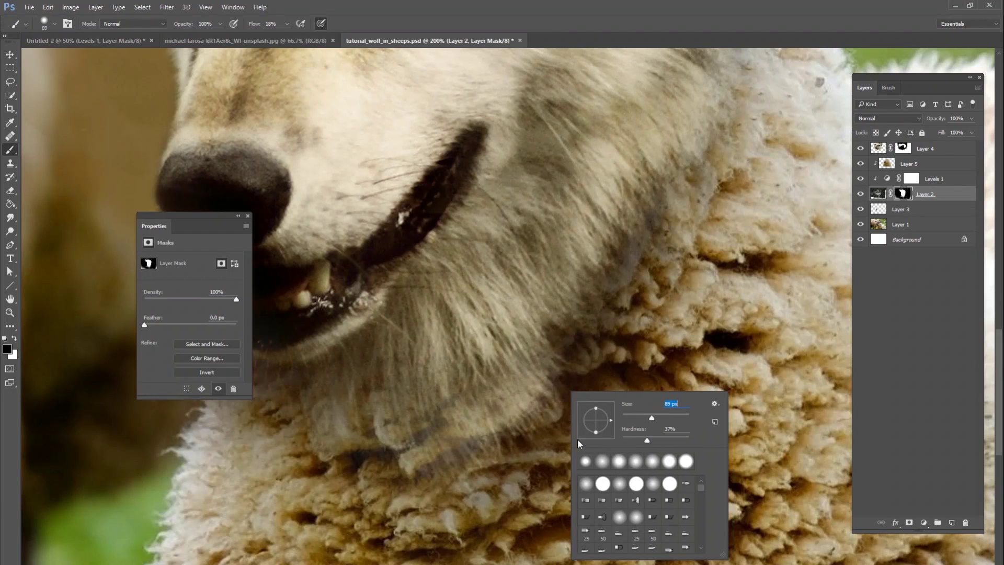
{"action": "left_click", "coordinate": [287, 24]}
{"action": "left_click_drag", "start_coordinate": [276, 36], "coordinate": [283, 35]}
{"action": "mouse_move", "coordinate": [461, 412]}
{"action": "left_mouse_down"}
{"action": "mouse_move", "coordinate": [503, 322]}
{"action": "mouse_move", "coordinate": [513, 397]}
{"action": "mouse_move", "coordinate": [555, 340]}
{"action": "mouse_move", "coordinate": [502, 294]}
{"action": "mouse_move", "coordinate": [471, 429]}
{"action": "mouse_move", "coordinate": [429, 434]}
{"action": "mouse_move", "coordinate": [350, 387]}
{"action": "mouse_move", "coordinate": [421, 356]}
{"action": "mouse_move", "coordinate": [497, 299]}
{"action": "left_mouse_up"}
{"action": "left_click_drag", "start_coordinate": [508, 418], "coordinate": [525, 489]}
{"action": "left_click_drag", "start_coordinate": [455, 424], "coordinate": [484, 398]}
{"action": "mouse_move", "coordinate": [568, 419]}
{"action": "left_mouse_down"}
{"action": "mouse_move", "coordinate": [618, 329]}
{"action": "mouse_move", "coordinate": [632, 326]}
{"action": "mouse_move", "coordinate": [634, 431]}
{"action": "mouse_move", "coordinate": [626, 427]}
{"action": "left_mouse_up"}
{"action": "mouse_move", "coordinate": [620, 382]}
{"action": "left_mouse_down"}
{"action": "mouse_move", "coordinate": [610, 354]}
{"action": "mouse_move", "coordinate": [649, 350]}
{"action": "mouse_move", "coordinate": [667, 309]}
{"action": "mouse_move", "coordinate": [678, 235]}
{"action": "mouse_move", "coordinate": [652, 287]}
{"action": "left_mouse_up"}
{"action": "left_click_drag", "start_coordinate": [647, 378], "coordinate": [634, 289]}
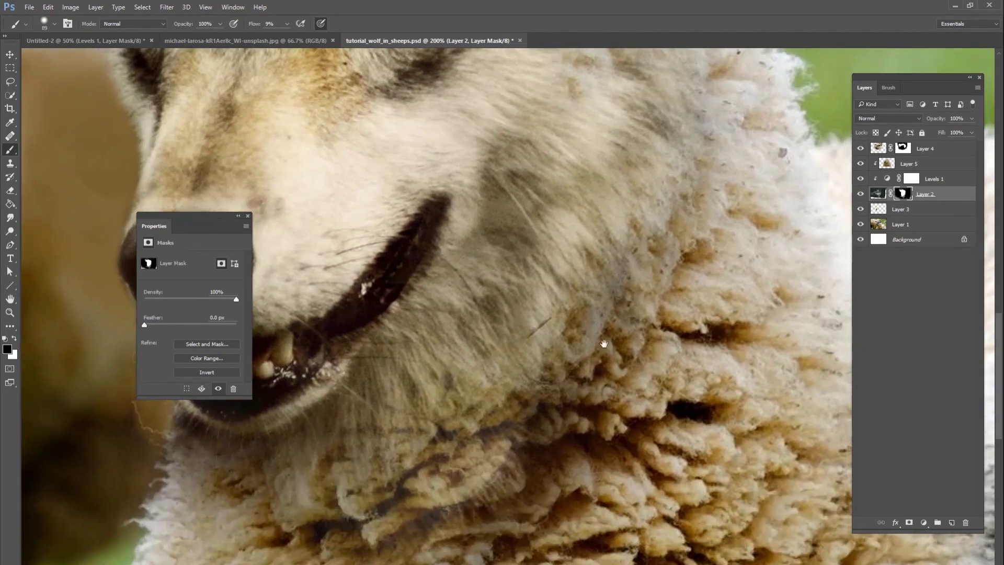
{"action": "left_click_drag", "start_coordinate": [452, 433], "coordinate": [491, 344]}
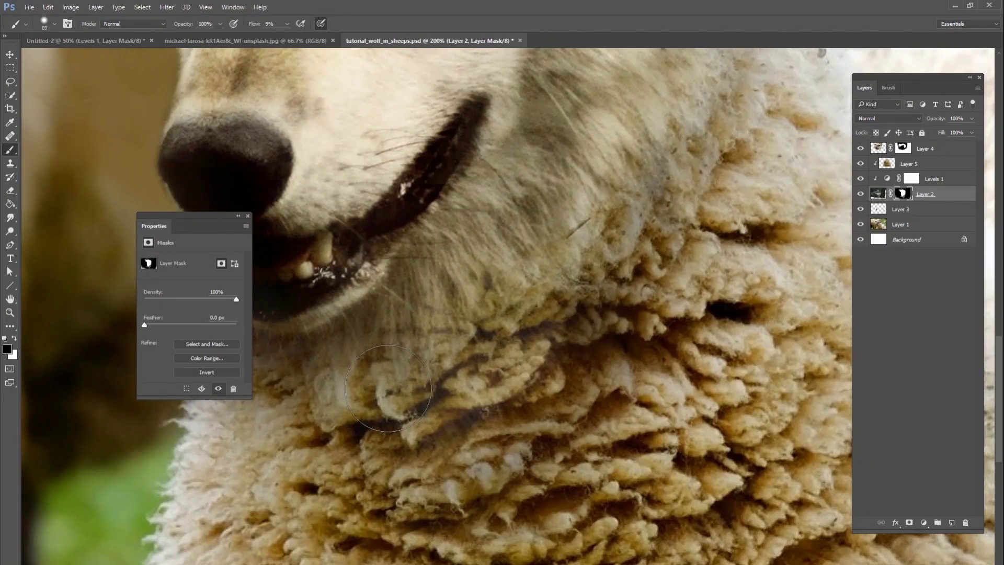
Step: Check the whole composite, then paint back some fur below the wolf's jaw on Layer 2's mask with a smaller white brush
{"action": "key", "text": "ctrl+0"}
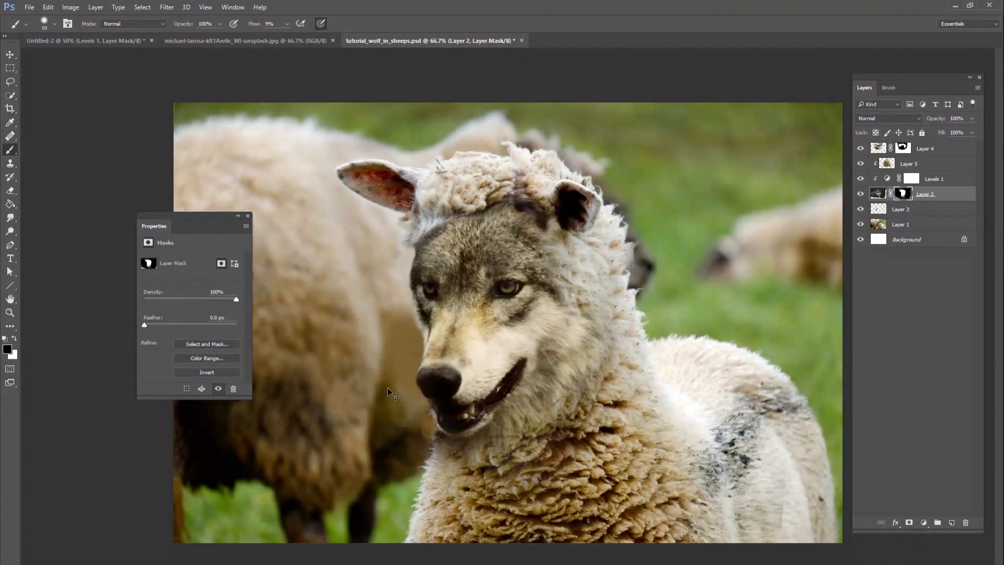
{"action": "key", "text": "ctrl+plus"}
{"action": "key", "text": "ctrl+plus"}
{"action": "left_click_drag", "start_coordinate": [387, 387], "coordinate": [368, 121]}
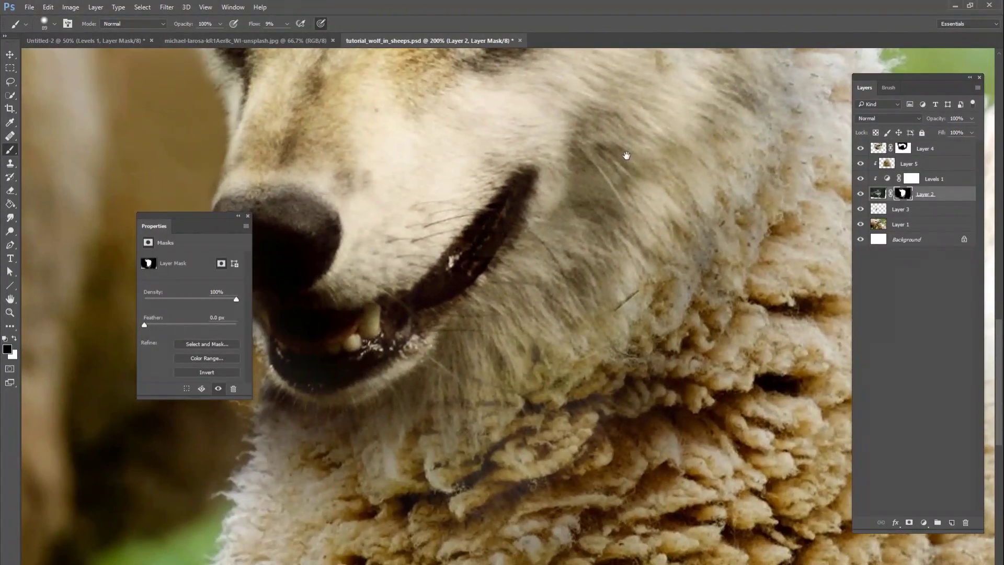
{"action": "key", "text": "x"}
{"action": "right_click", "coordinate": [601, 344]}
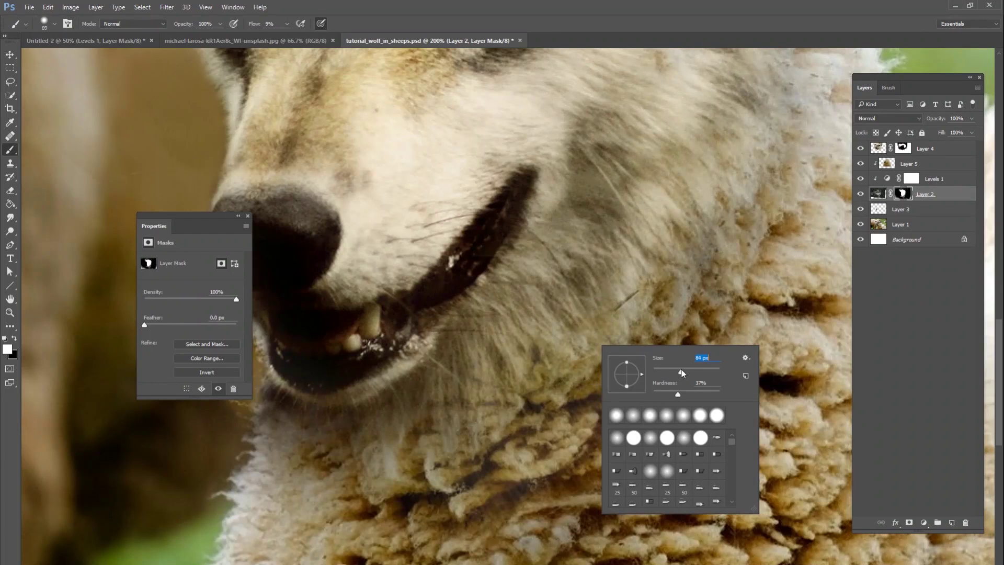
{"action": "key", "text": "Return"}
{"action": "mouse_move", "coordinate": [570, 402]}
{"action": "left_mouse_down"}
{"action": "mouse_move", "coordinate": [590, 398]}
{"action": "mouse_move", "coordinate": [624, 362]}
{"action": "mouse_move", "coordinate": [611, 411]}
{"action": "mouse_move", "coordinate": [626, 396]}
{"action": "mouse_move", "coordinate": [611, 432]}
{"action": "mouse_move", "coordinate": [592, 415]}
{"action": "mouse_move", "coordinate": [549, 439]}
{"action": "left_mouse_up"}
Step: Restore the wolf's chin fur and the dark ruff along its neck on Layer 2's mask with a 32 px white brush
{"action": "right_click", "coordinate": [559, 413]}
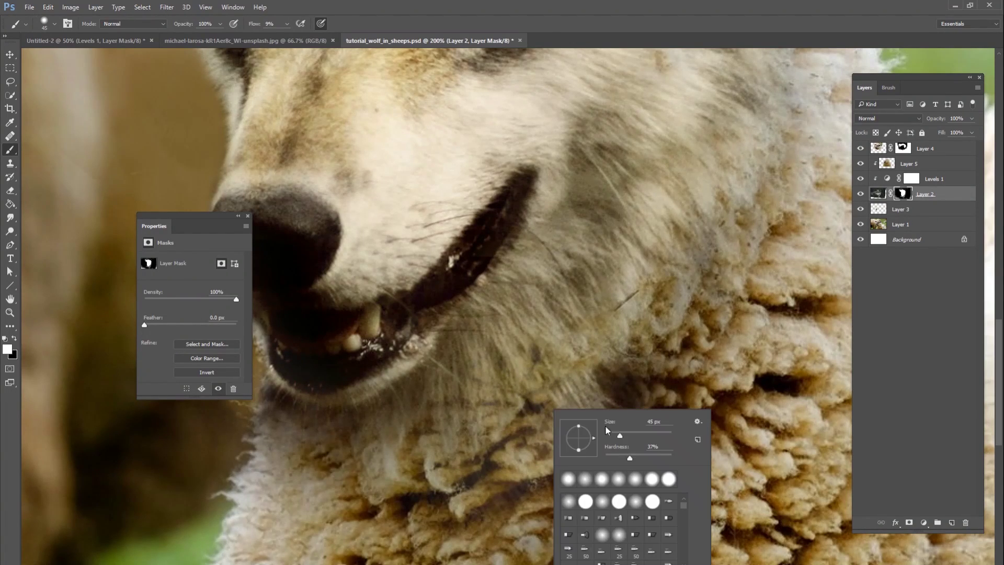
{"action": "key", "text": "Return"}
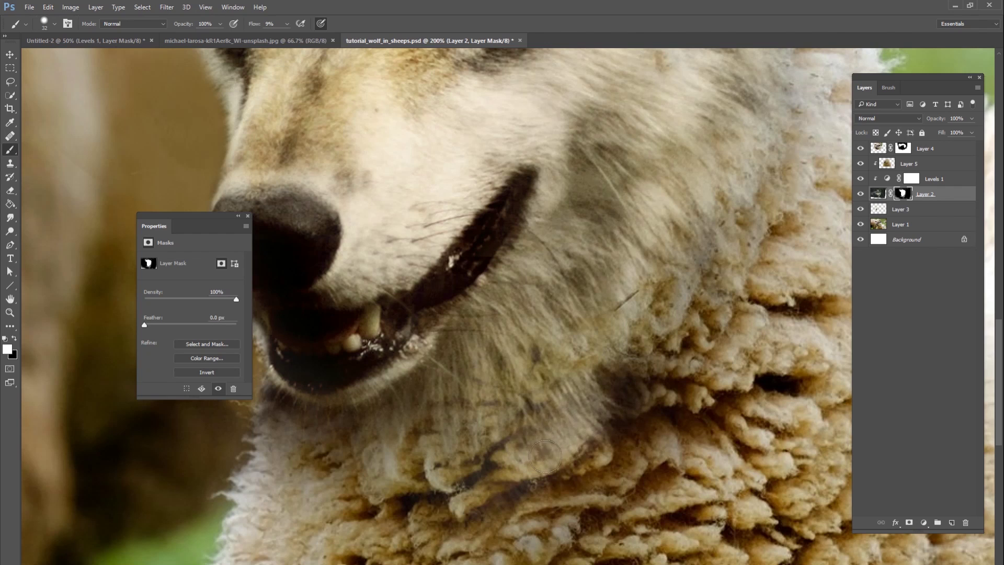
{"action": "mouse_move", "coordinate": [453, 422]}
{"action": "left_mouse_down"}
{"action": "mouse_move", "coordinate": [471, 472]}
{"action": "mouse_move", "coordinate": [548, 434]}
{"action": "left_mouse_up"}
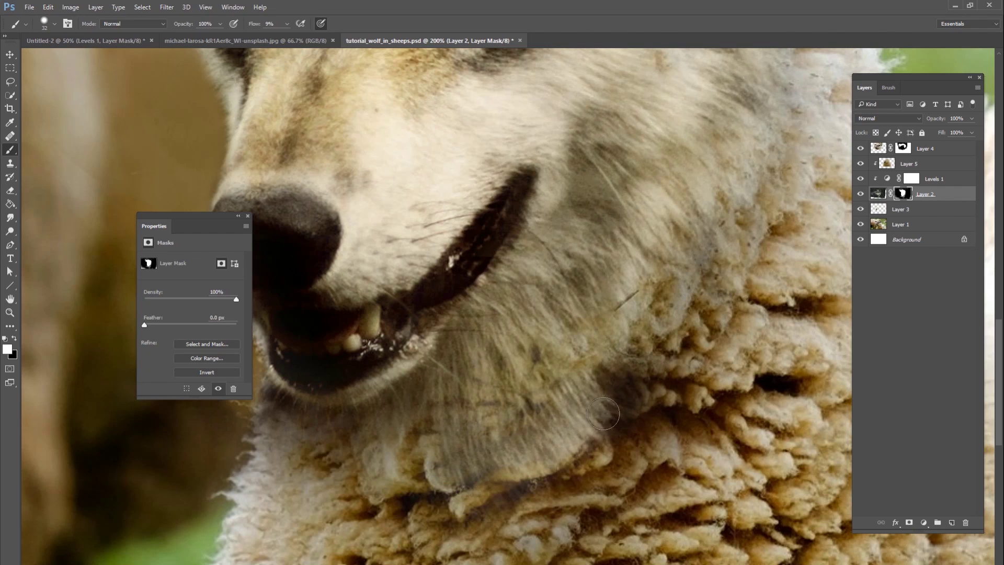
{"action": "mouse_move", "coordinate": [603, 414]}
{"action": "left_mouse_down"}
{"action": "mouse_move", "coordinate": [623, 368]}
{"action": "mouse_move", "coordinate": [610, 401]}
{"action": "mouse_move", "coordinate": [645, 348]}
{"action": "mouse_move", "coordinate": [678, 324]}
{"action": "mouse_move", "coordinate": [703, 254]}
{"action": "mouse_move", "coordinate": [698, 235]}
{"action": "left_mouse_up"}
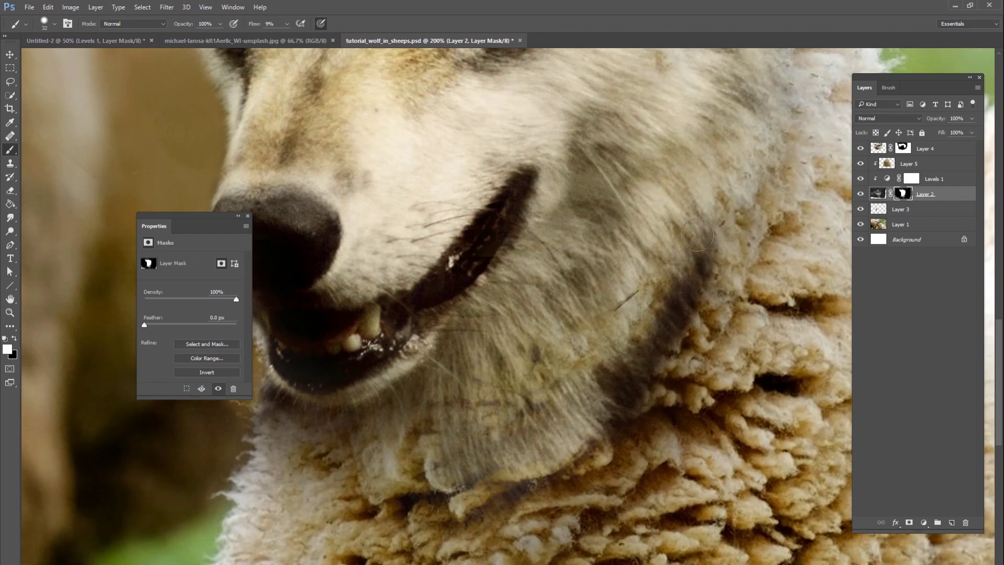
{"action": "mouse_move", "coordinate": [680, 305]}
{"action": "left_mouse_down"}
{"action": "mouse_move", "coordinate": [575, 460]}
{"action": "mouse_move", "coordinate": [622, 448]}
{"action": "mouse_move", "coordinate": [594, 484]}
{"action": "mouse_move", "coordinate": [621, 451]}
{"action": "mouse_move", "coordinate": [633, 458]}
{"action": "mouse_move", "coordinate": [632, 437]}
{"action": "mouse_move", "coordinate": [684, 421]}
{"action": "mouse_move", "coordinate": [652, 438]}
{"action": "mouse_move", "coordinate": [689, 461]}
{"action": "mouse_move", "coordinate": [662, 466]}
{"action": "left_mouse_up"}
{"action": "mouse_move", "coordinate": [665, 452]}
{"action": "left_mouse_down"}
{"action": "mouse_move", "coordinate": [650, 340]}
{"action": "mouse_move", "coordinate": [671, 303]}
{"action": "left_mouse_up"}
{"action": "mouse_move", "coordinate": [569, 398]}
{"action": "left_mouse_down"}
{"action": "mouse_move", "coordinate": [602, 398]}
{"action": "mouse_move", "coordinate": [558, 366]}
{"action": "mouse_move", "coordinate": [587, 417]}
{"action": "mouse_move", "coordinate": [653, 385]}
{"action": "left_mouse_up"}
{"action": "key", "text": "ctrl+0"}
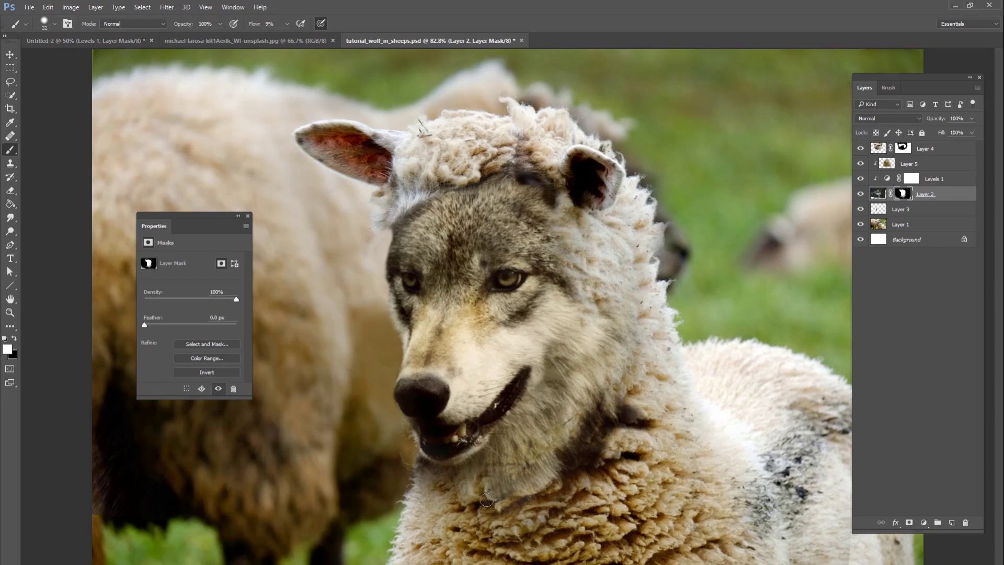
Step: Fade the chin fur and dark ruff into the wool on Layer 2's mask with a 165 px black brush at 0% hardness
{"action": "key", "text": "x"}
{"action": "right_click", "coordinate": [552, 476]}
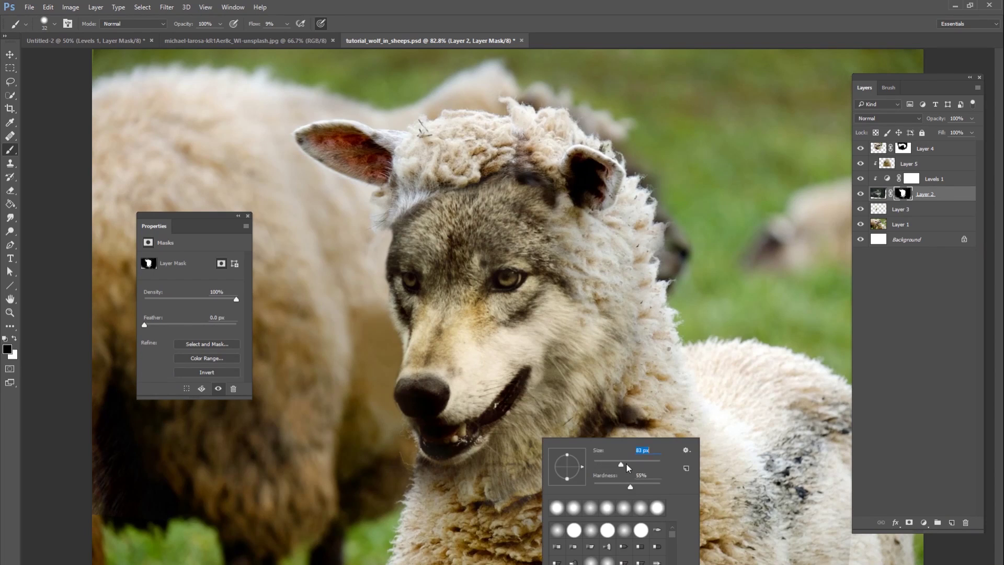
{"action": "left_click", "coordinate": [535, 501]}
{"action": "mouse_move", "coordinate": [546, 489]}
{"action": "left_mouse_down"}
{"action": "mouse_move", "coordinate": [557, 458]}
{"action": "mouse_move", "coordinate": [581, 454]}
{"action": "mouse_move", "coordinate": [593, 437]}
{"action": "mouse_move", "coordinate": [590, 409]}
{"action": "mouse_move", "coordinate": [633, 412]}
{"action": "mouse_move", "coordinate": [623, 426]}
{"action": "mouse_move", "coordinate": [591, 417]}
{"action": "left_mouse_up"}
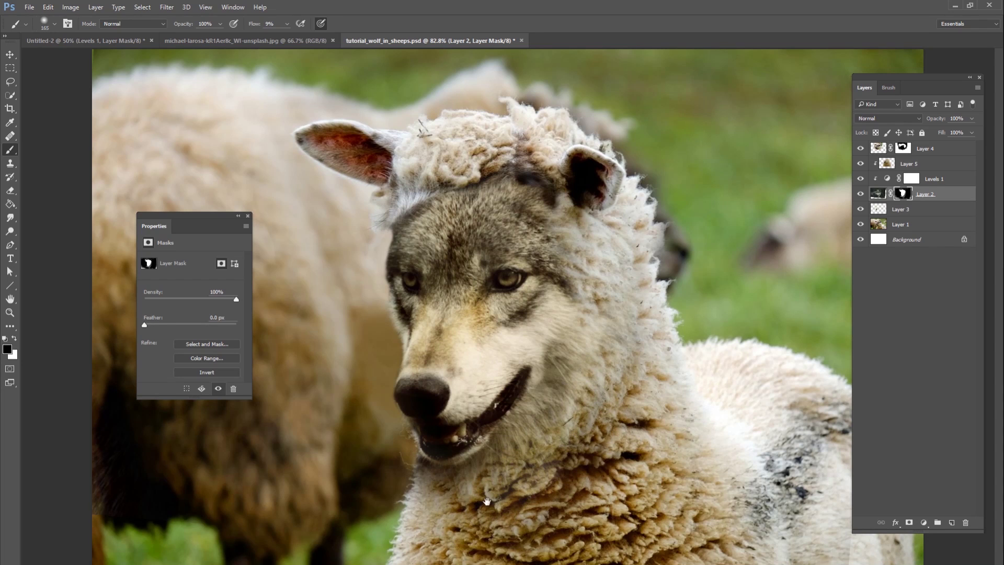
Step: Compare the head with Layer 4 hidden and shown, and select Layer 4's mask for editing near the far ear
{"action": "key", "text": "ctrl+plus"}
{"action": "key", "text": "ctrl+plus"}
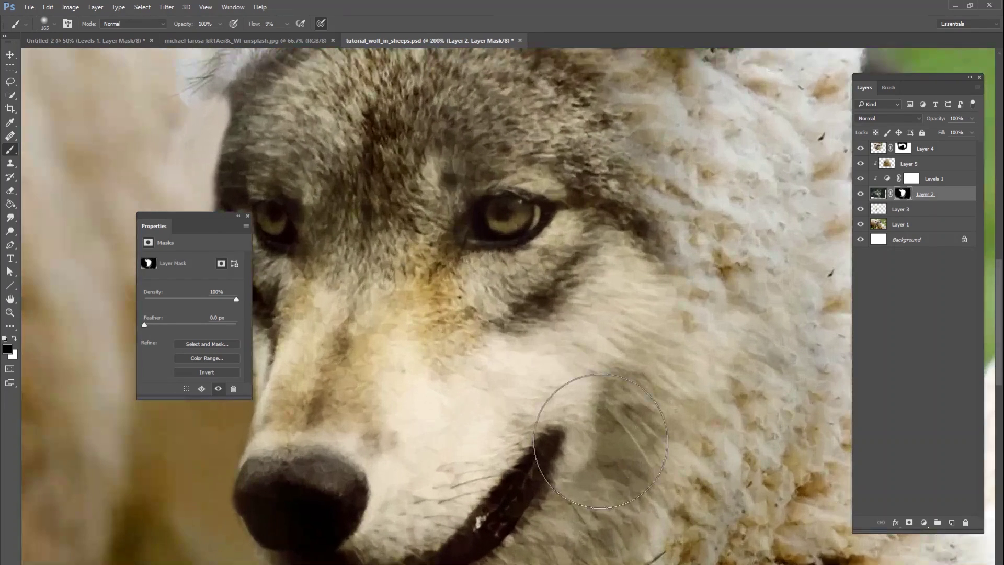
{"action": "left_click_drag", "start_coordinate": [638, 113], "coordinate": [701, 376]}
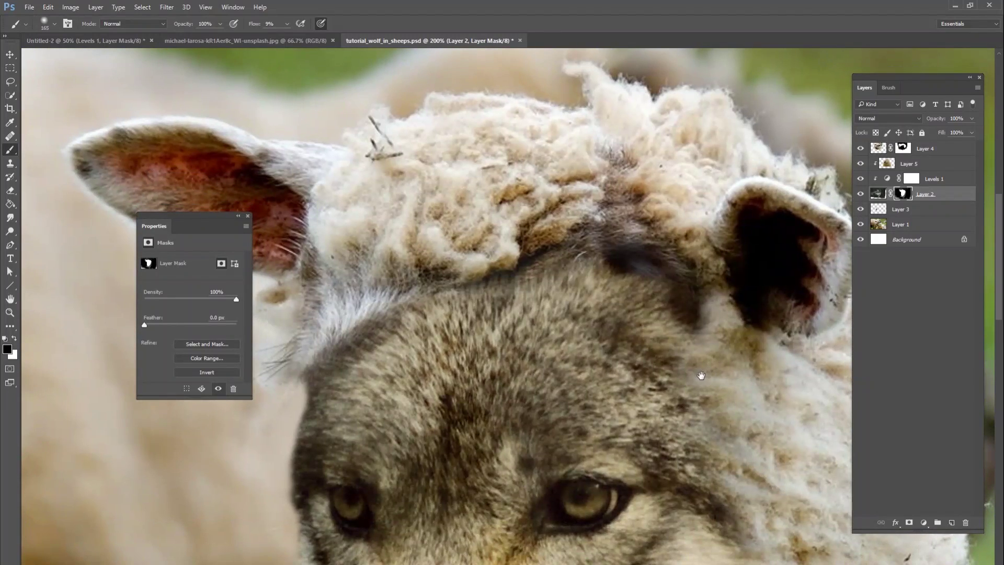
{"action": "left_click", "coordinate": [861, 149]}
{"action": "left_click", "coordinate": [861, 149]}
{"action": "left_click", "coordinate": [906, 150]}
{"action": "left_click_drag", "start_coordinate": [499, 411], "coordinate": [712, 361]}
Step: Try fading and restoring the wispy tuft below the far ear on Layer 4's mask with a 62 px brush, comparing Layer 4 hidden and shown
{"action": "right_click", "coordinate": [530, 308]}
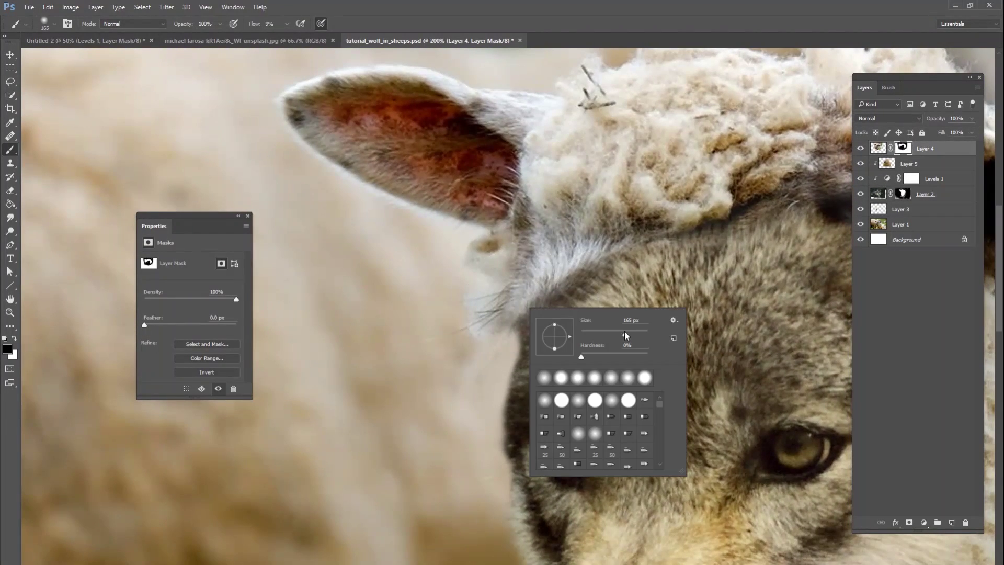
{"action": "key", "text": "Return"}
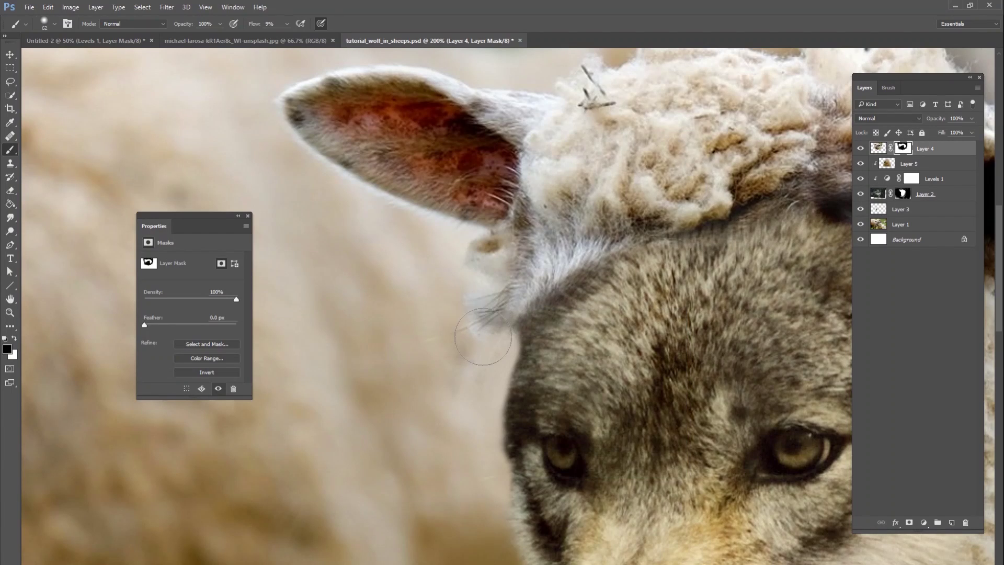
{"action": "key", "text": "x"}
{"action": "left_click_drag", "start_coordinate": [481, 319], "coordinate": [485, 317]}
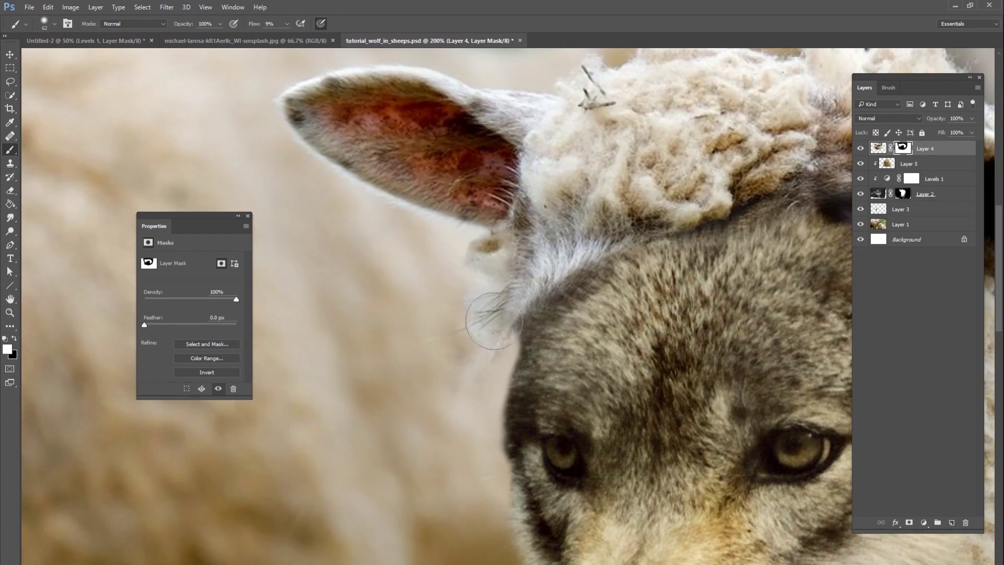
{"action": "left_click", "coordinate": [861, 149]}
{"action": "left_click", "coordinate": [861, 149]}
Step: Mask out the wispy tuft below the far ear on Layer 4's mask with a 32 px black brush
{"action": "right_click", "coordinate": [554, 354]}
{"action": "key", "text": "Return"}
{"action": "key", "text": "x"}
{"action": "mouse_move", "coordinate": [497, 329]}
{"action": "left_mouse_down"}
{"action": "mouse_move", "coordinate": [468, 309]}
{"action": "mouse_move", "coordinate": [480, 313]}
{"action": "mouse_move", "coordinate": [497, 267]}
{"action": "mouse_move", "coordinate": [461, 243]}
{"action": "mouse_move", "coordinate": [493, 271]}
{"action": "mouse_move", "coordinate": [515, 314]}
{"action": "mouse_move", "coordinate": [481, 308]}
{"action": "mouse_move", "coordinate": [505, 296]}
{"action": "left_mouse_up"}
Step: Mask out the dark wolf fur exposed below the far ear on Layer 2's mask with a larger soft black brush
{"action": "left_click", "coordinate": [903, 194]}
{"action": "right_click", "coordinate": [488, 318]}
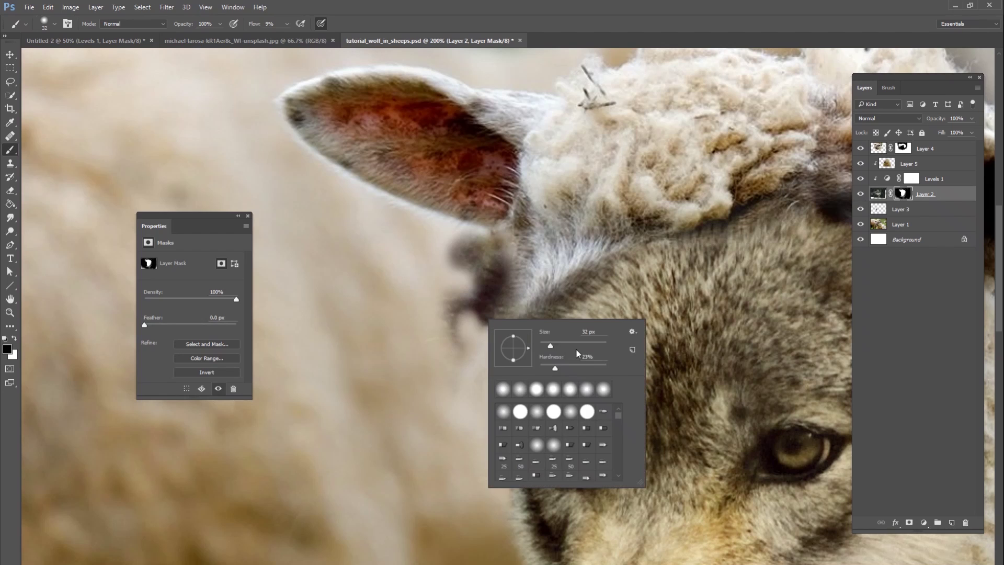
{"action": "left_click", "coordinate": [573, 347]}
{"action": "mouse_move", "coordinate": [458, 335]}
{"action": "left_mouse_down"}
{"action": "mouse_move", "coordinate": [477, 260]}
{"action": "mouse_move", "coordinate": [455, 296]}
{"action": "mouse_move", "coordinate": [505, 251]}
{"action": "mouse_move", "coordinate": [462, 242]}
{"action": "mouse_move", "coordinate": [480, 318]}
{"action": "mouse_move", "coordinate": [481, 294]}
{"action": "left_mouse_up"}
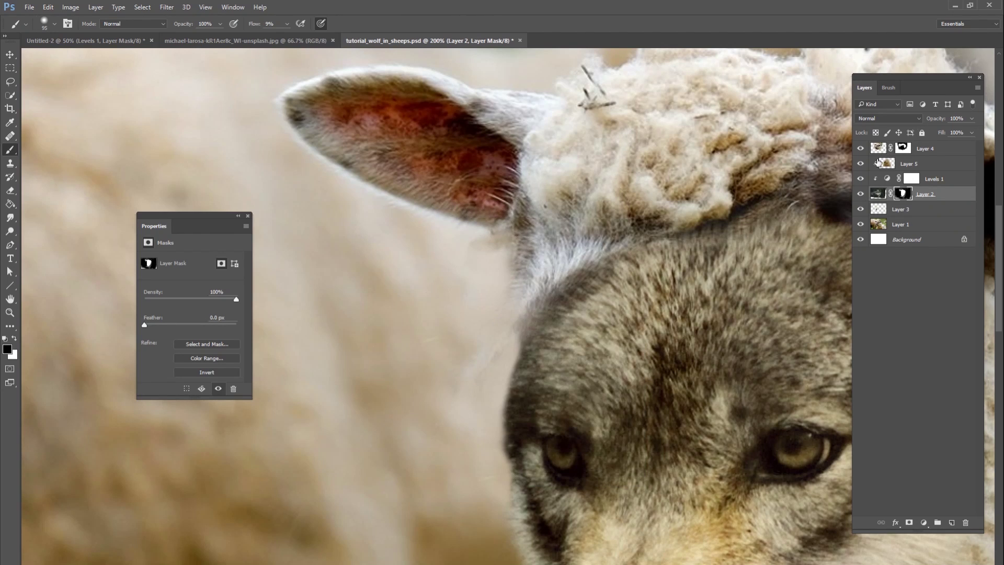
Step: Bring back the fine white hairs at the head's edge below the far ear on Layer 4's mask with a smaller white brush
{"action": "left_click", "coordinate": [898, 150]}
{"action": "right_click", "coordinate": [559, 294]}
{"action": "key", "text": "Return"}
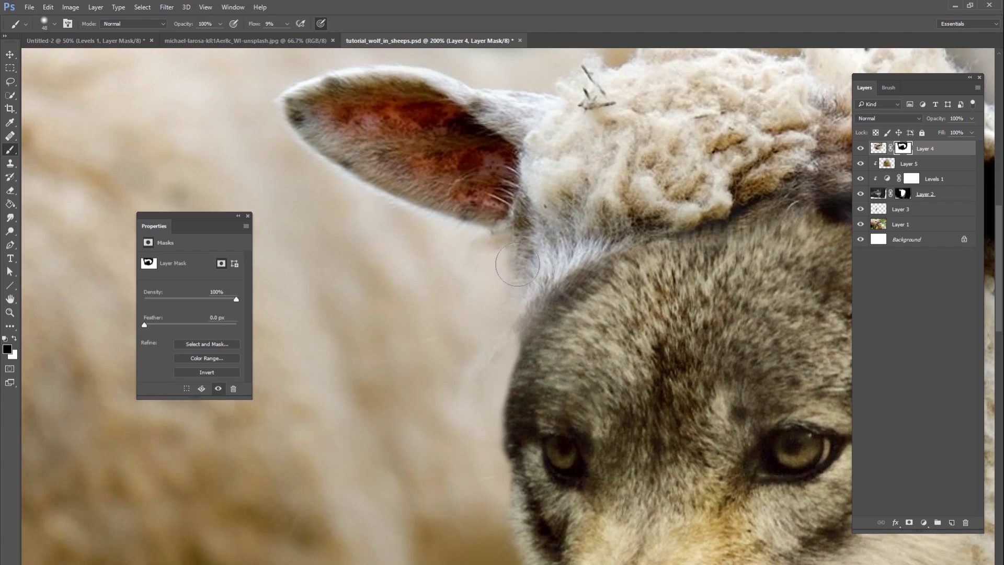
{"action": "key", "text": "x"}
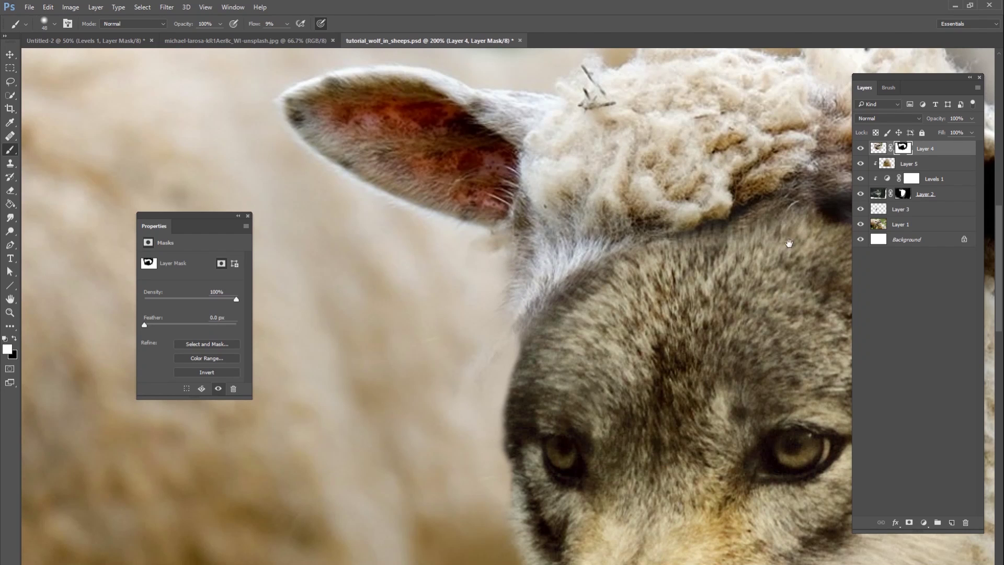
{"action": "mouse_move", "coordinate": [790, 243]}
{"action": "left_mouse_down"}
{"action": "mouse_move", "coordinate": [598, 320]}
{"action": "mouse_move", "coordinate": [568, 288]}
{"action": "left_mouse_up"}
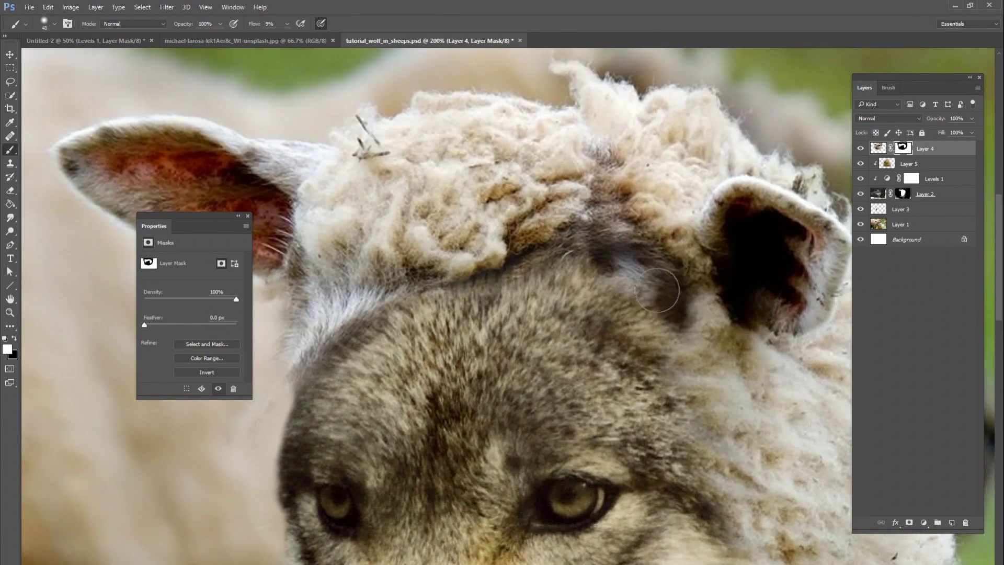
Step: Bring back the white hair patch between the wolf's forehead and the near ear on Layer 4's mask with a soft white brush
{"action": "left_click_drag", "start_coordinate": [626, 333], "coordinate": [534, 294]}
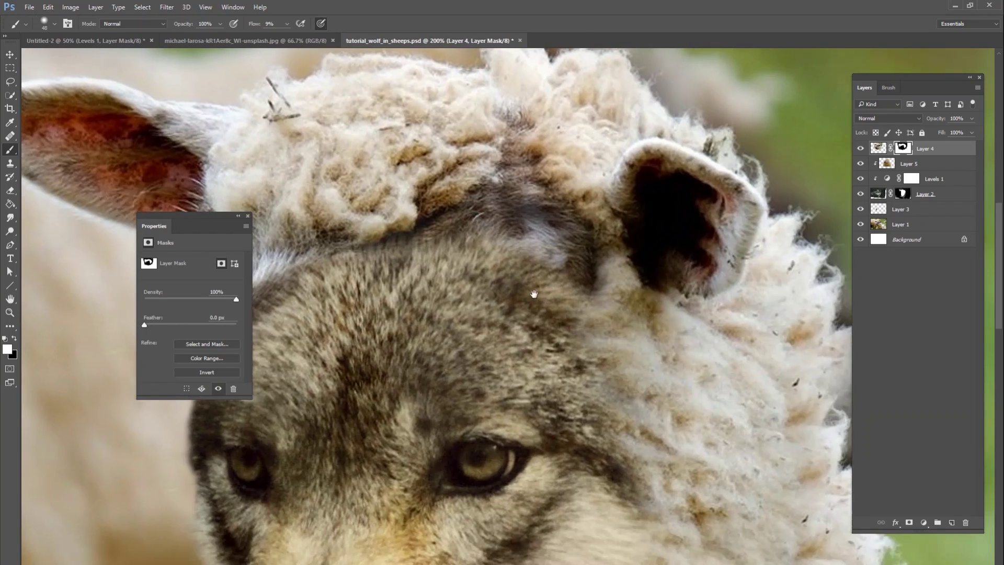
{"action": "left_click_drag", "start_coordinate": [617, 316], "coordinate": [683, 320]}
{"action": "left_click_drag", "start_coordinate": [607, 261], "coordinate": [584, 291]}
Step: Blend the white hair patch beside the near ear into the wolf's forehead on Layer 4's mask, alternating black and white at 9% flow
{"action": "key", "text": "c"}
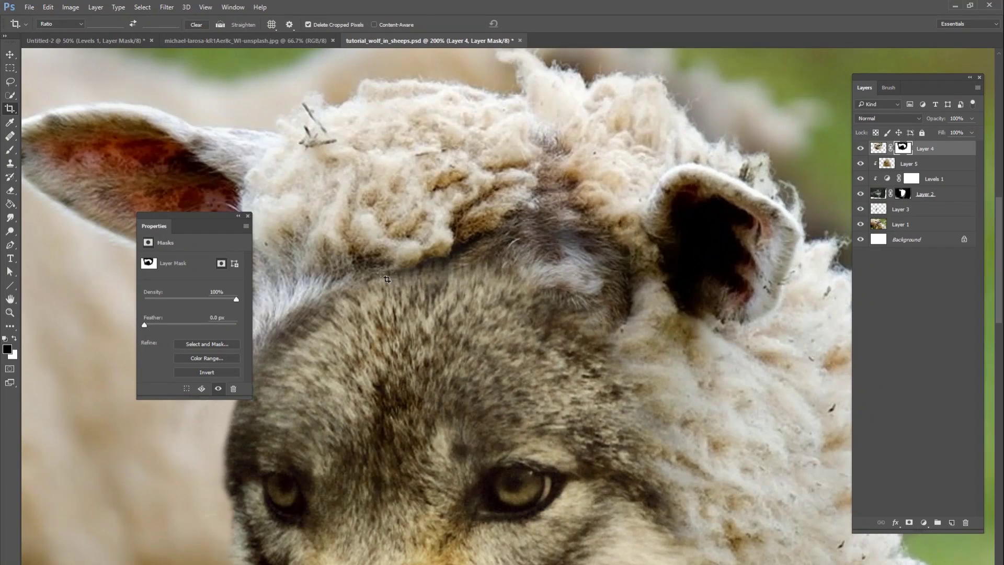
{"action": "left_click", "coordinate": [12, 151]}
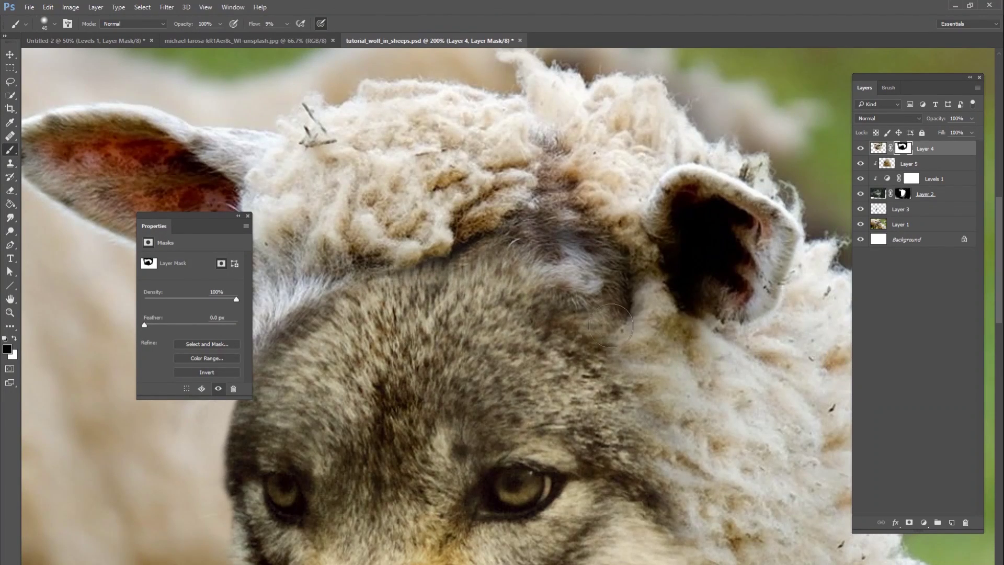
{"action": "left_click_drag", "start_coordinate": [608, 397], "coordinate": [556, 318]}
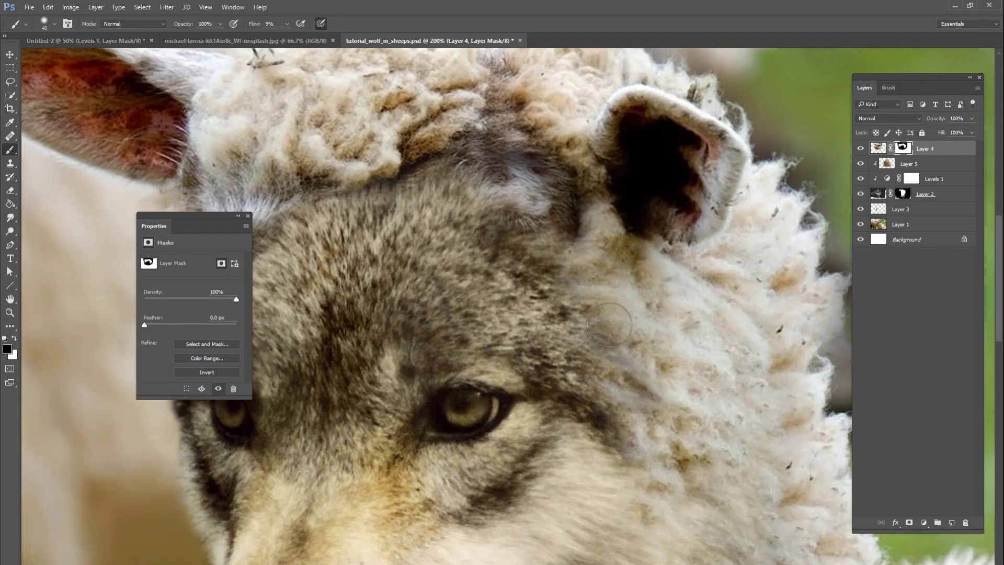
{"action": "key", "text": "x"}
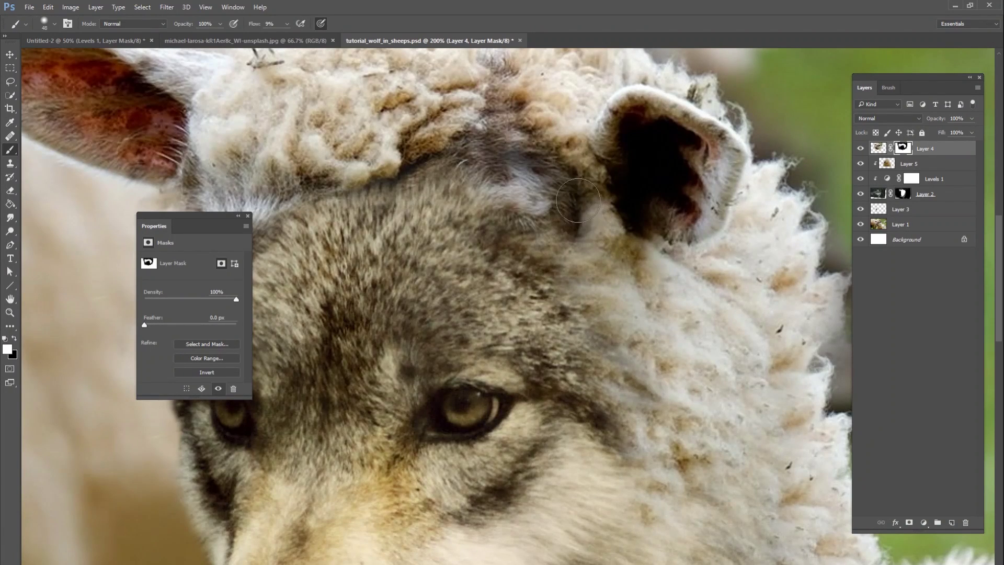
{"action": "left_click_drag", "start_coordinate": [572, 223], "coordinate": [740, 228]}
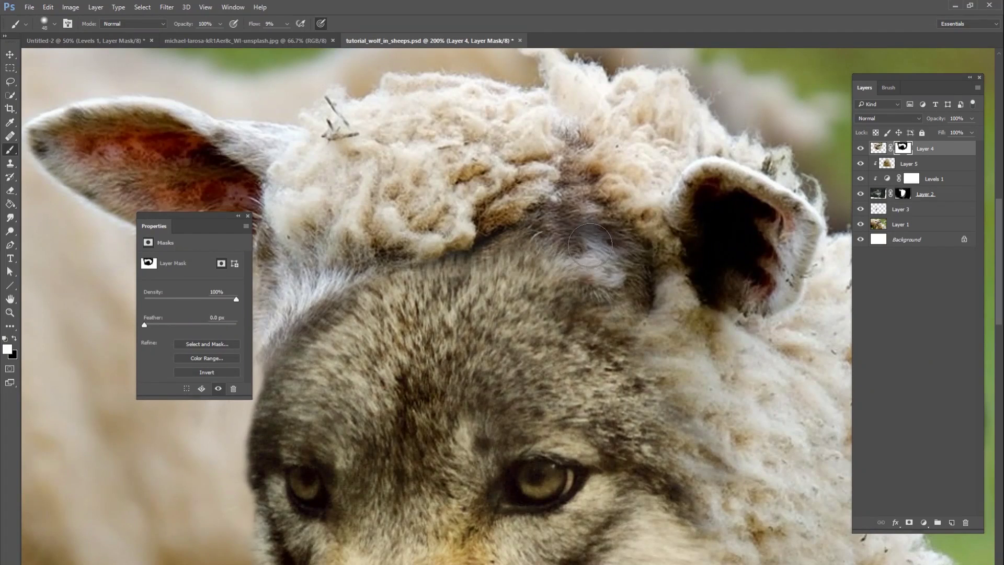
{"action": "key", "text": "x"}
{"action": "mouse_move", "coordinate": [603, 233]}
{"action": "left_mouse_down"}
{"action": "mouse_move", "coordinate": [587, 235]}
{"action": "mouse_move", "coordinate": [617, 244]}
{"action": "mouse_move", "coordinate": [567, 215]}
{"action": "mouse_move", "coordinate": [518, 220]}
{"action": "left_mouse_up"}
{"action": "key", "text": "x"}
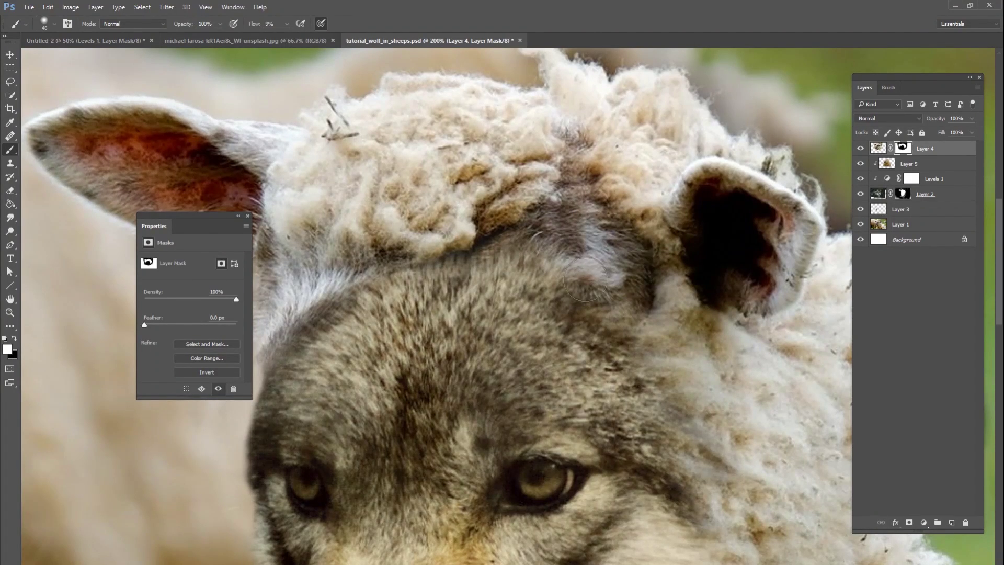
Step: Examine the blend between wolf face and wool around both ears, and check the whole composite at reduced magnification
{"action": "left_click_drag", "start_coordinate": [611, 367], "coordinate": [677, 316]}
{"action": "mouse_move", "coordinate": [448, 242]}
{"action": "left_mouse_down"}
{"action": "mouse_move", "coordinate": [481, 265]}
{"action": "mouse_move", "coordinate": [539, 236]}
{"action": "mouse_move", "coordinate": [627, 233]}
{"action": "left_mouse_up"}
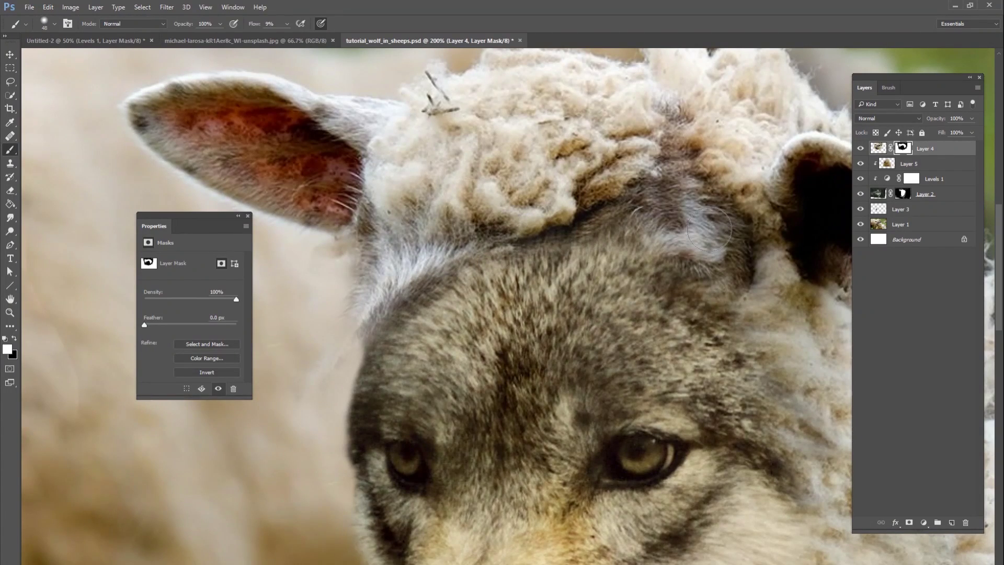
{"action": "key", "text": "ctrl+0"}
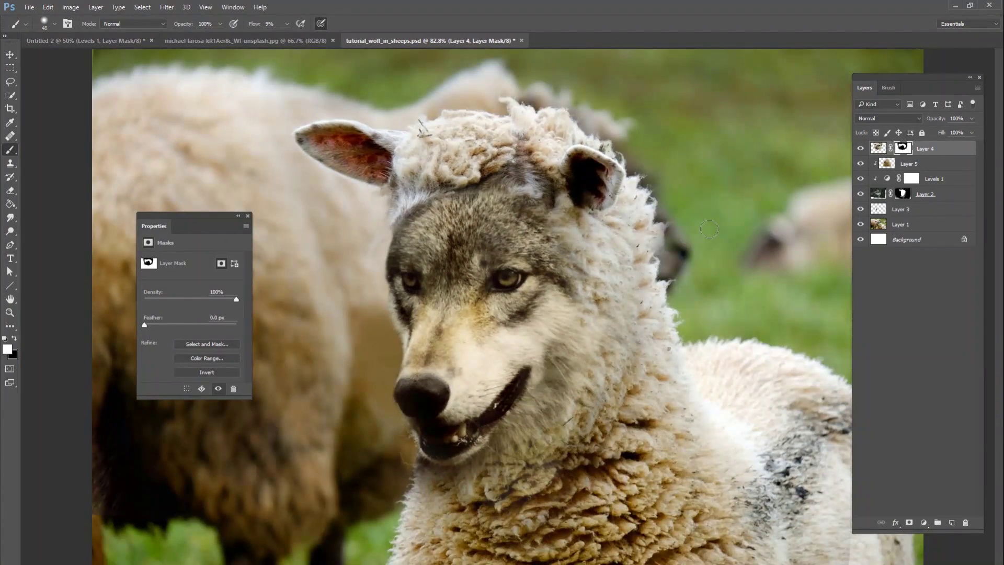
{"action": "key", "text": "ctrl+minus"}
{"action": "key", "text": "ctrl+plus"}
{"action": "key", "text": "ctrl+plus"}
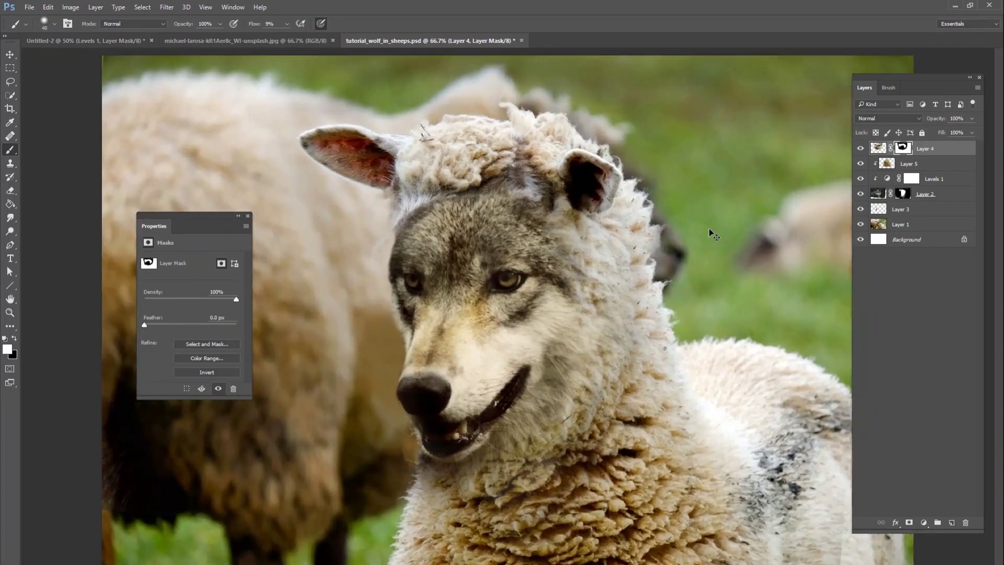
{"action": "key", "text": "ctrl+minus"}
{"action": "key", "text": "ctrl+minus"}
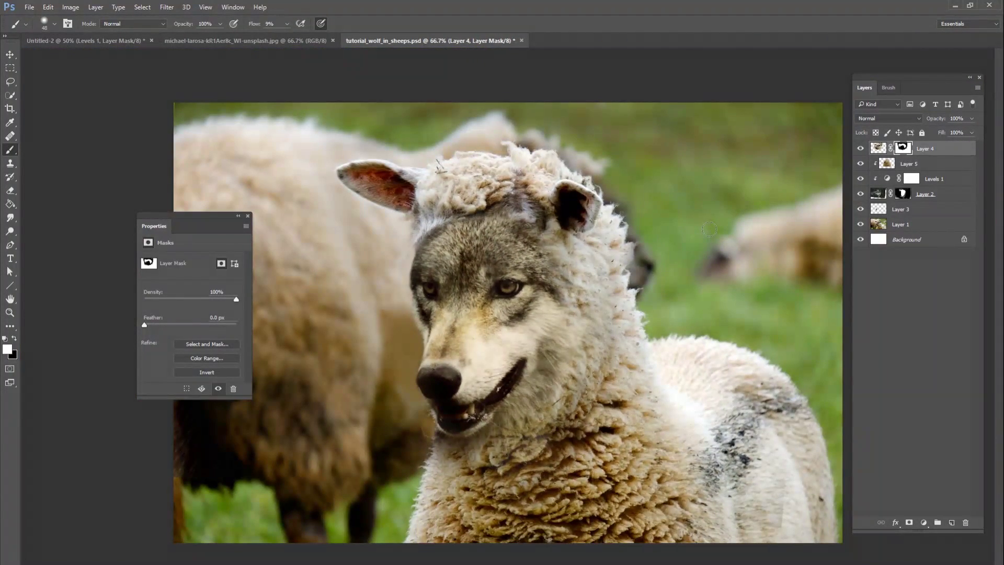